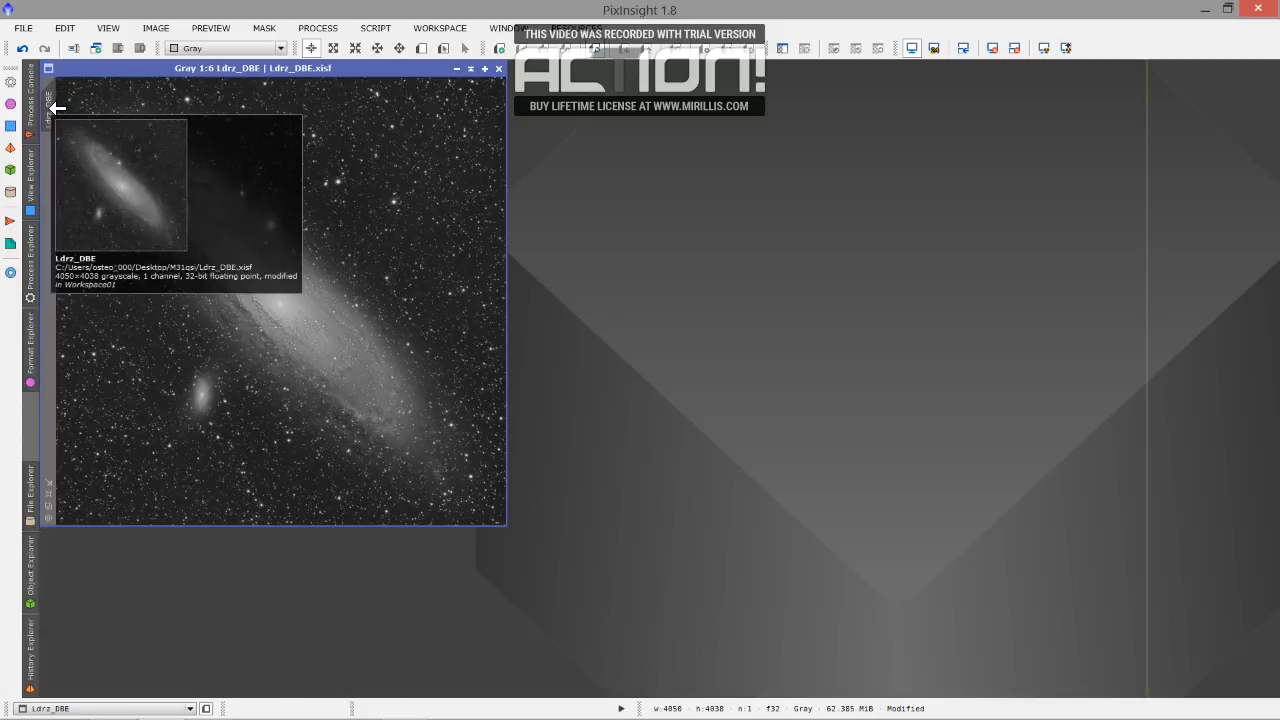
Duplicate the Ldrz_DBE image and open HistogramTransformation to work on the clone.
left_click_drag(130, 153, 132, 158)
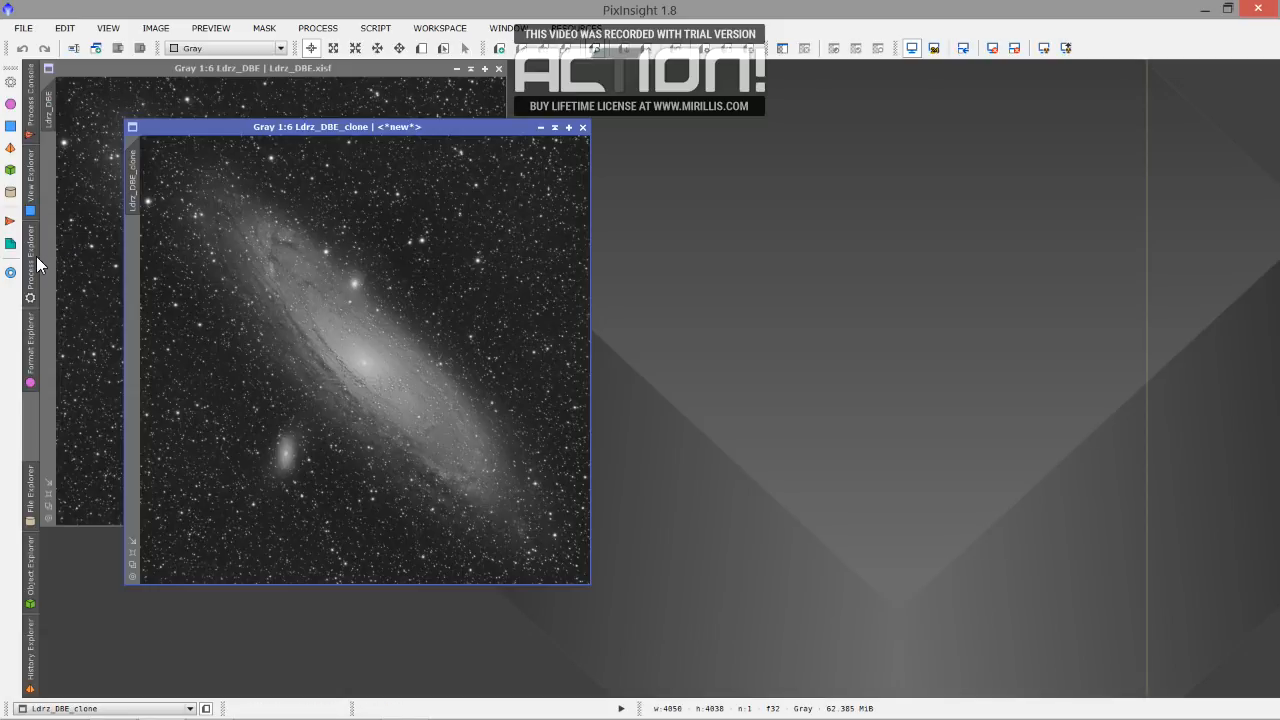
mouse_move(32, 258)
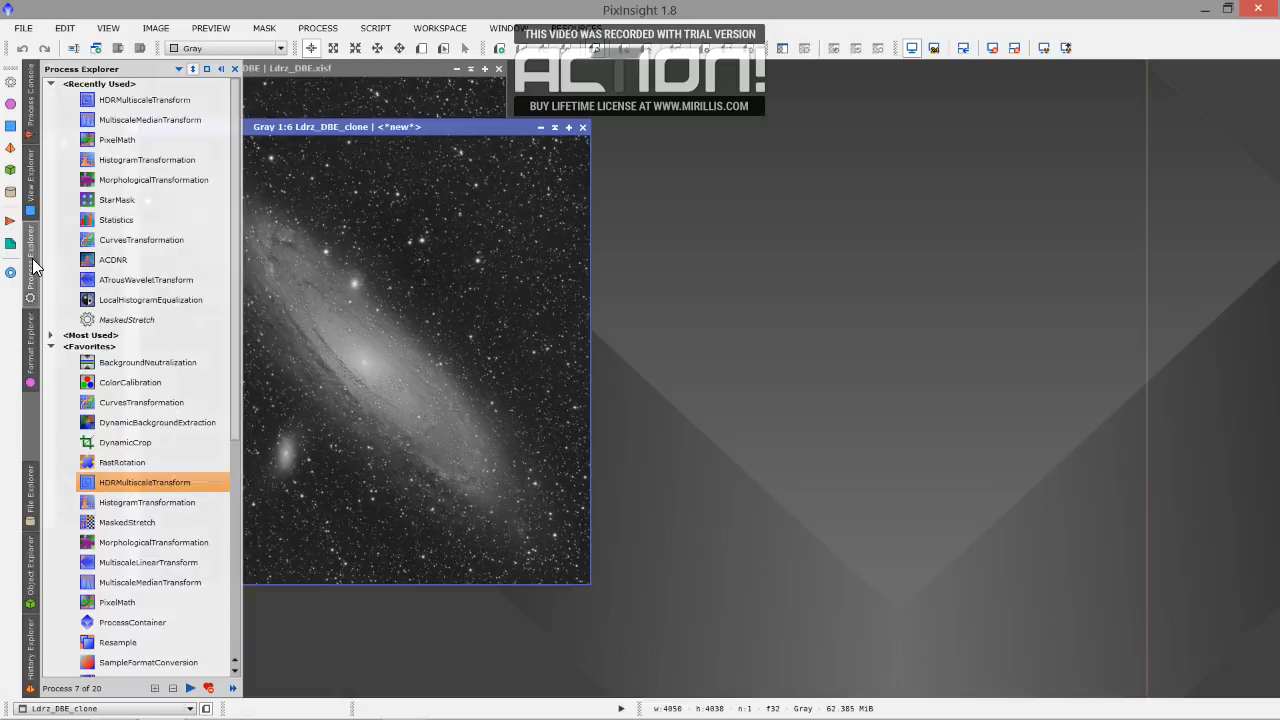
double_click(134, 159)
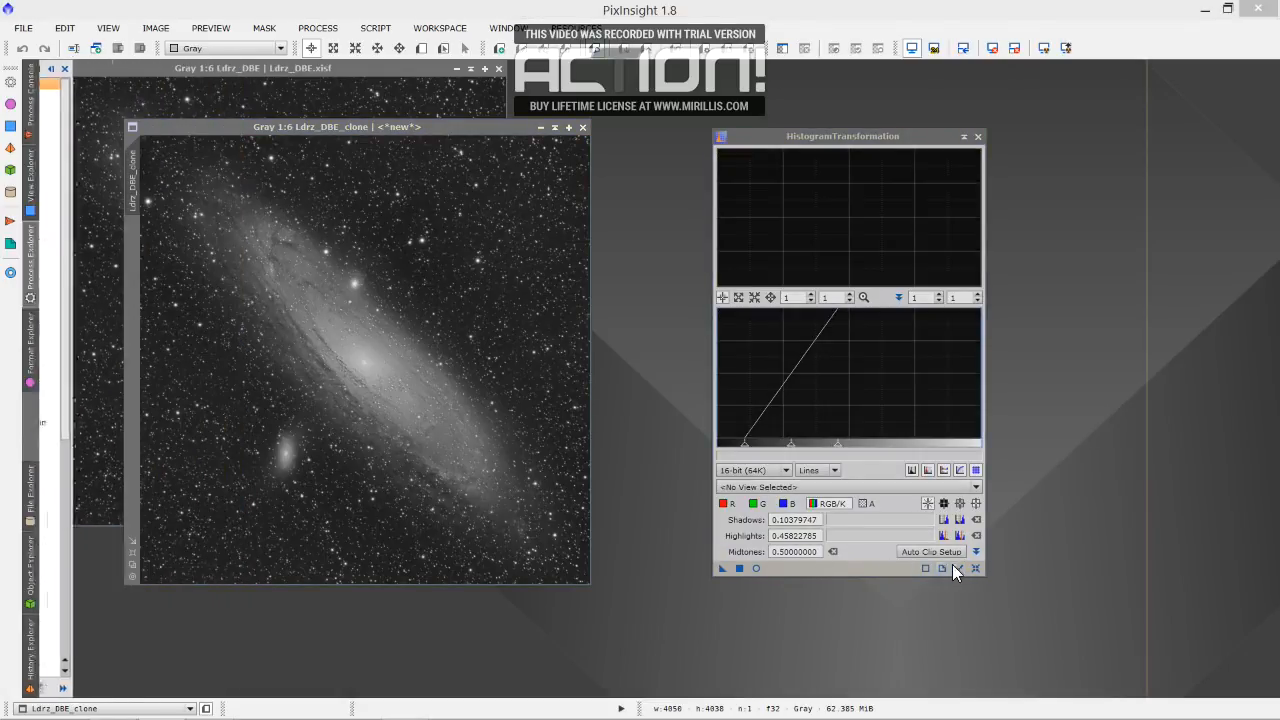
Reset HistogramTransformation to its defaults, make it track the active clone view and turn on the real-time preview.
left_click(975, 568)
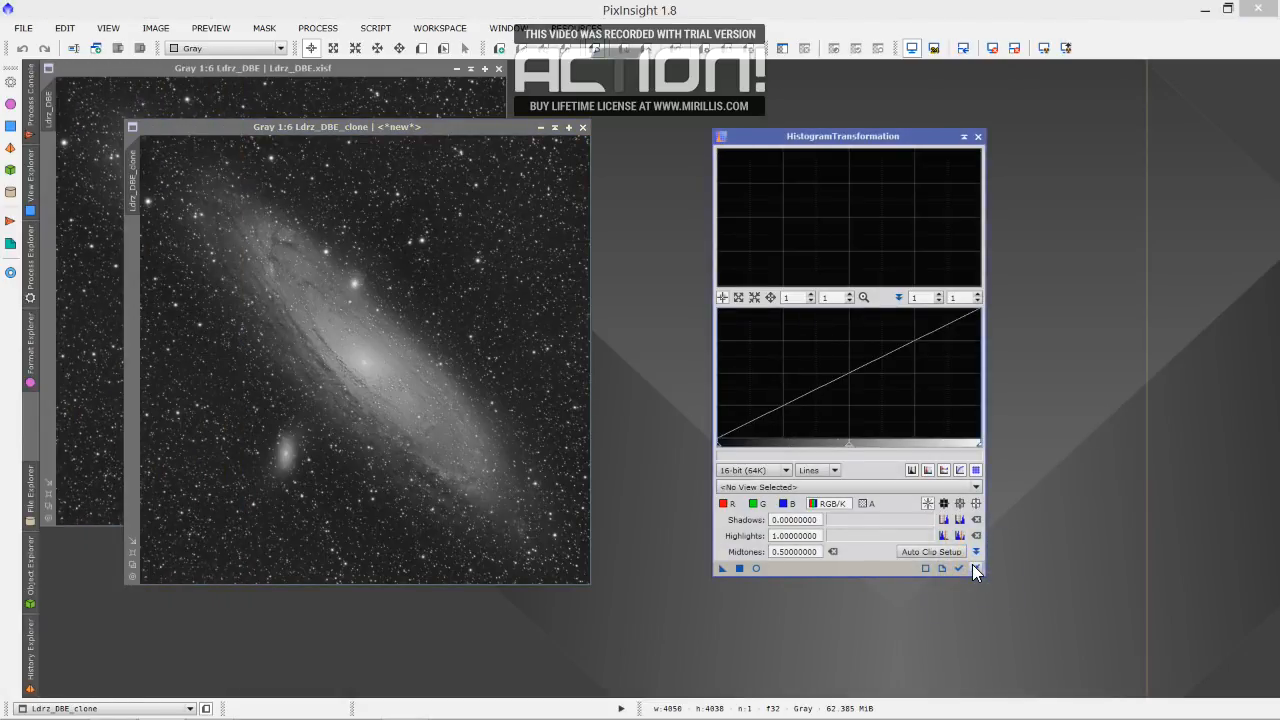
left_click(958, 568)
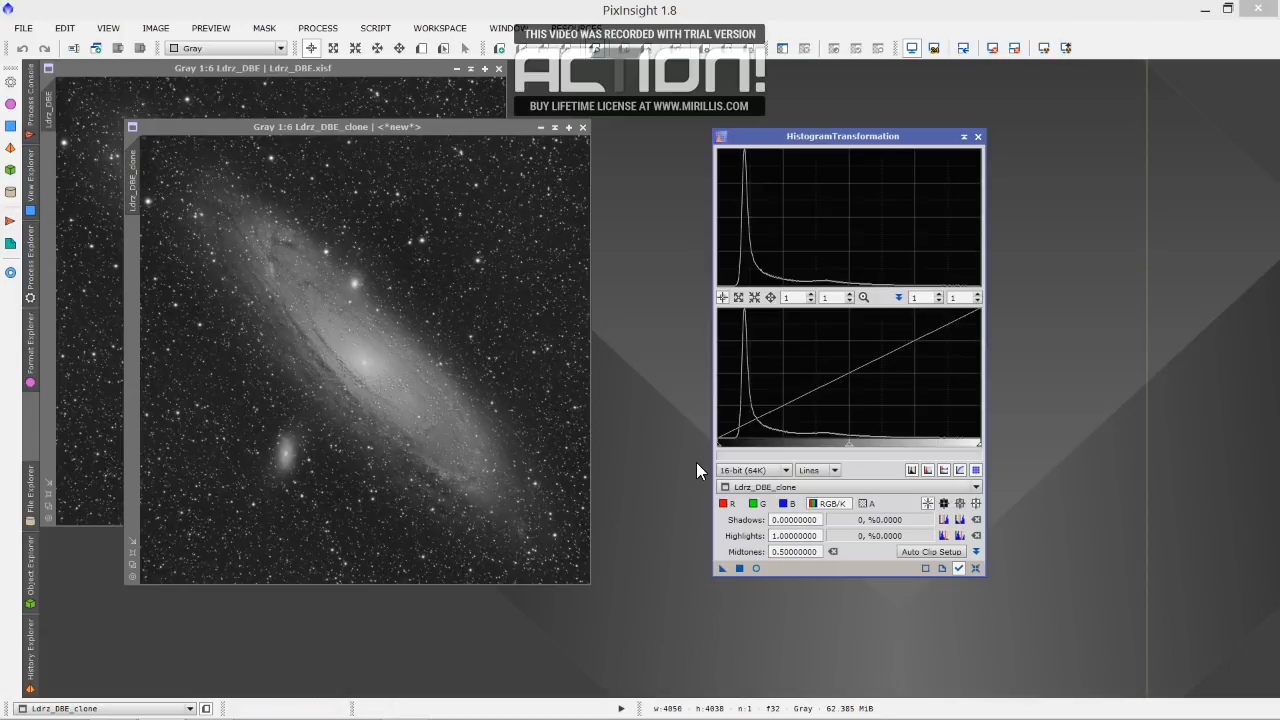
left_click(755, 568)
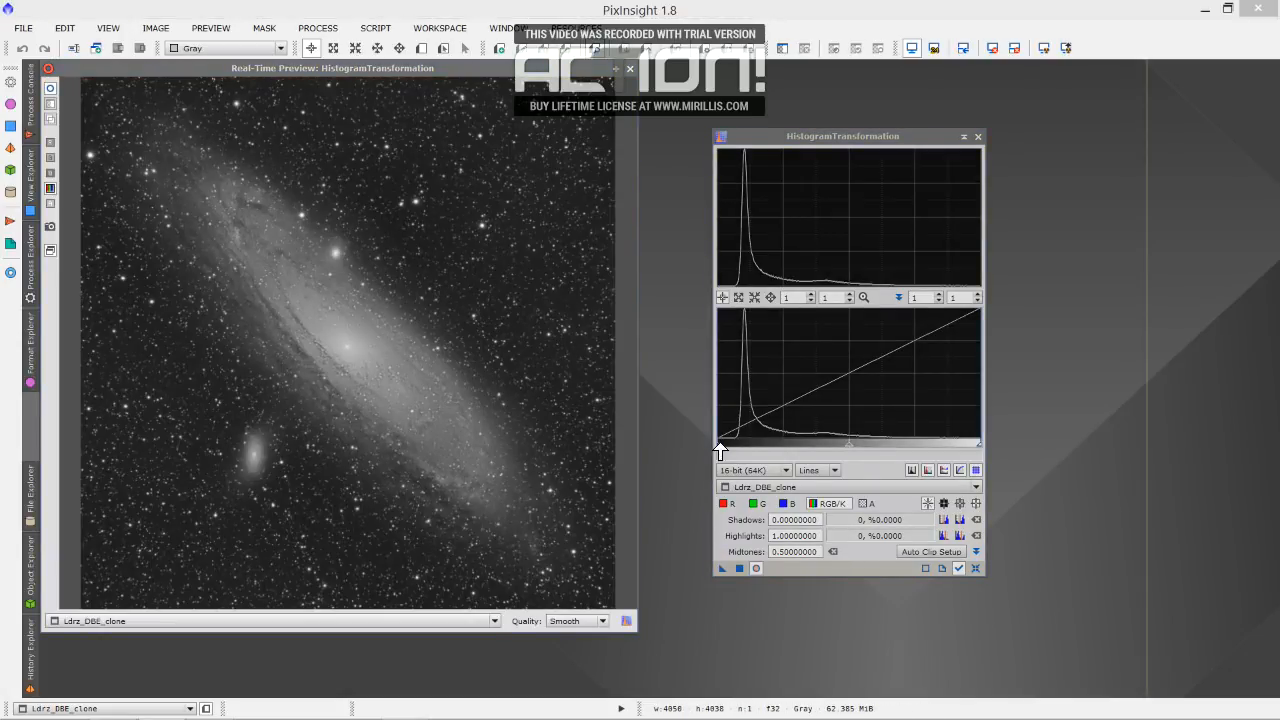
Raise the histogram's shadows clipping point to about 0.116 so the sky background of the clone turns black.
left_click_drag(720, 452, 780, 452)
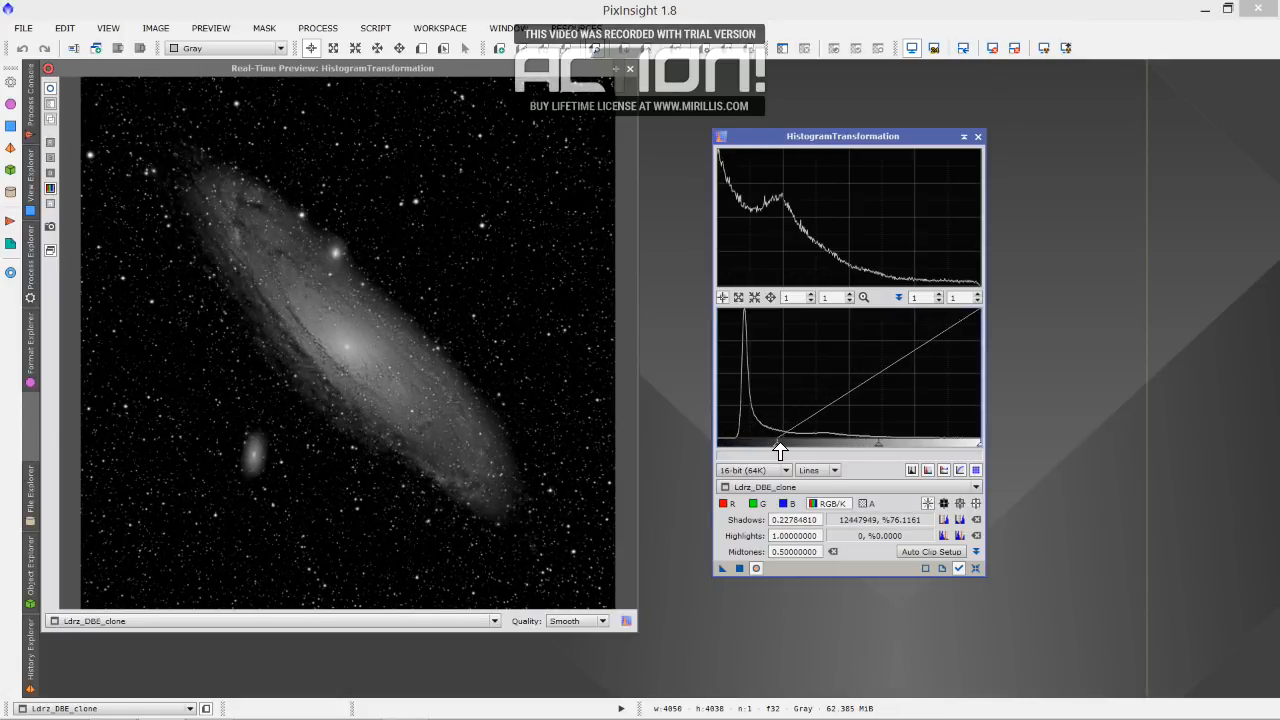
left_click_drag(780, 452, 752, 452)
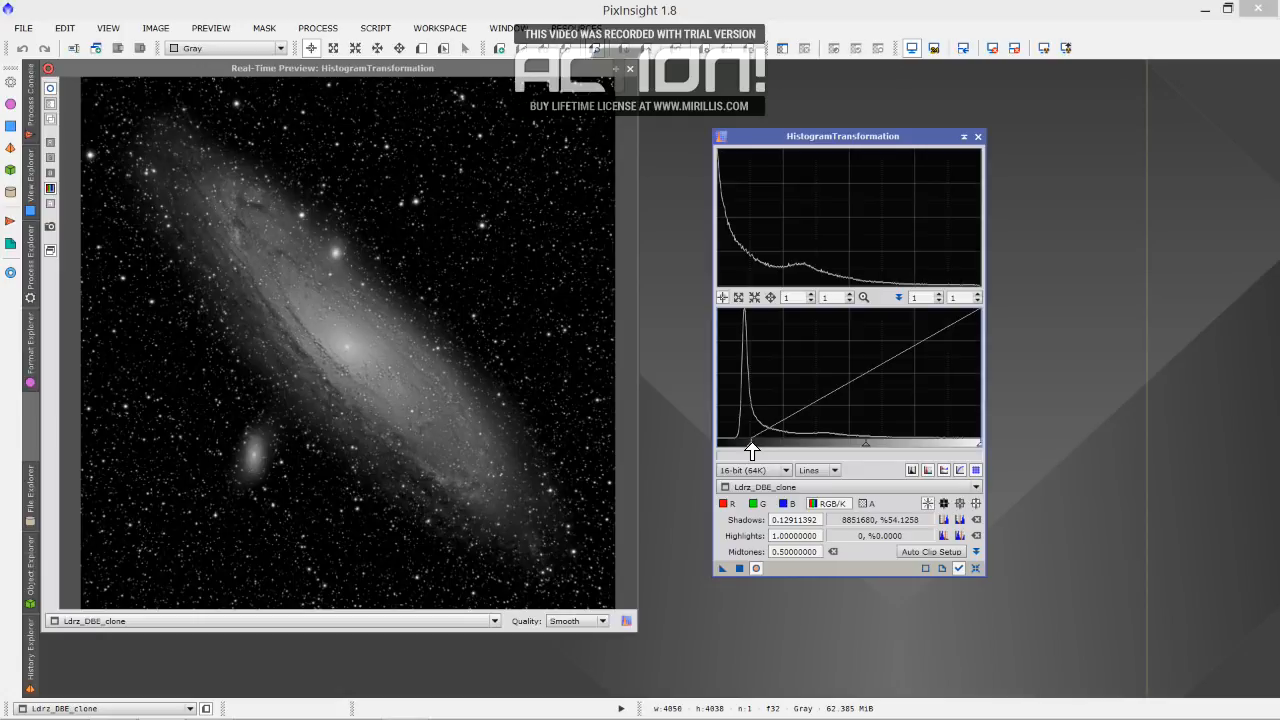
left_click_drag(752, 452, 750, 452)
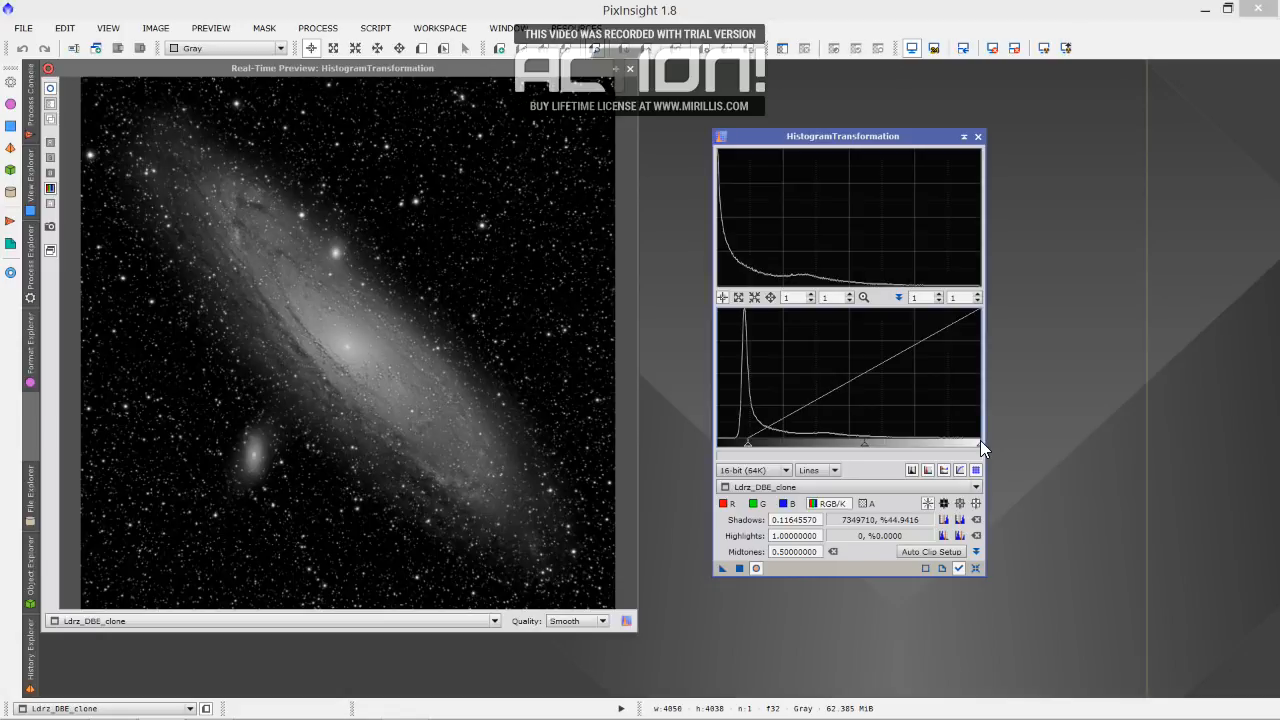
Lower the histogram's highlights point to about 0.468 to brighten the galaxy strongly.
left_click_drag(979, 451, 841, 459)
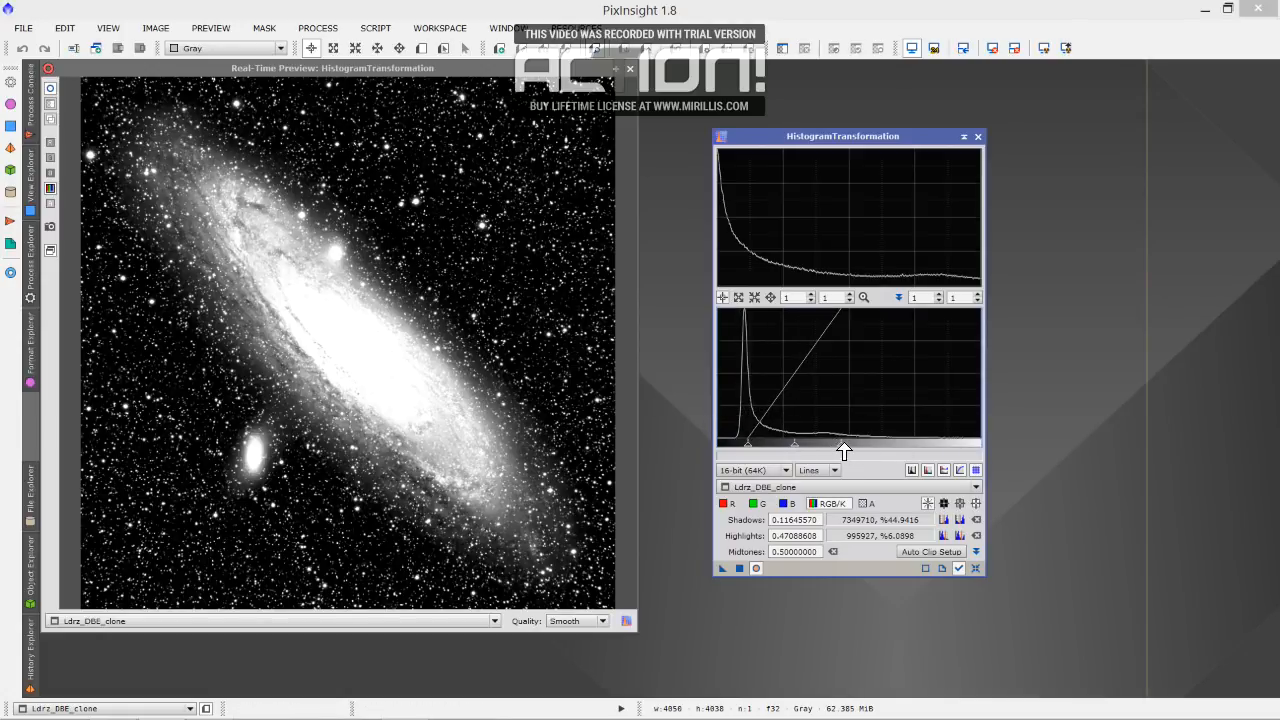
left_click_drag(844, 452, 851, 452)
left_click_drag(851, 452, 842, 452)
Apply the histogram transformation to Ldrz_DBE_clone, and close the real-time preview and the HistogramTransformation dialog.
left_click(738, 568)
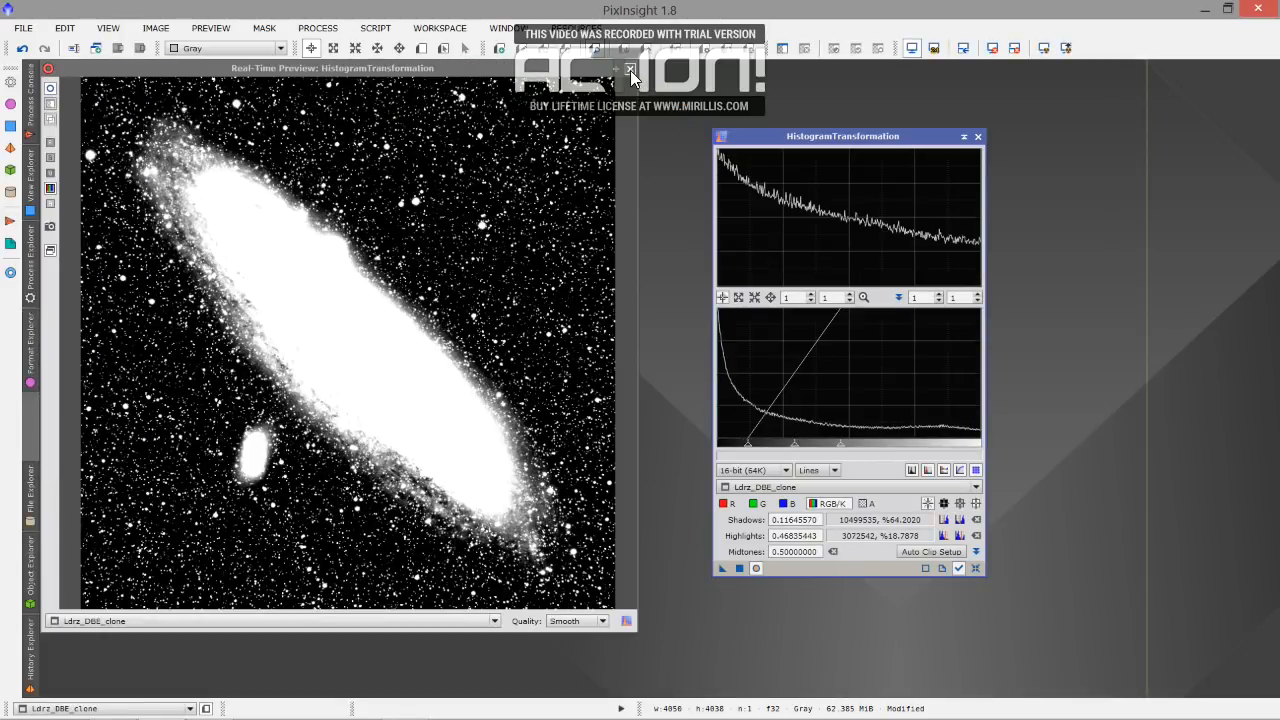
left_click(629, 70)
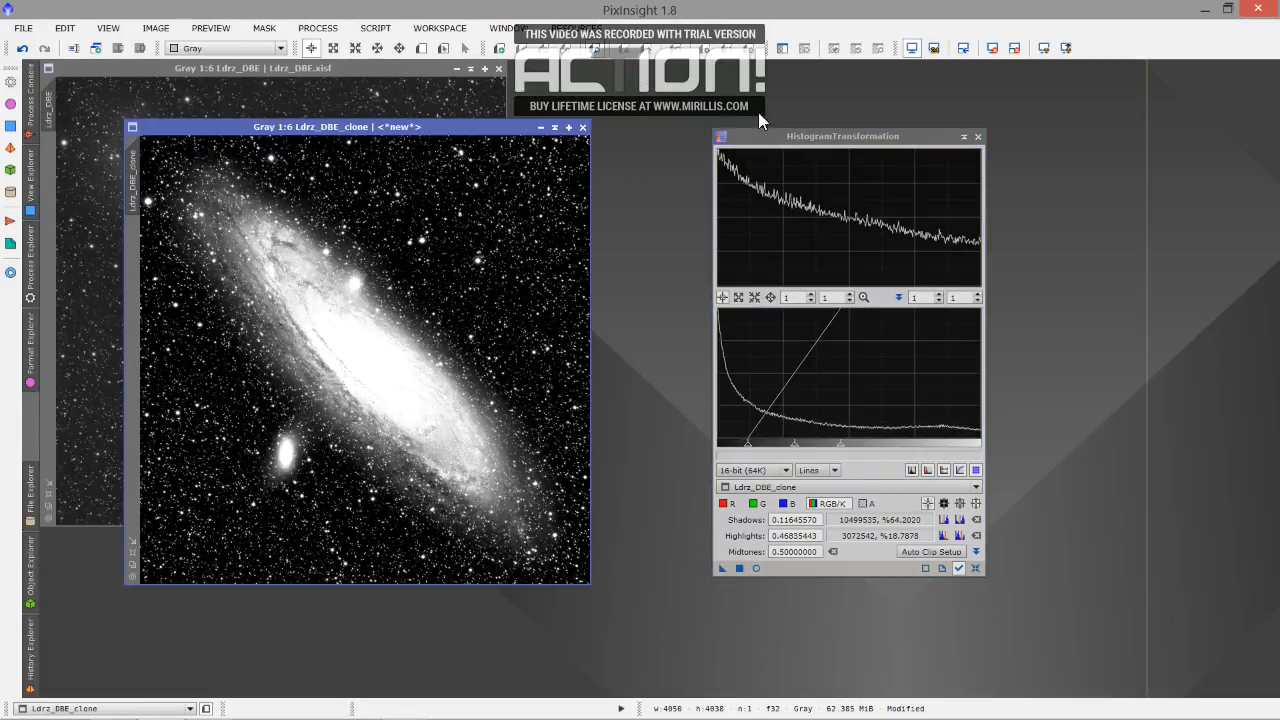
left_click(976, 134)
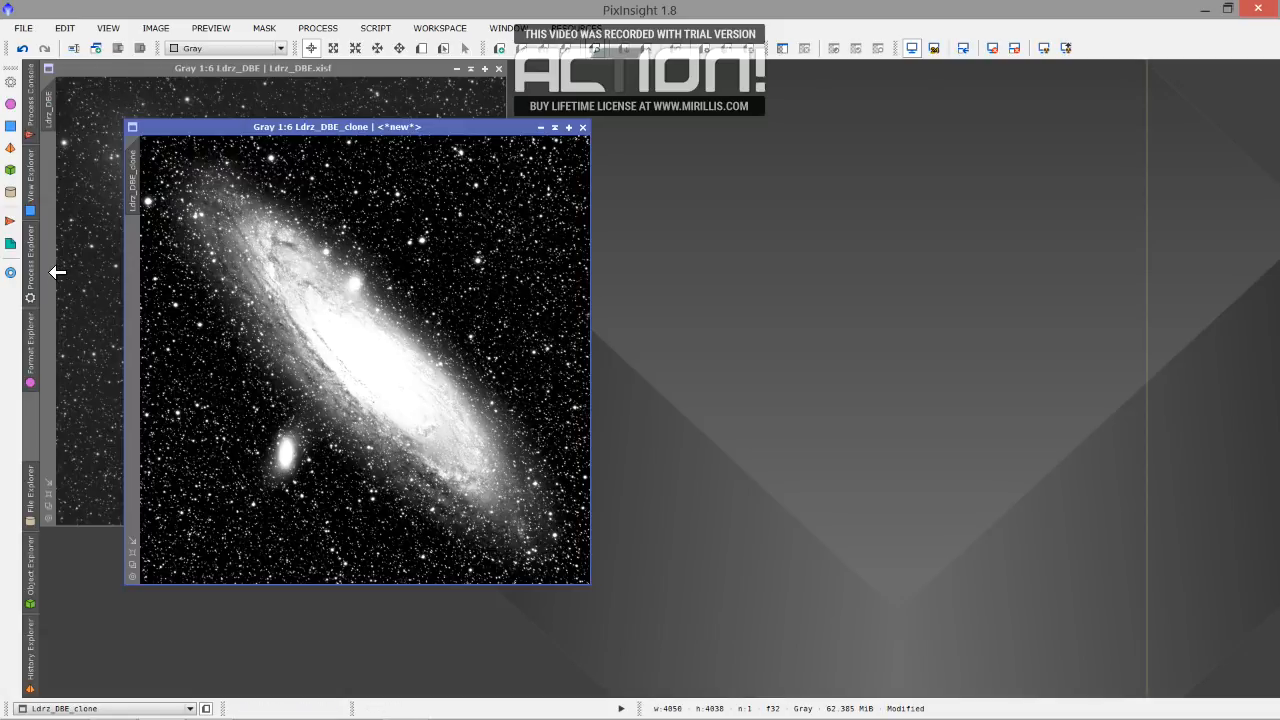
Open PixelMath and clear its existing RGB/K expression.
left_click(30, 270)
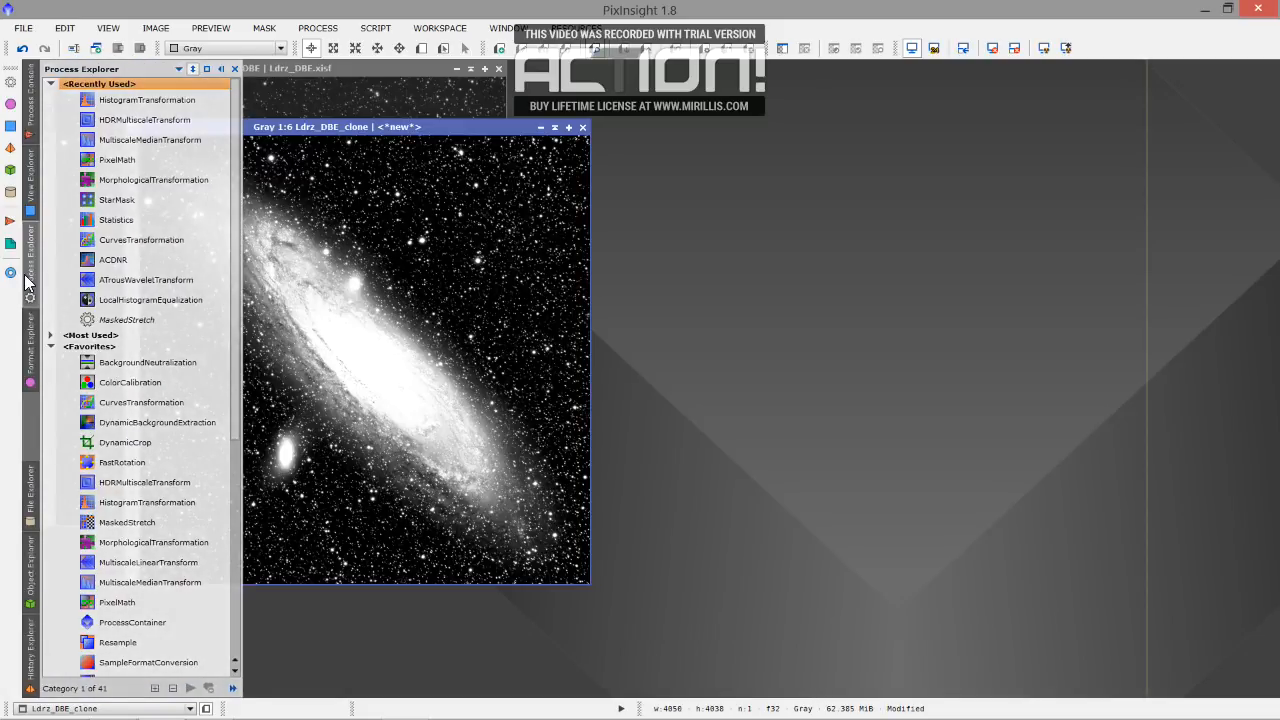
double_click(112, 160)
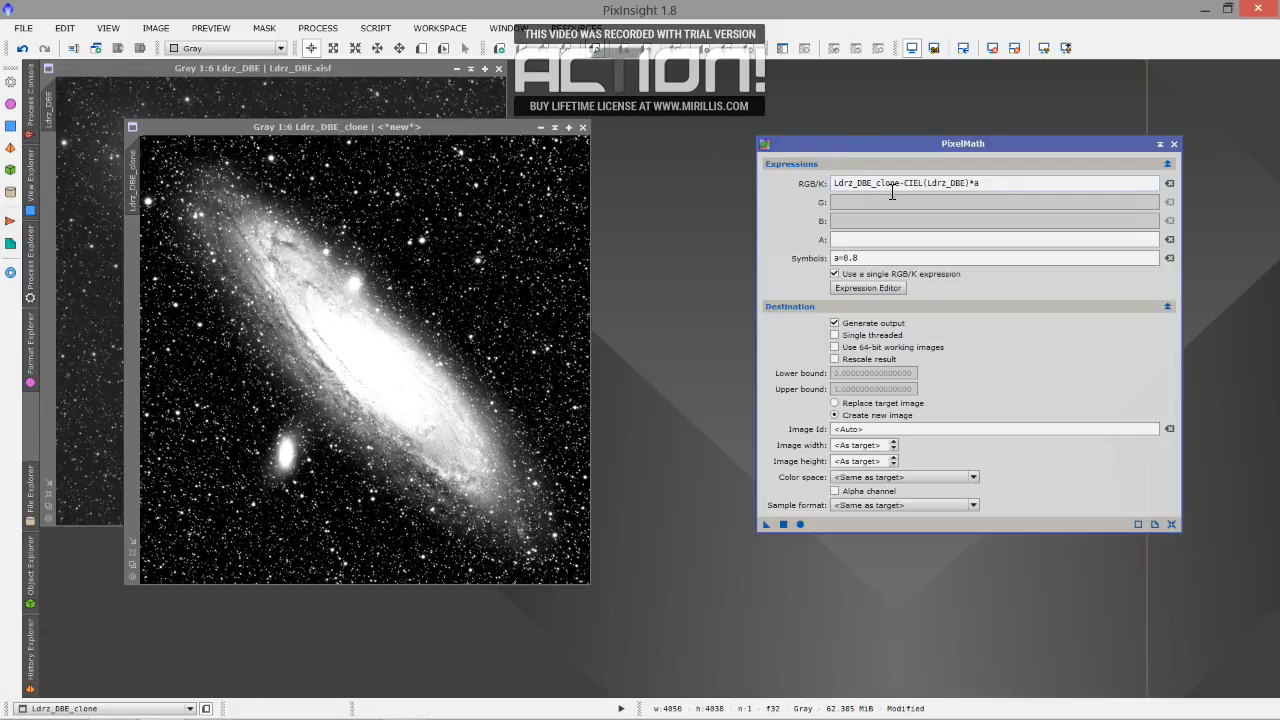
left_click(411, 85)
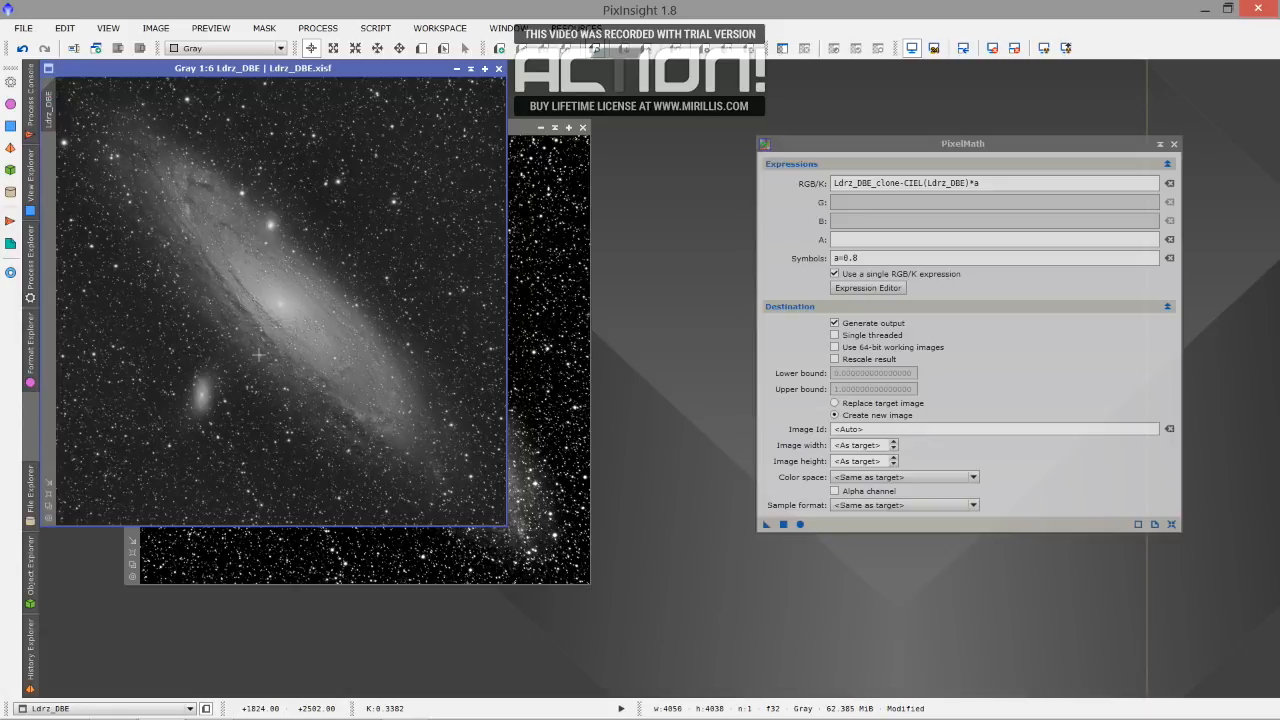
left_click(982, 190)
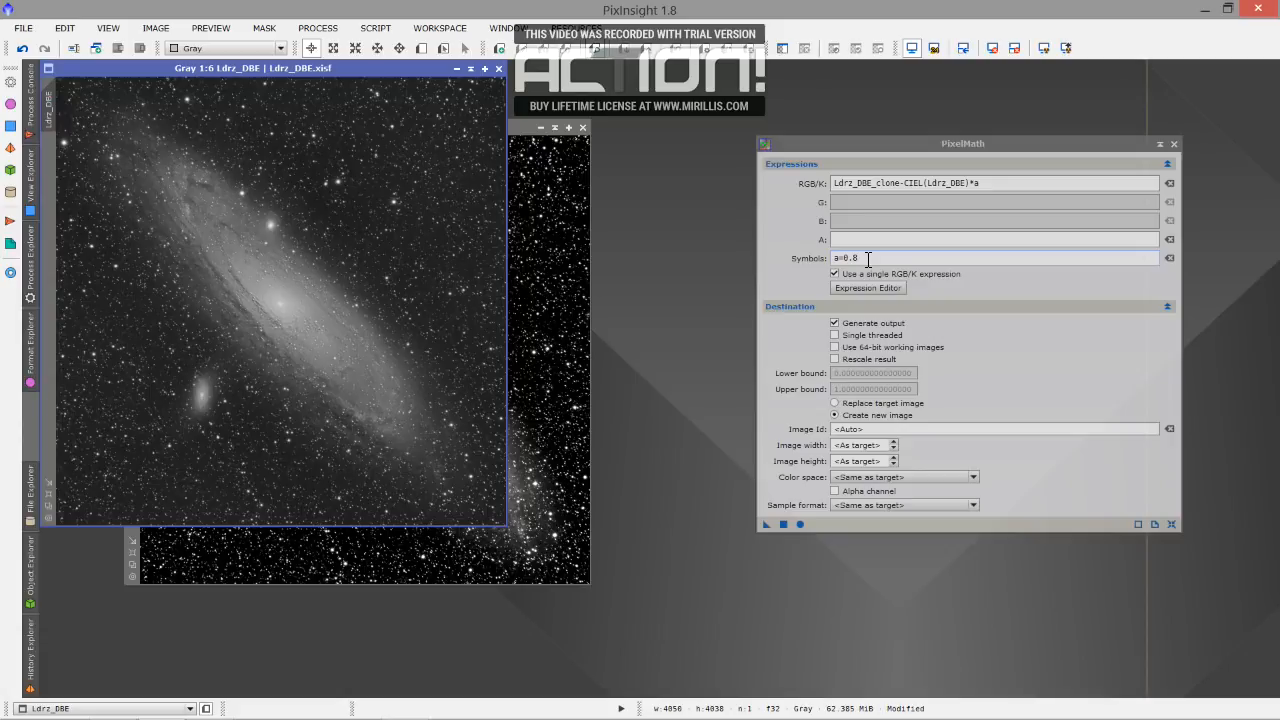
left_click(544, 204)
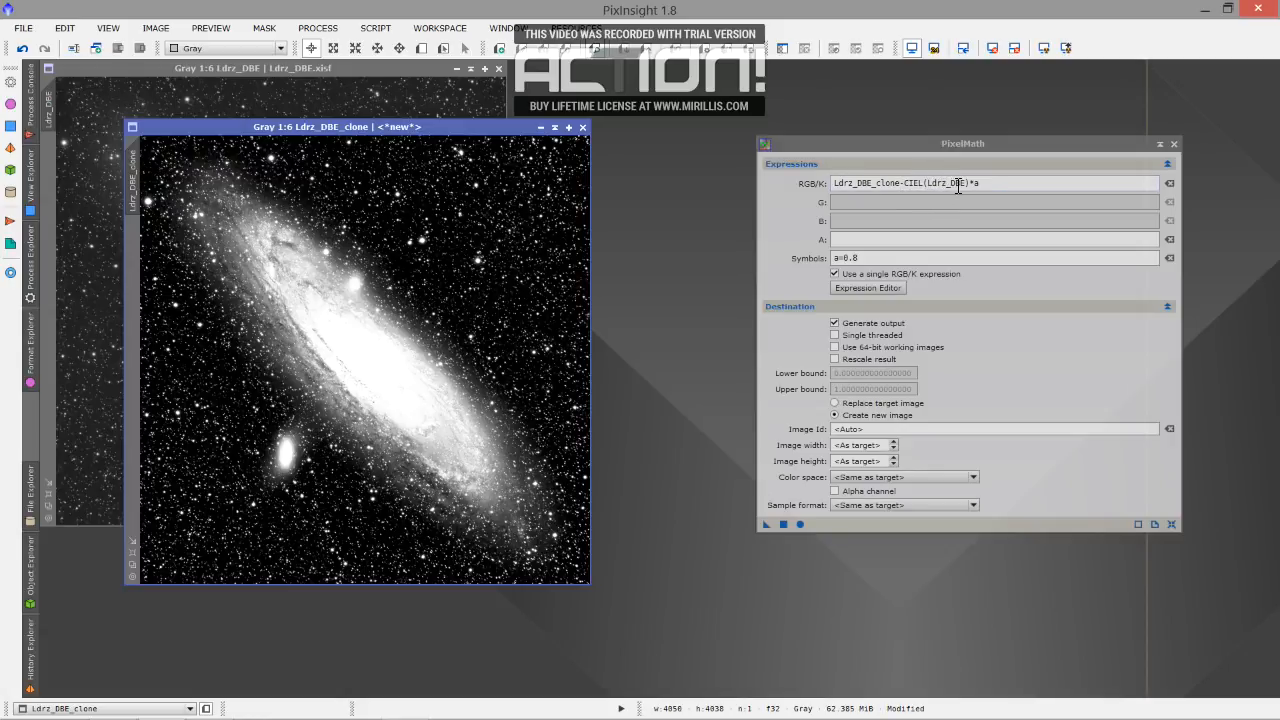
type("a")
triple_click(990, 185)
key("Delete")
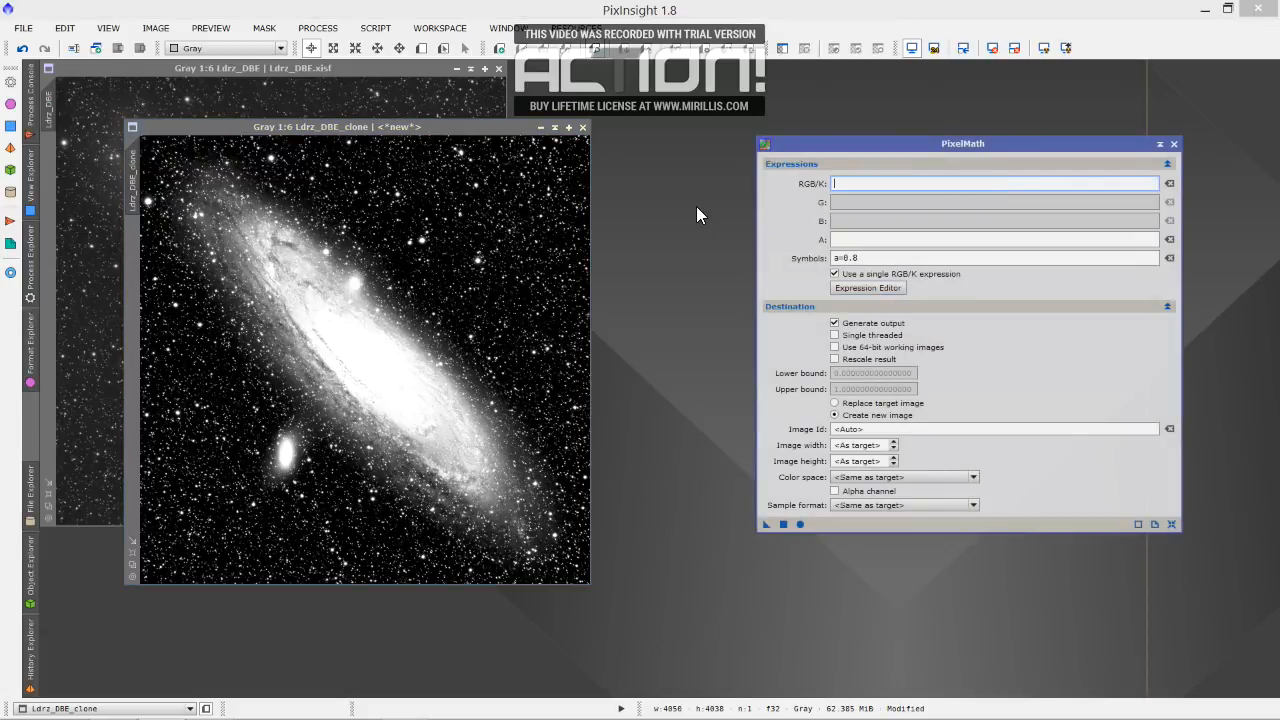
Build the RGB/K expression Ldrz_DBE_clone-CIEL(Ldrz_DBE)*a in the PixelMath Expression Editor and accept it.
left_click(868, 287)
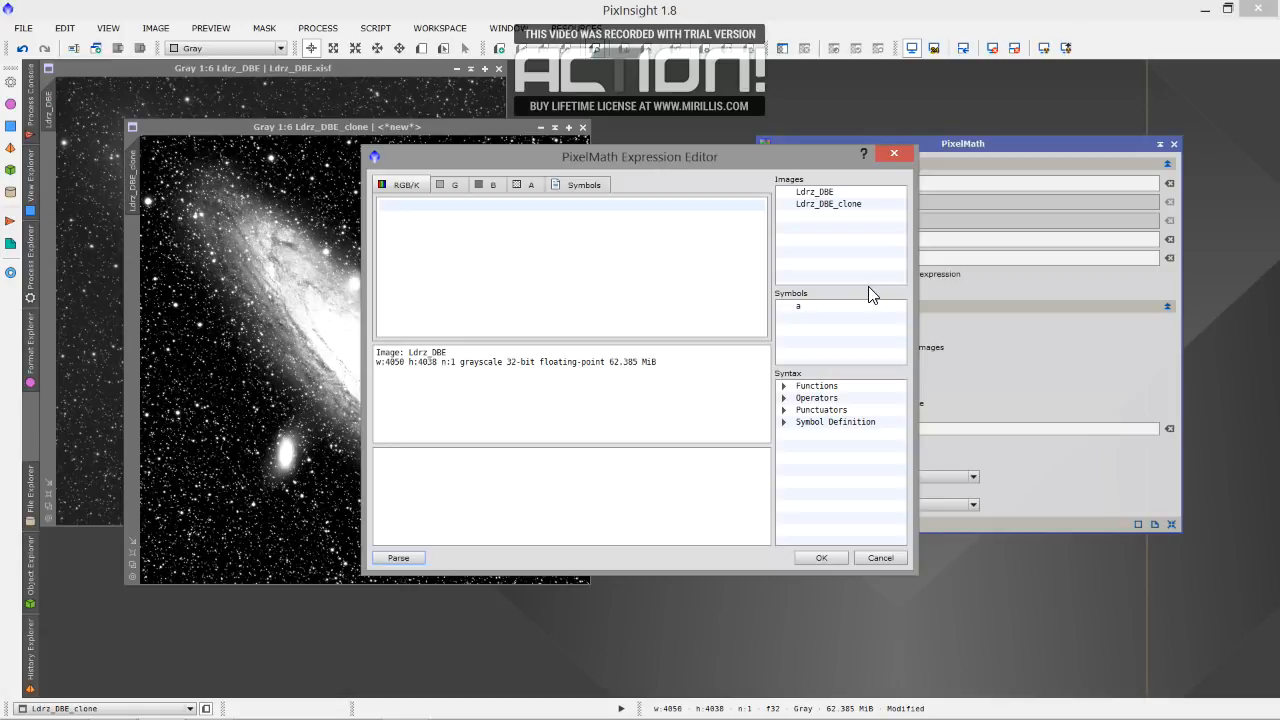
double_click(838, 206)
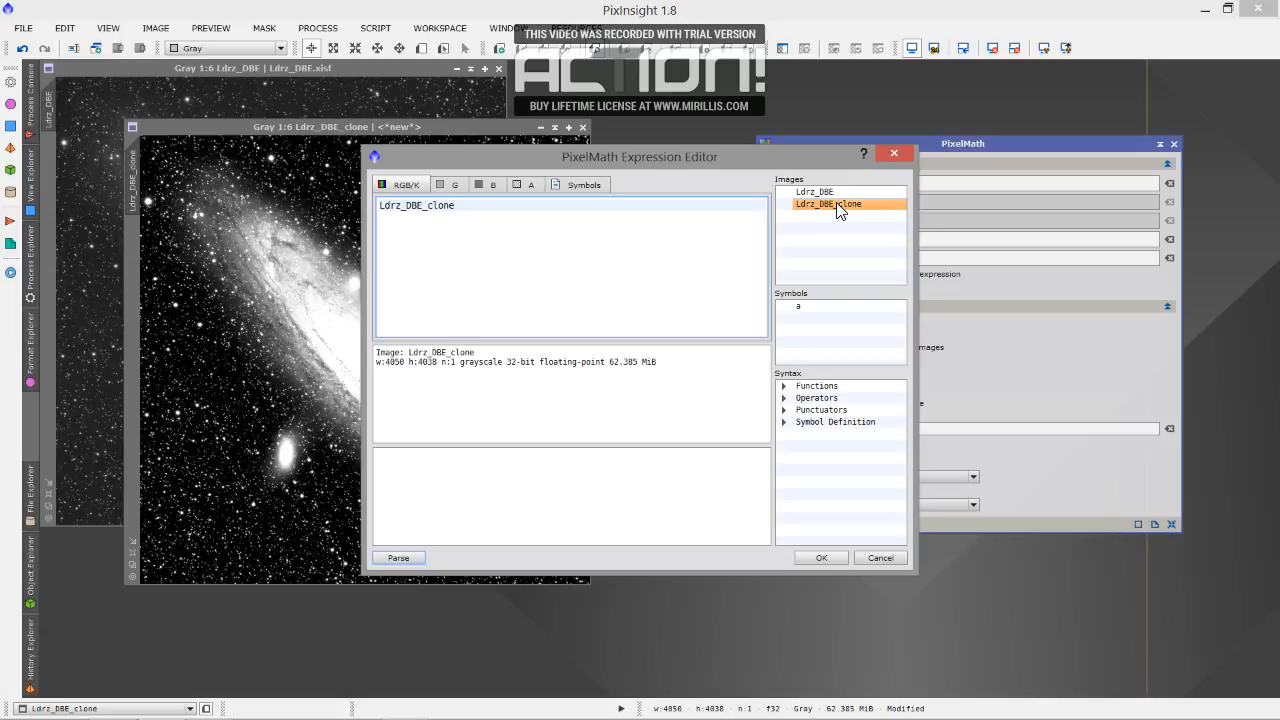
type("-CIEL(")
double_click(815, 192)
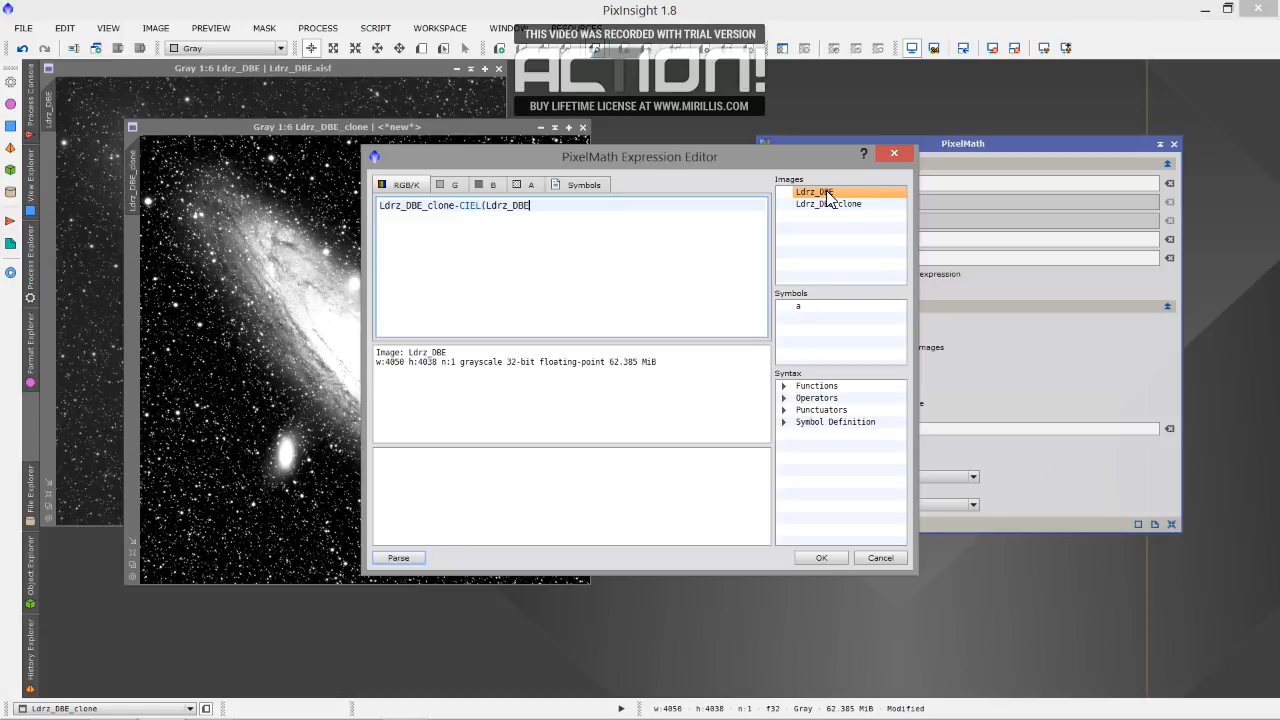
type(")*a")
left_click(821, 558)
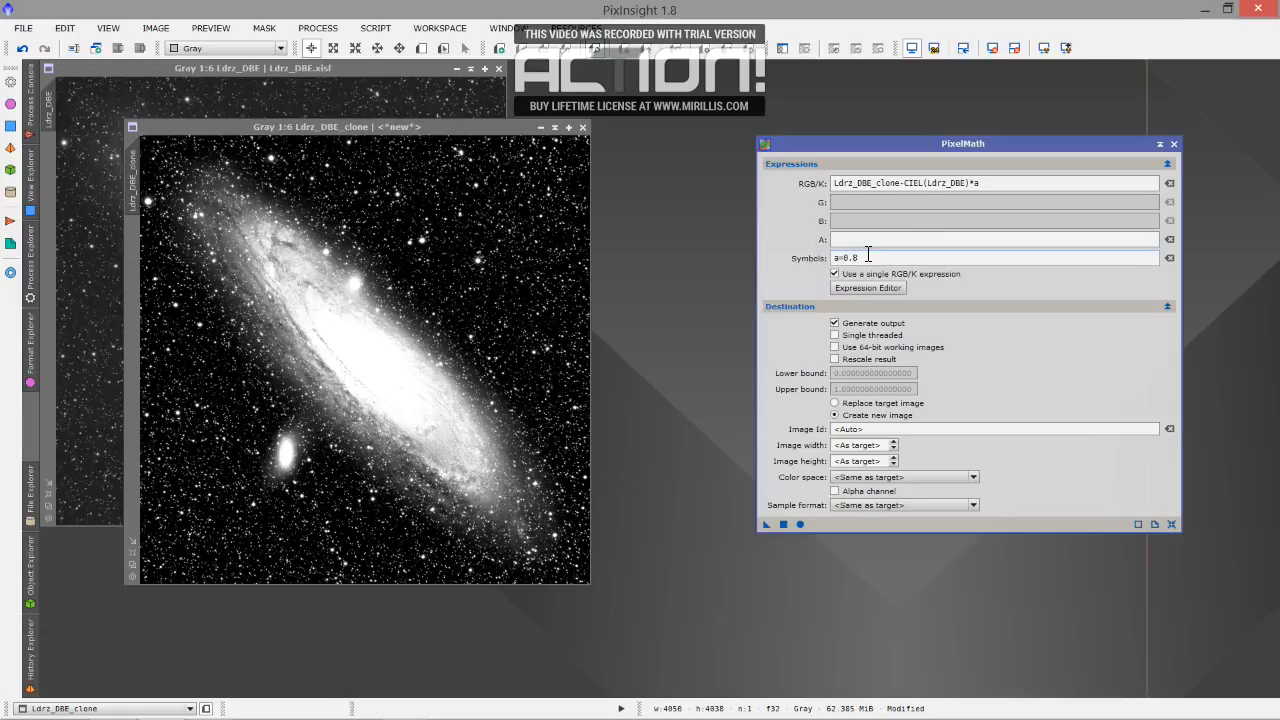
Execute PixelMath with the symbol a=0.8 to generate a new image, and close PixelMath.
left_click(860, 260)
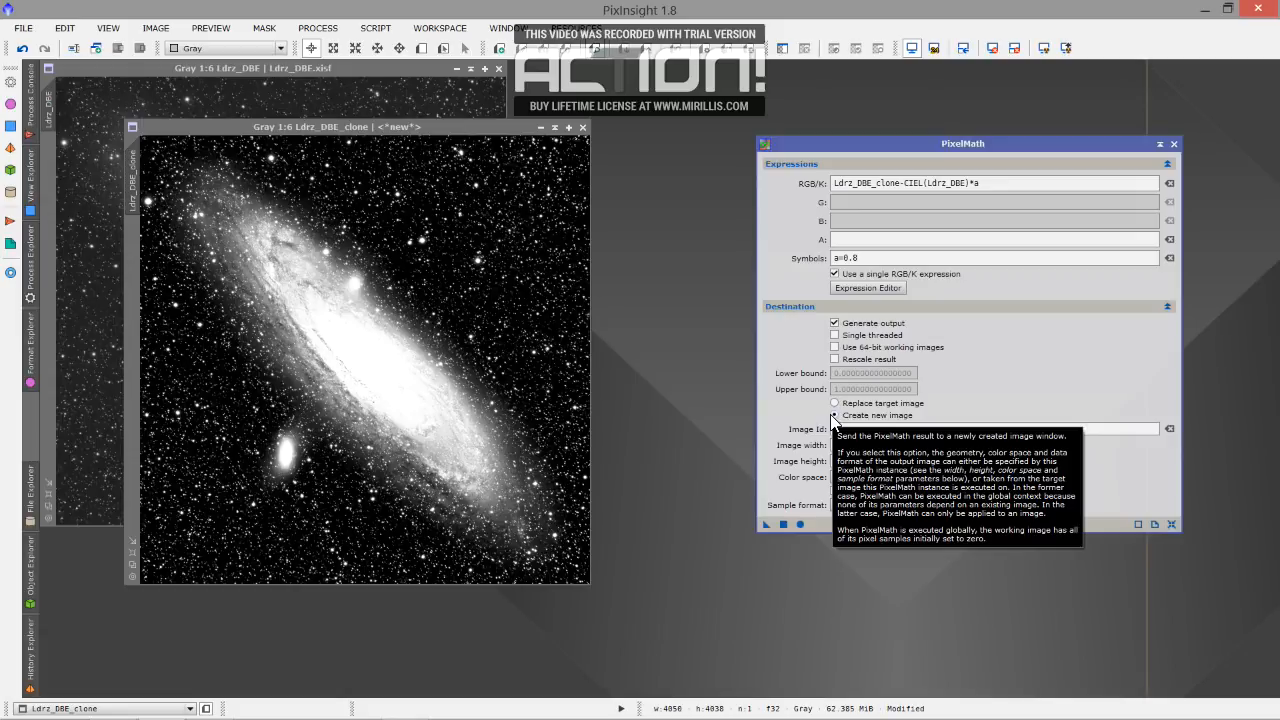
left_click(783, 525)
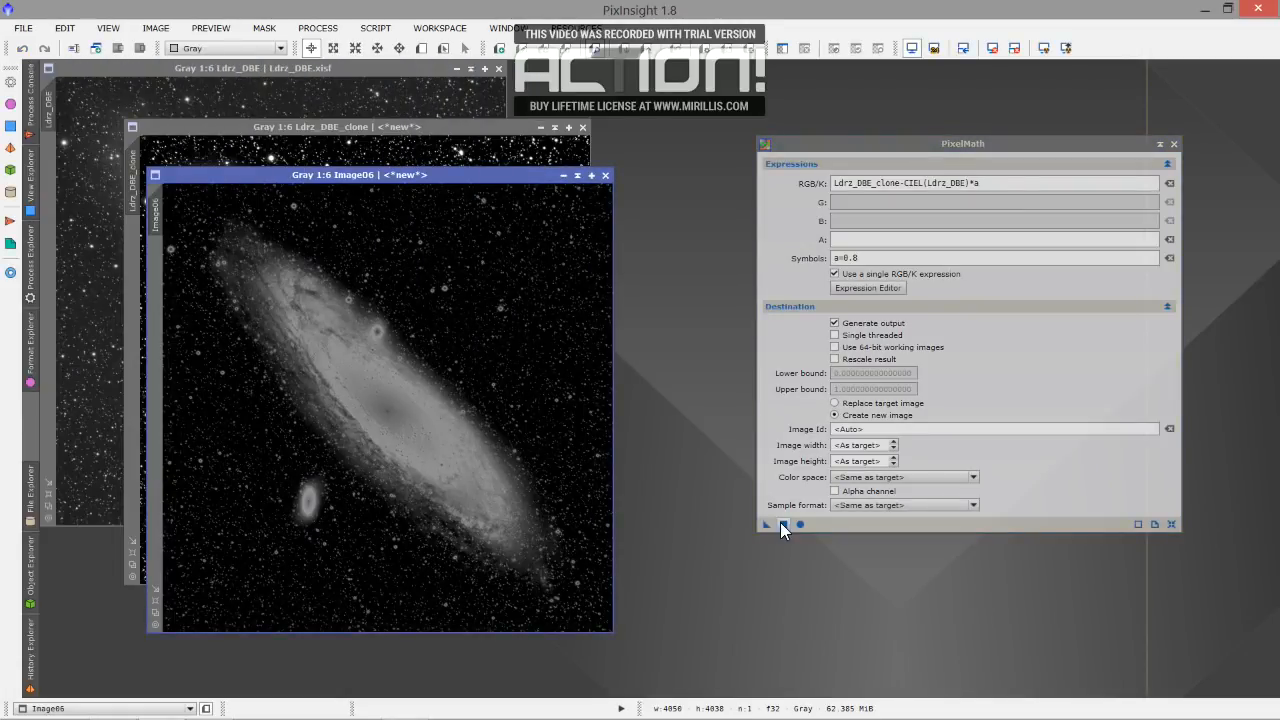
left_click(1174, 145)
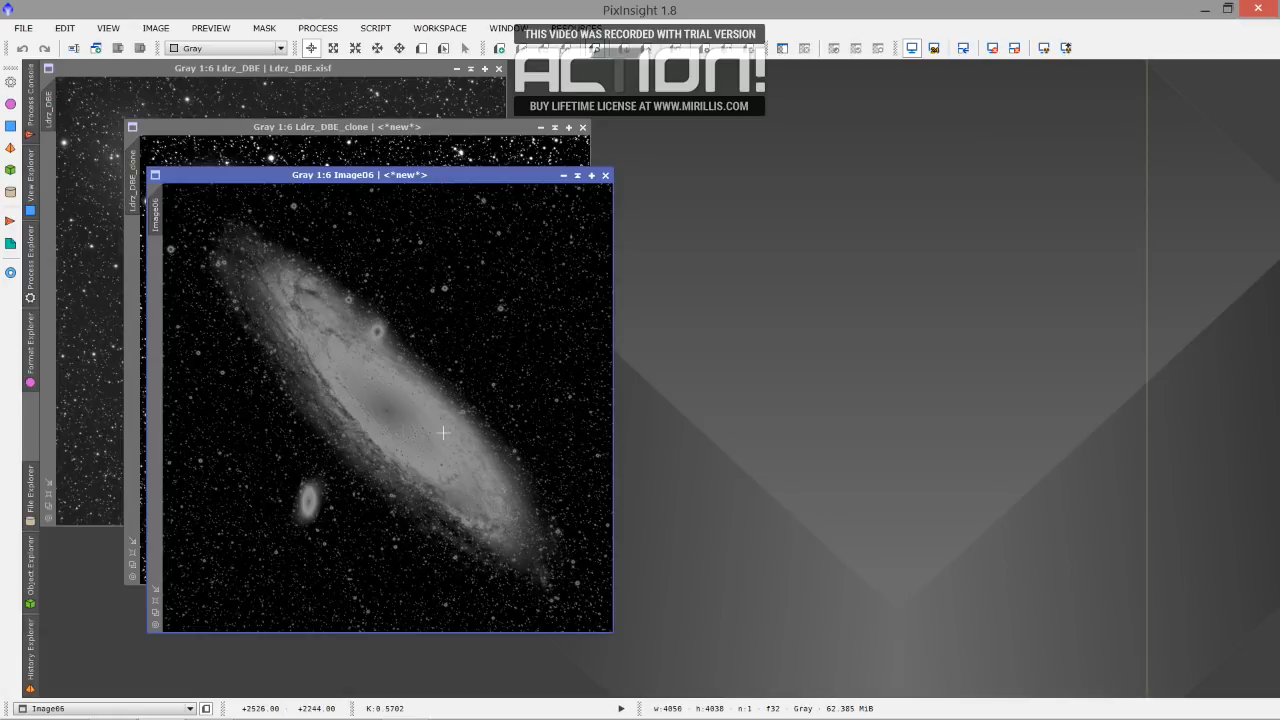
Examine the galaxy core, its edge and the background stars of the new PixelMath image up close.
scroll(443, 432, "up", 4)
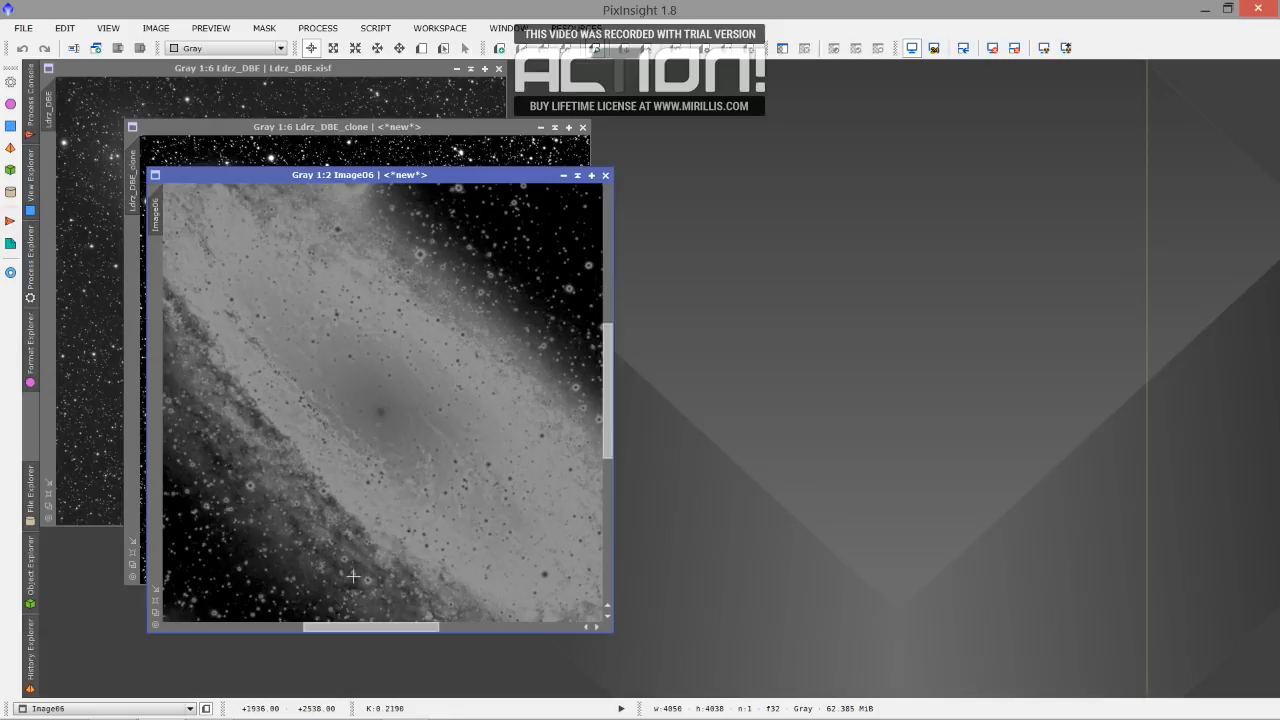
left_click_drag(343, 622, 440, 627)
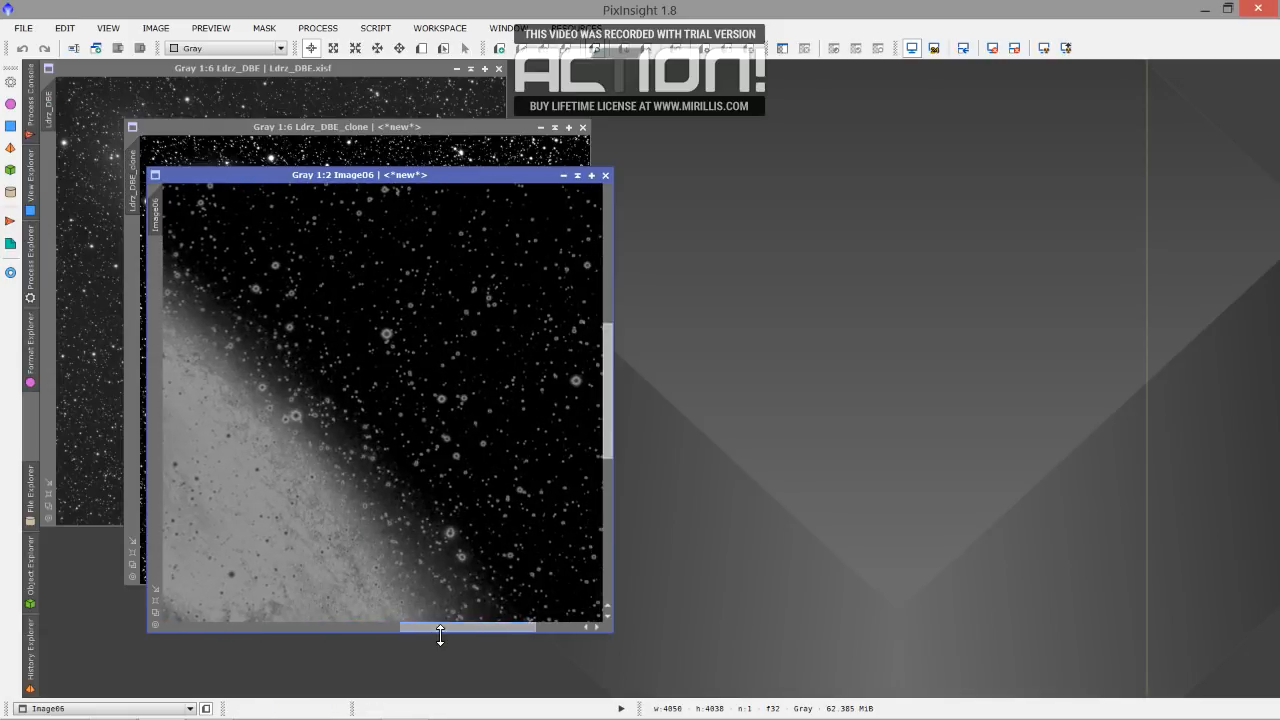
left_click_drag(606, 348, 604, 312)
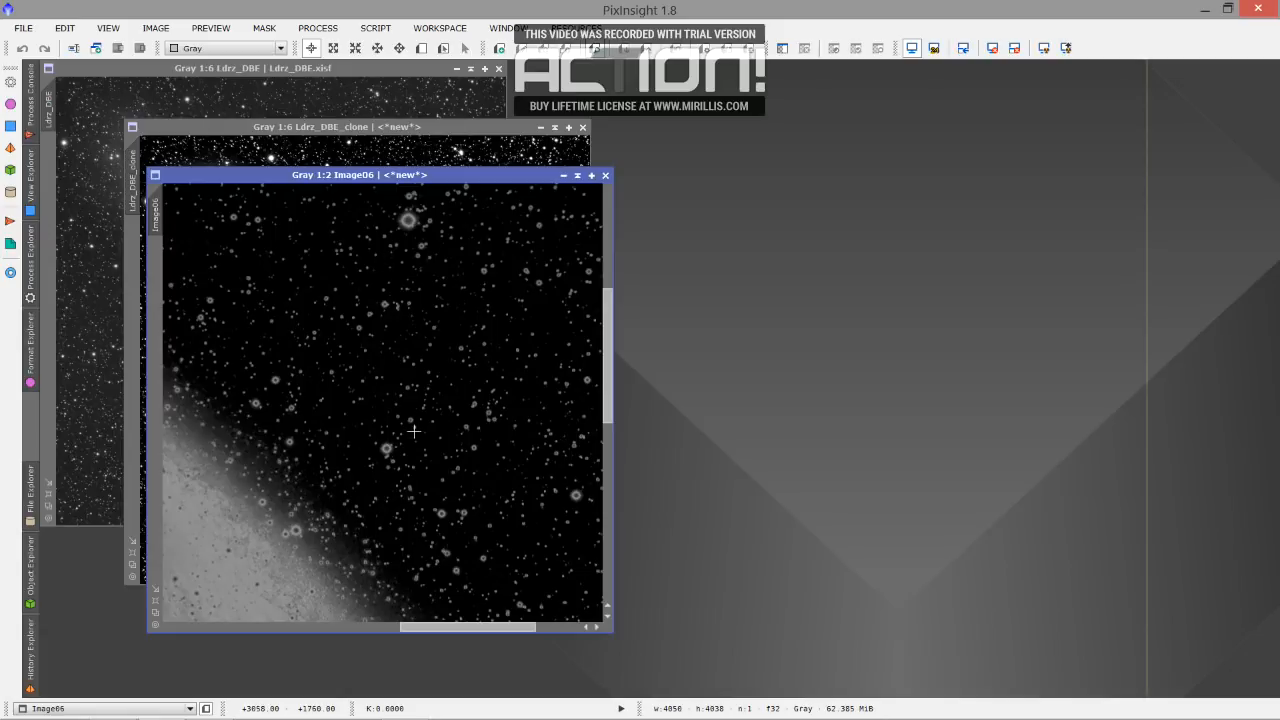
scroll(413, 431, "down", 4)
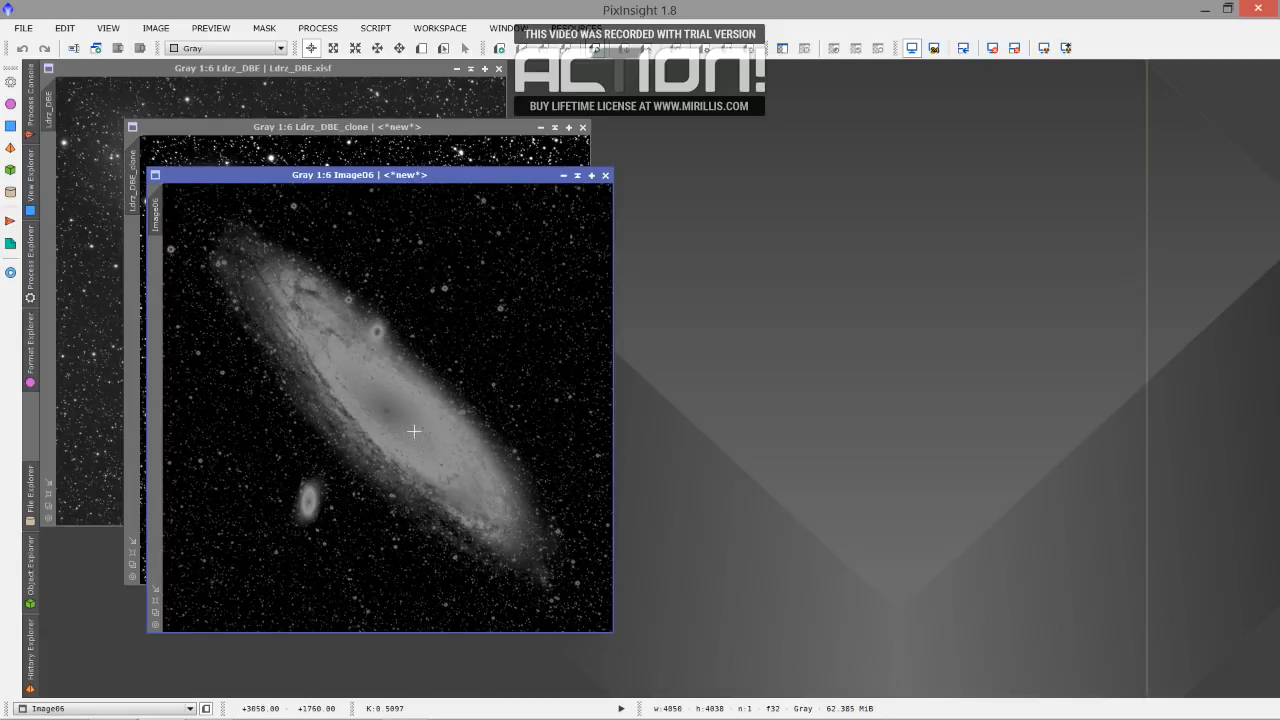
scroll(413, 431, "down", 1)
scroll(413, 431, "up", 1)
scroll(440, 477, "up", 3)
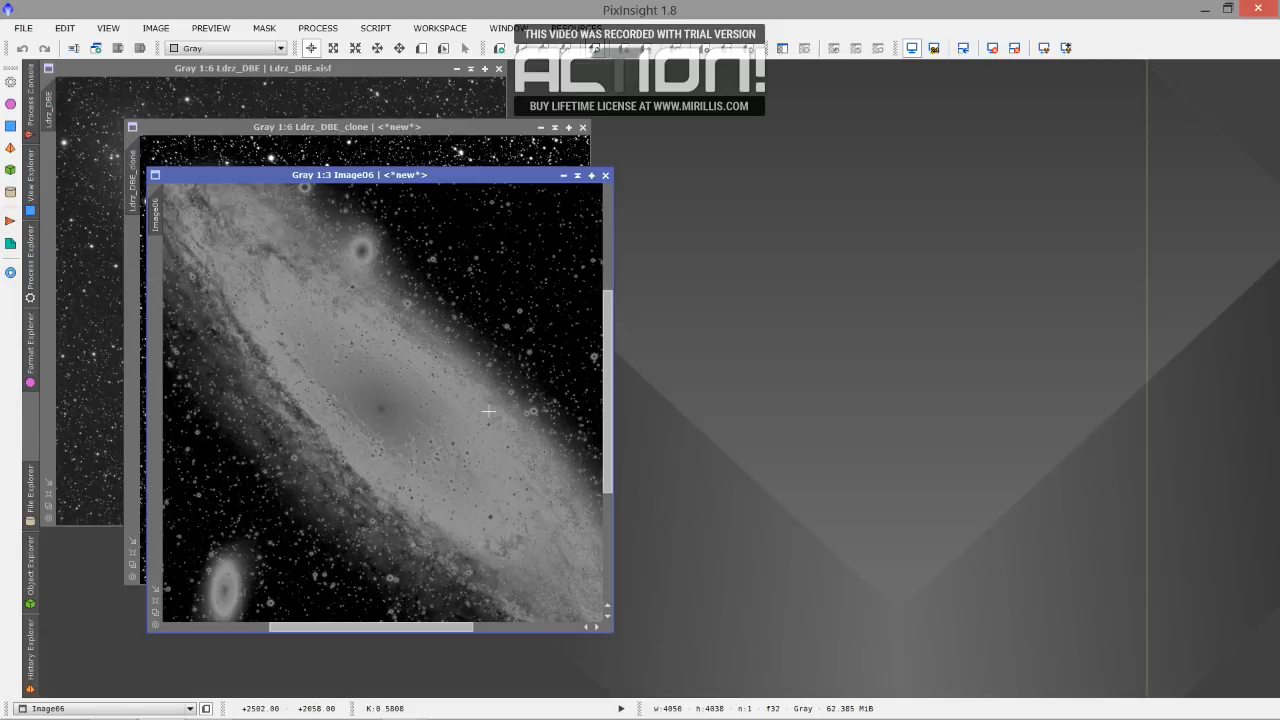
scroll(489, 410, "down", 1)
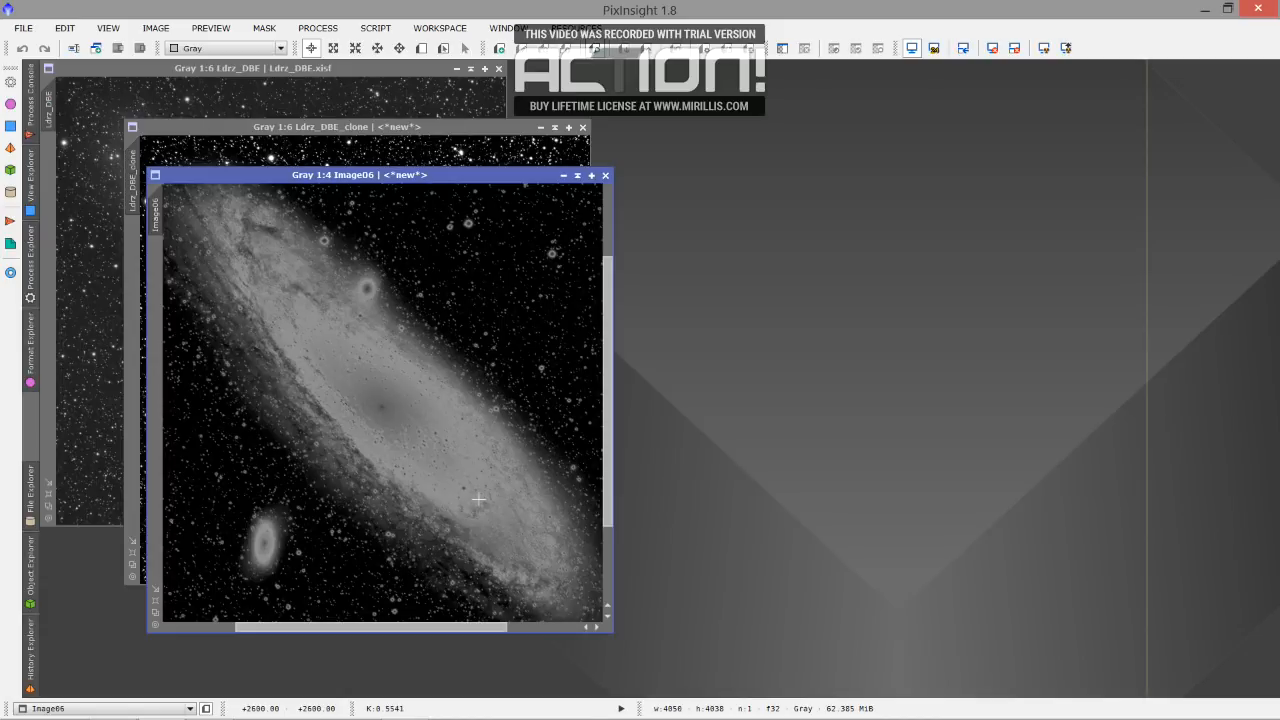
scroll(478, 498, "down", 2)
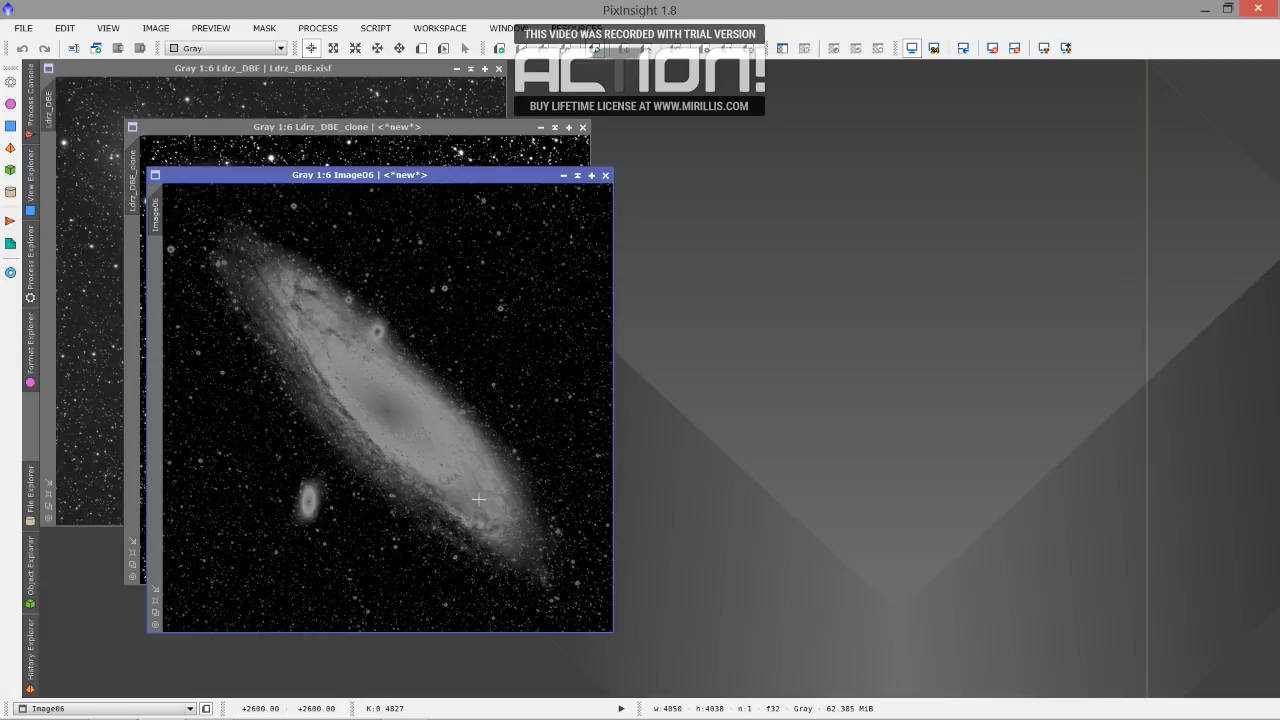
Open MultiscaleMedianTransform, enable layers 1 to 4 and keep the layer count at 8.
left_click(27, 280)
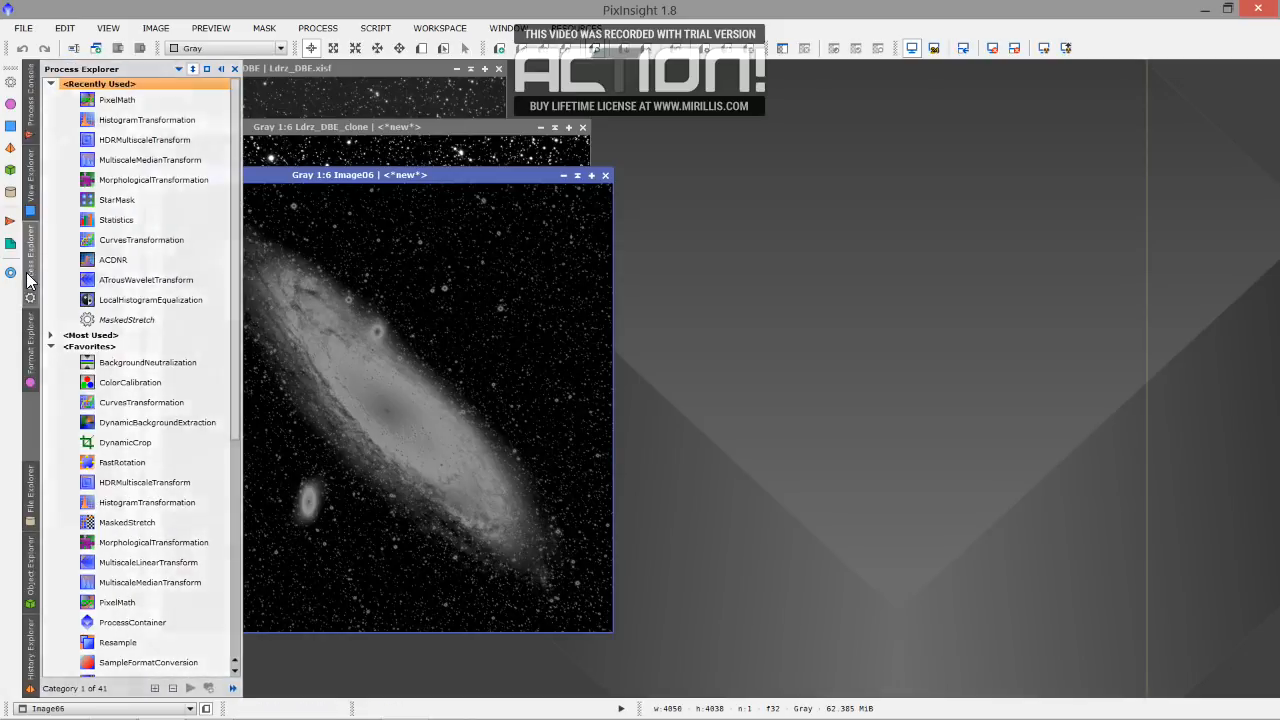
double_click(135, 580)
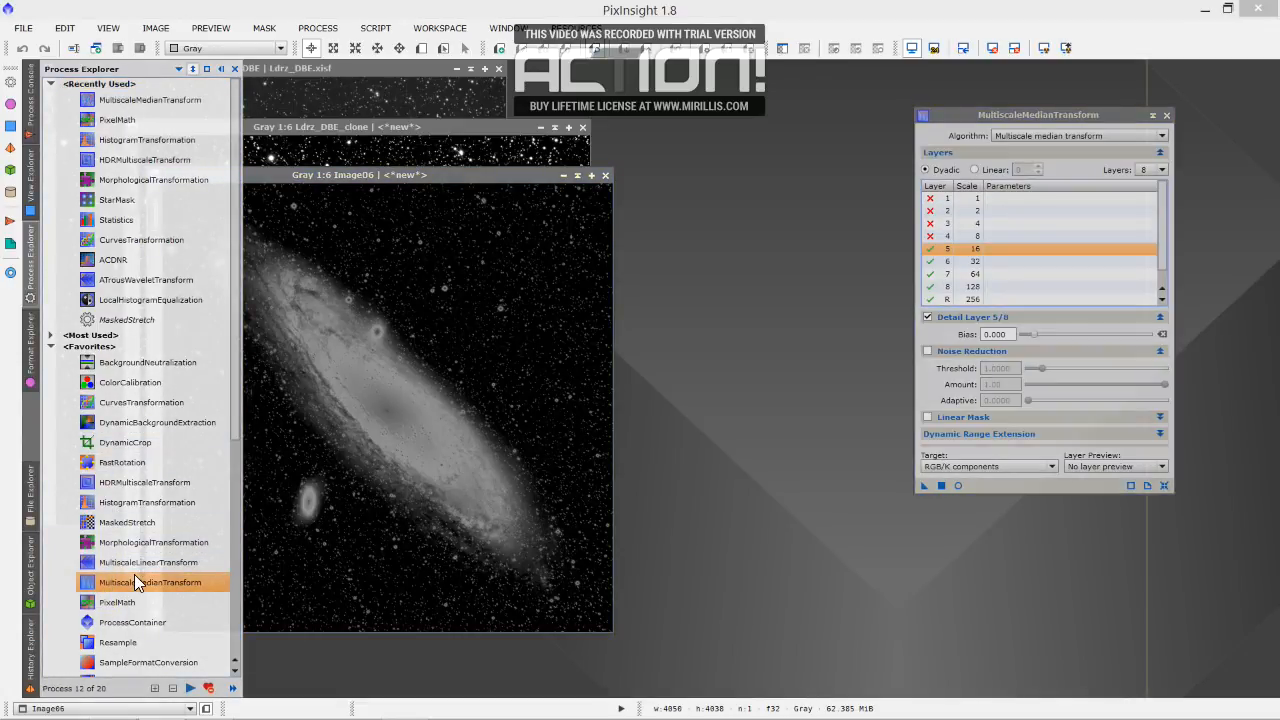
double_click(929, 199)
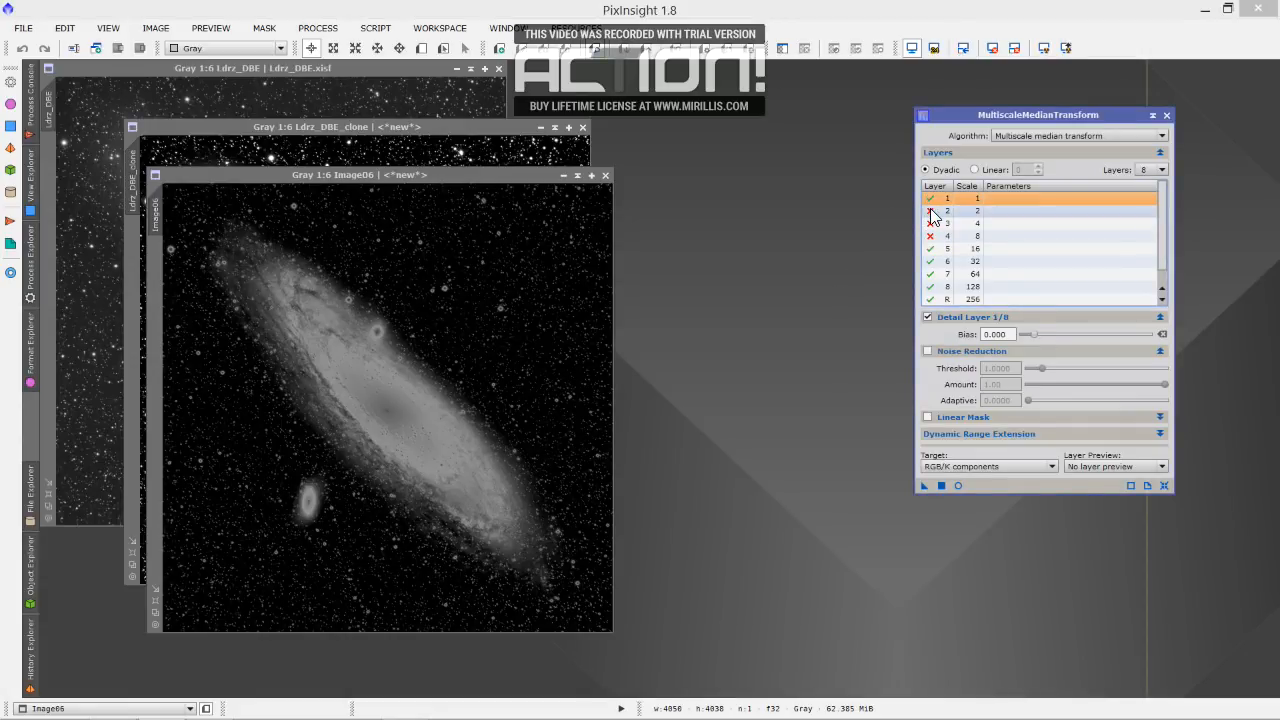
double_click(931, 211)
double_click(931, 223)
double_click(931, 236)
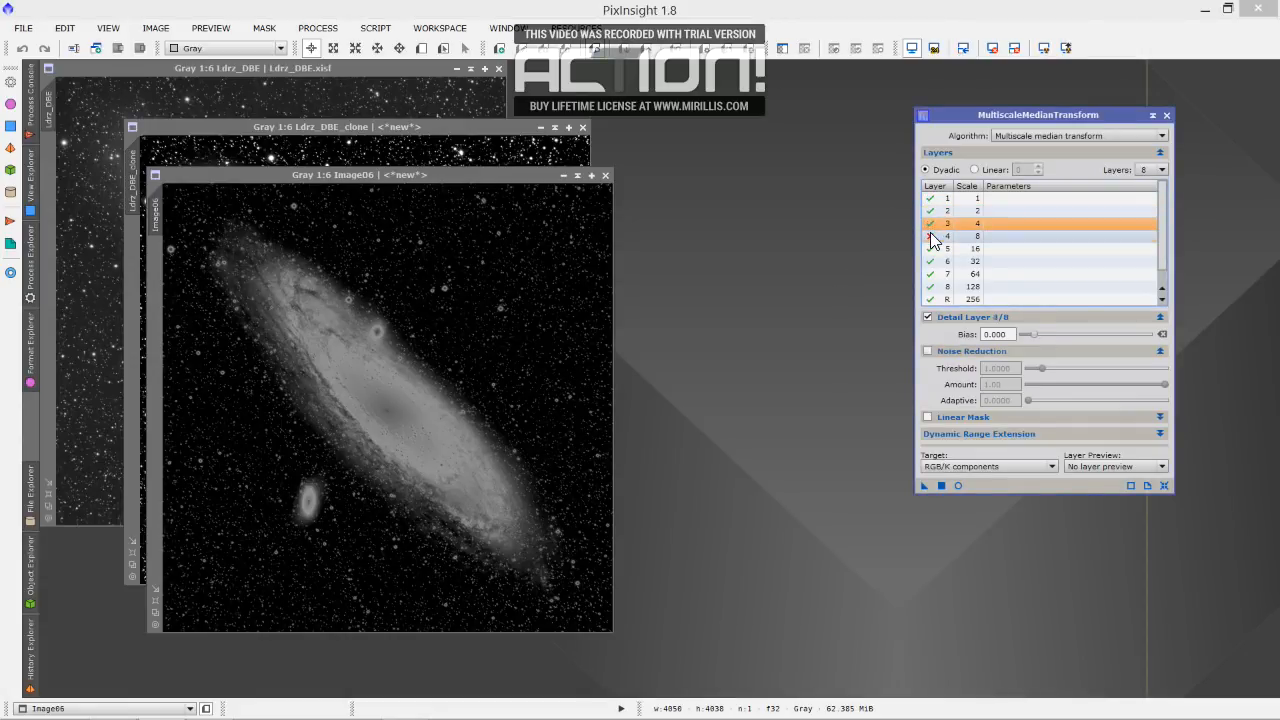
left_click(1150, 172)
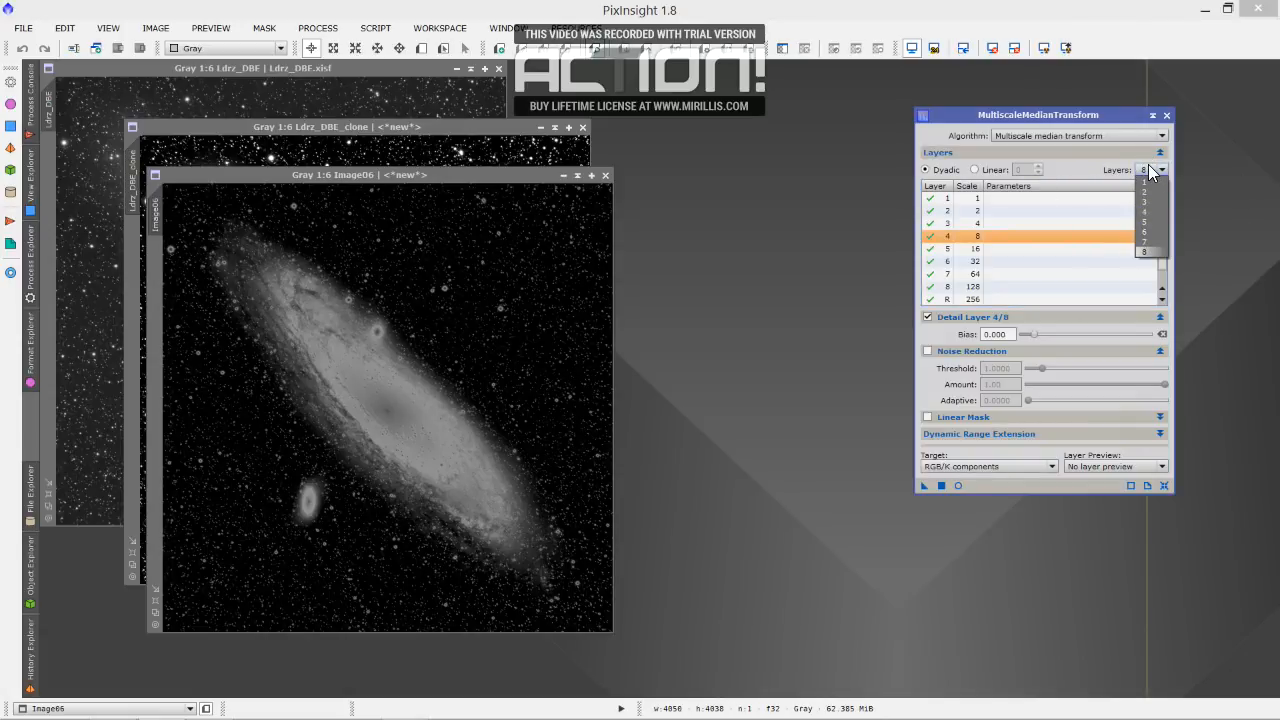
left_click(1150, 252)
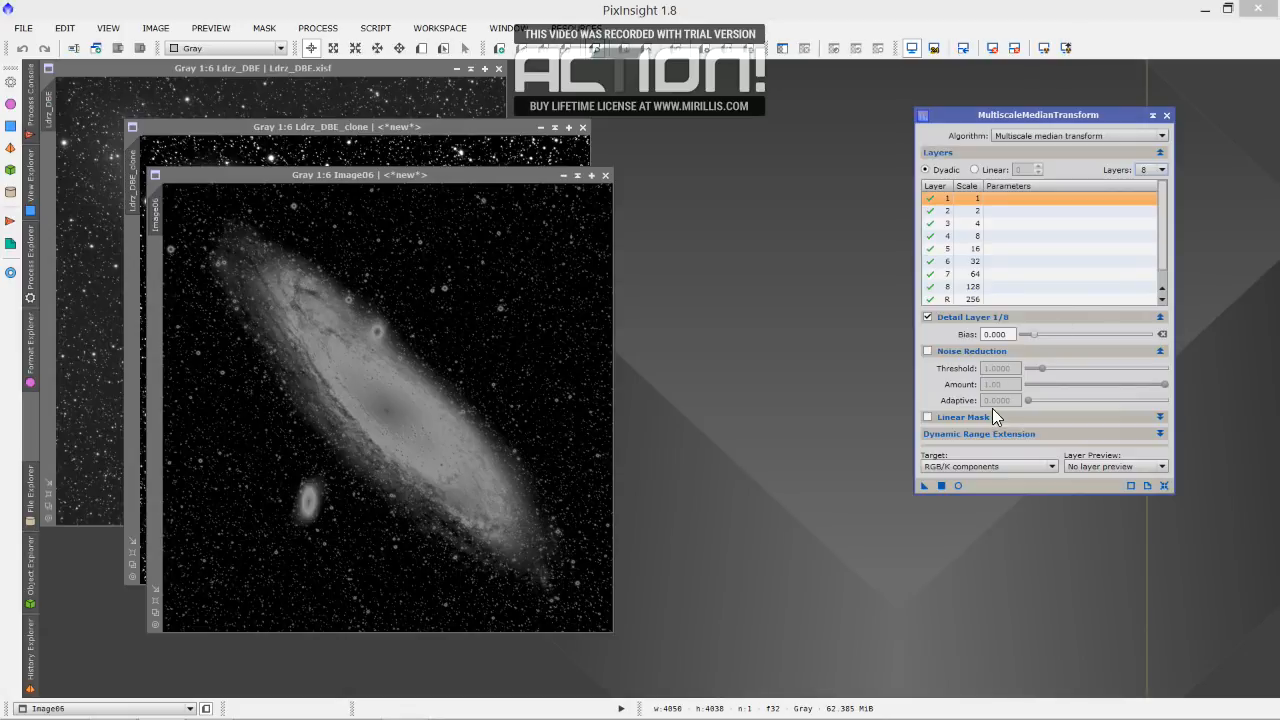
Start the real-time preview on Image06 and disable layers 1 to 4, trying layer 5 off before re-enabling it.
left_click(961, 485)
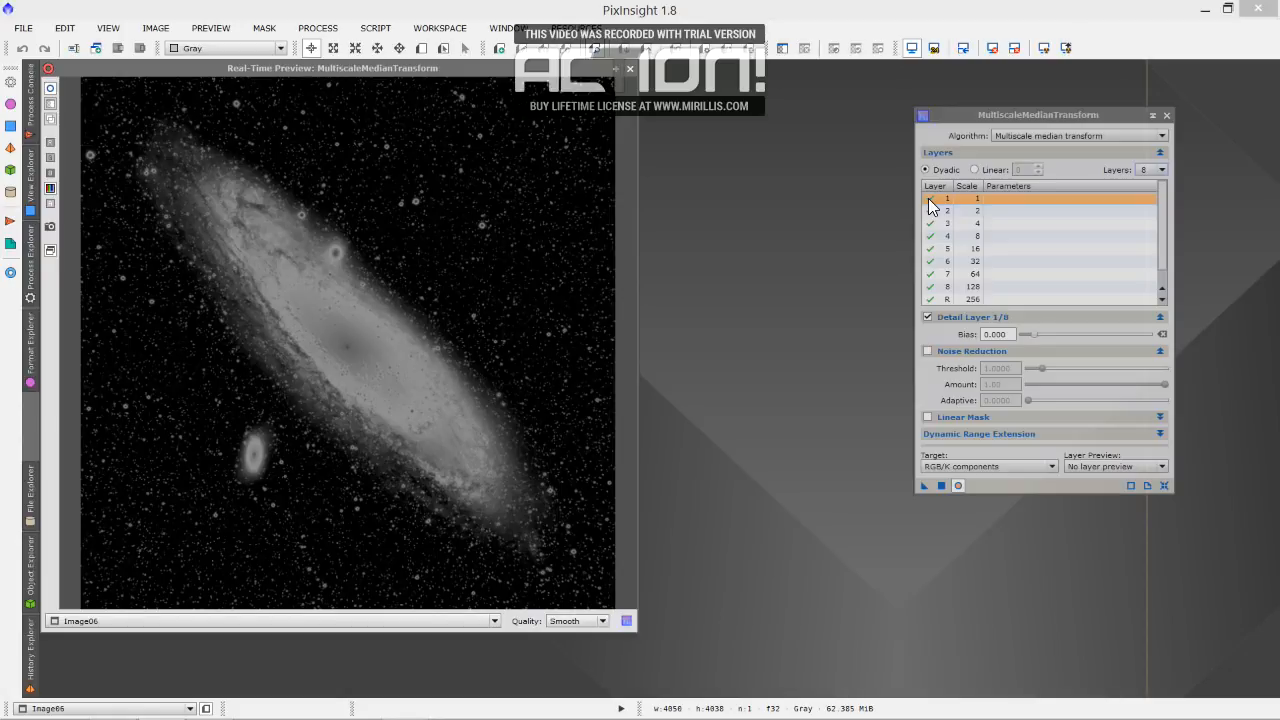
left_click(929, 199)
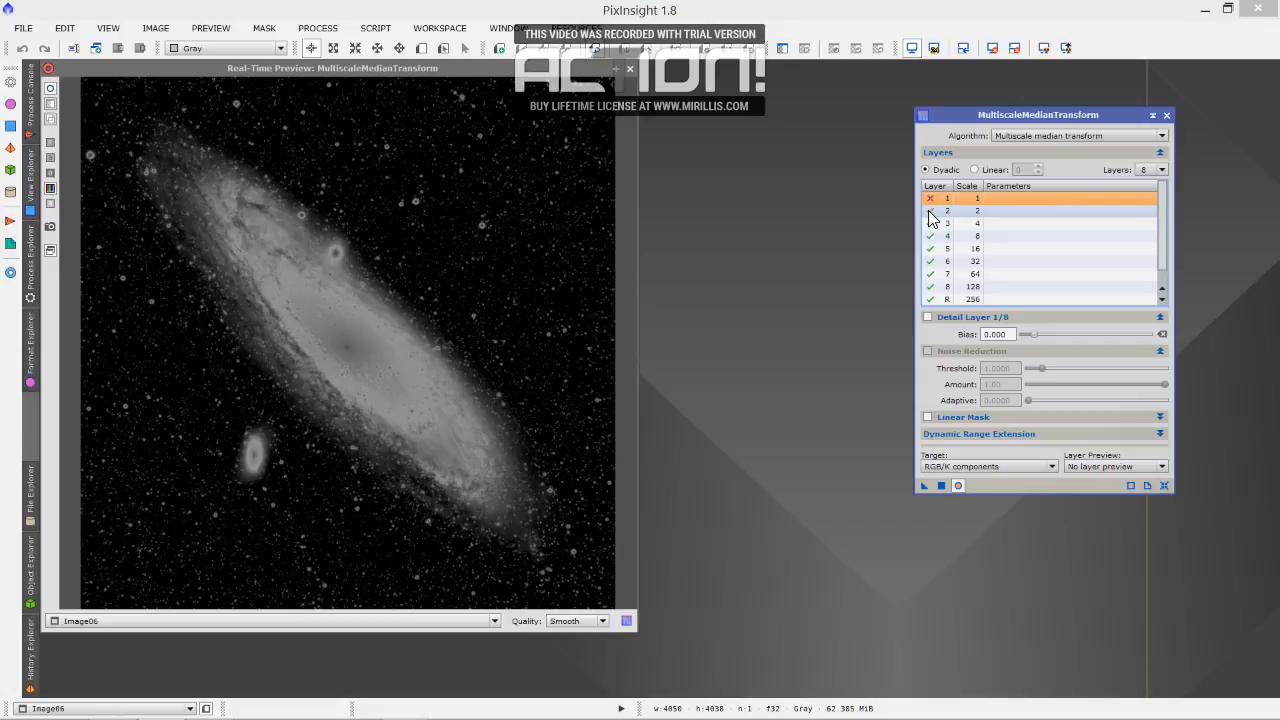
left_click(929, 212)
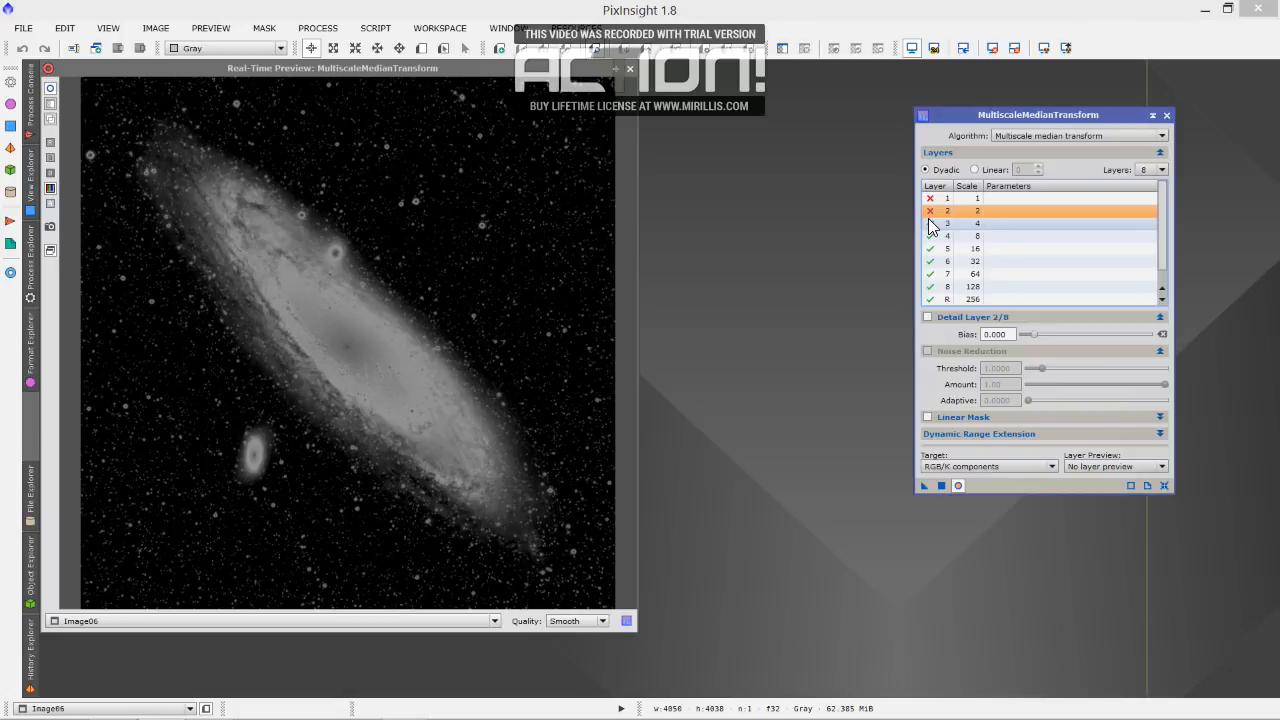
left_click(929, 224)
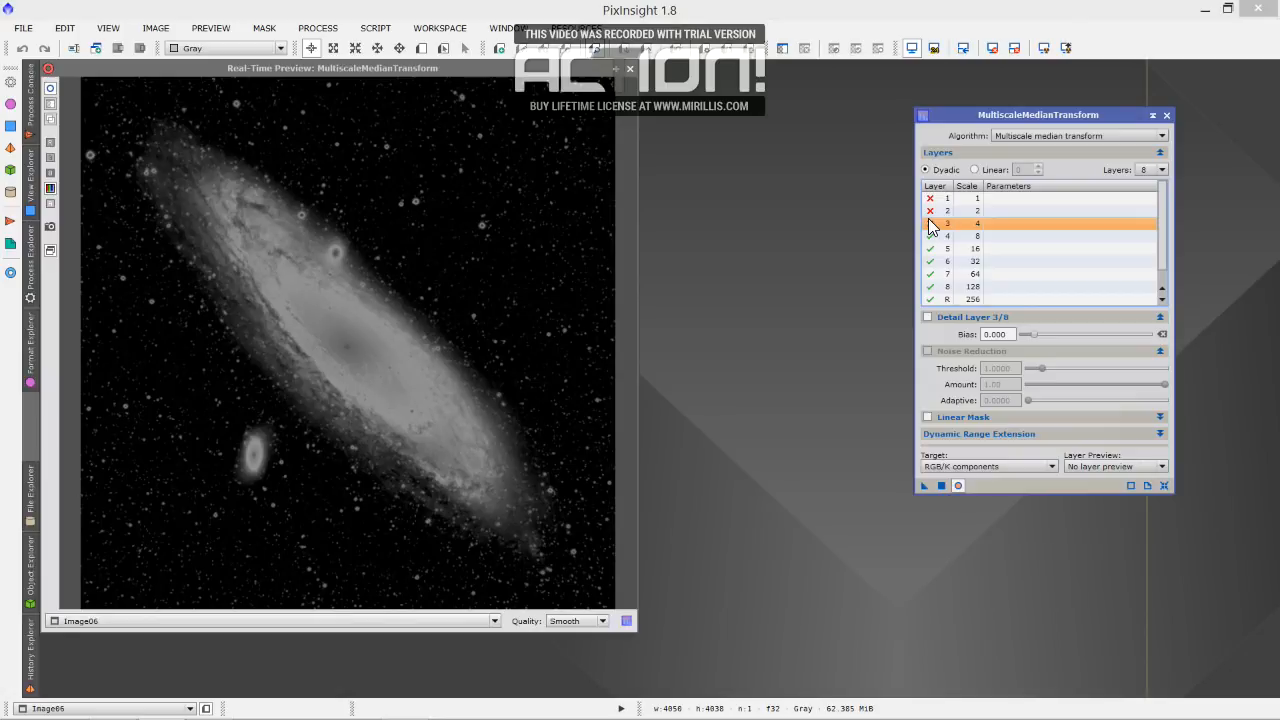
left_click(929, 237)
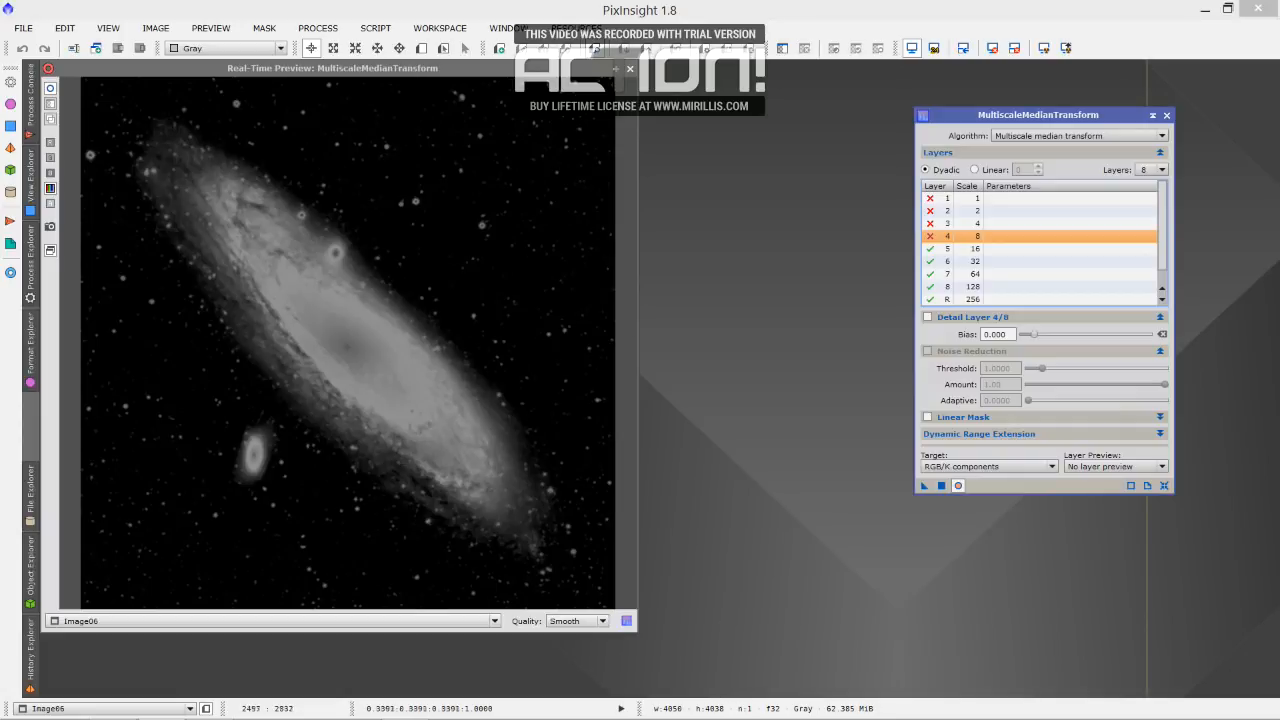
left_click(931, 251)
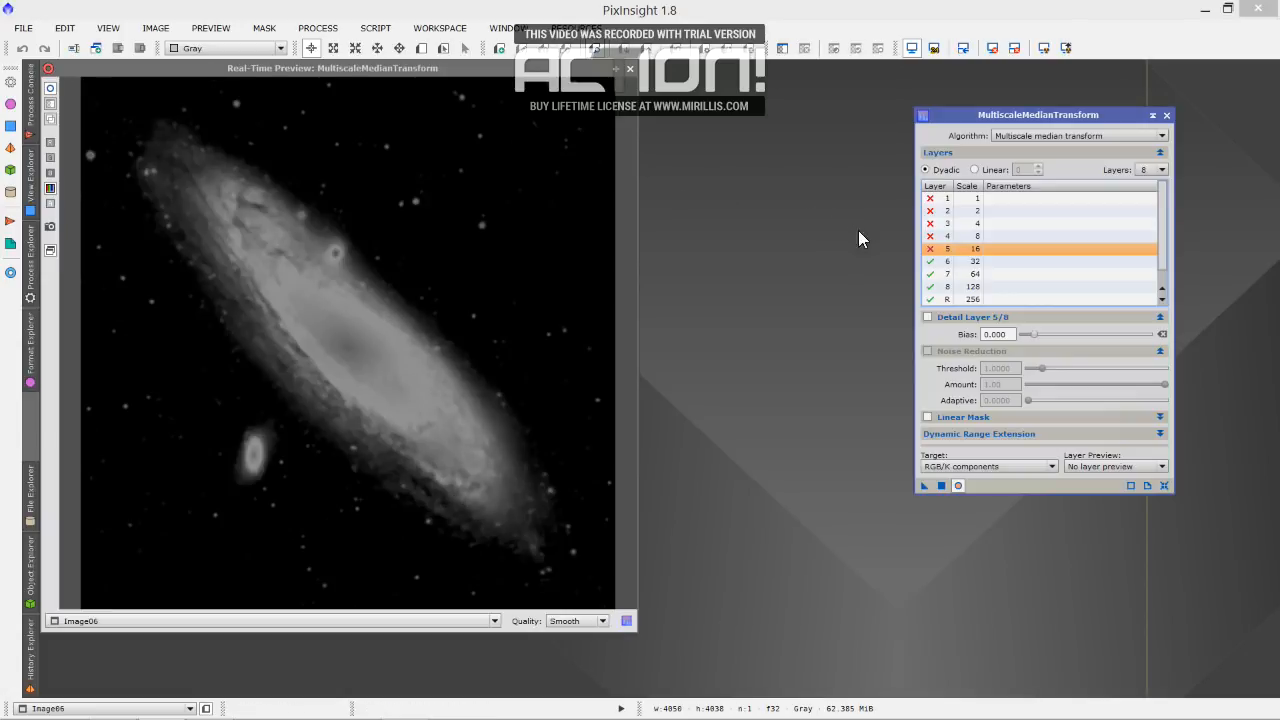
left_click(929, 249)
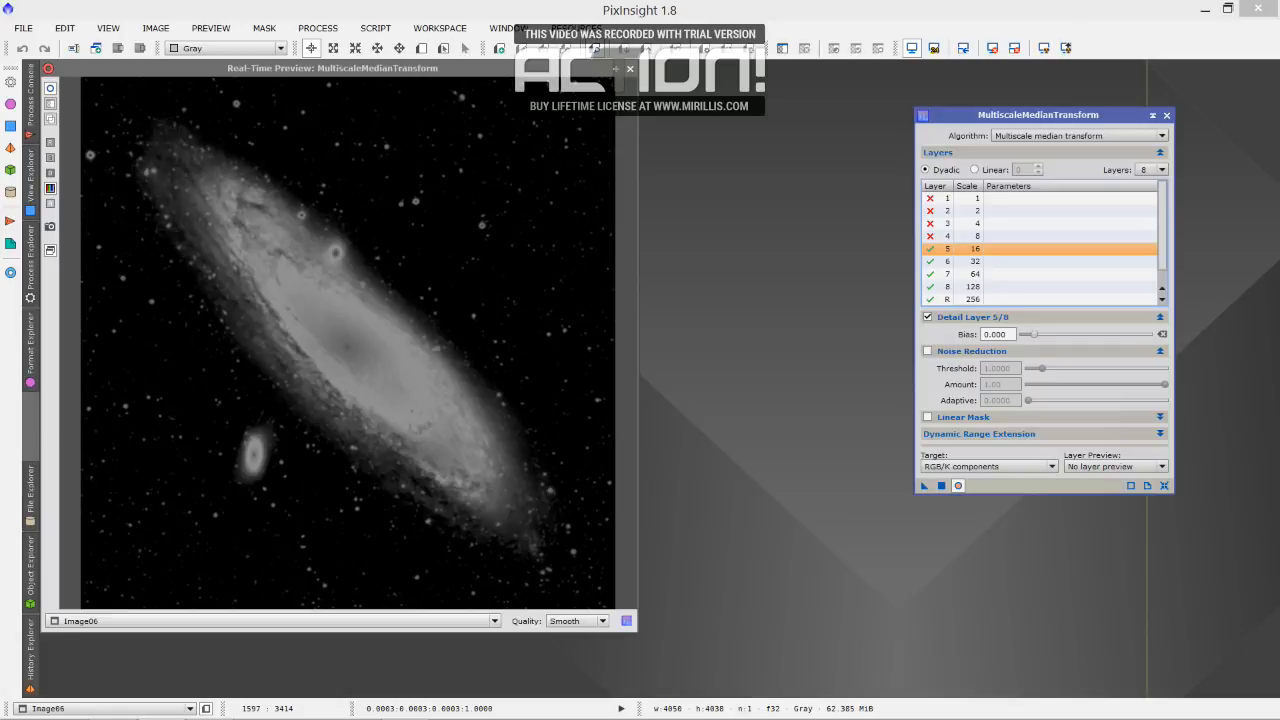
Apply MultiscaleMedianTransform to Image06, then close the real-time preview and the process window.
left_click(940, 486)
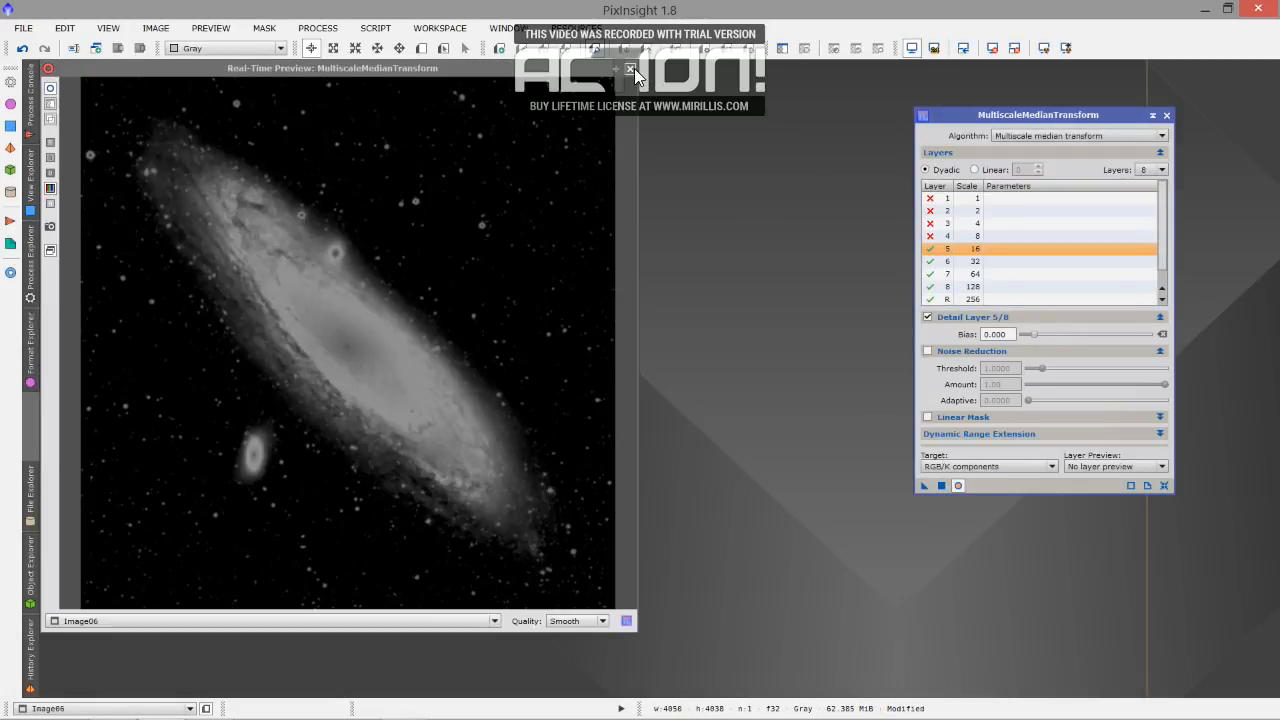
left_click(630, 69)
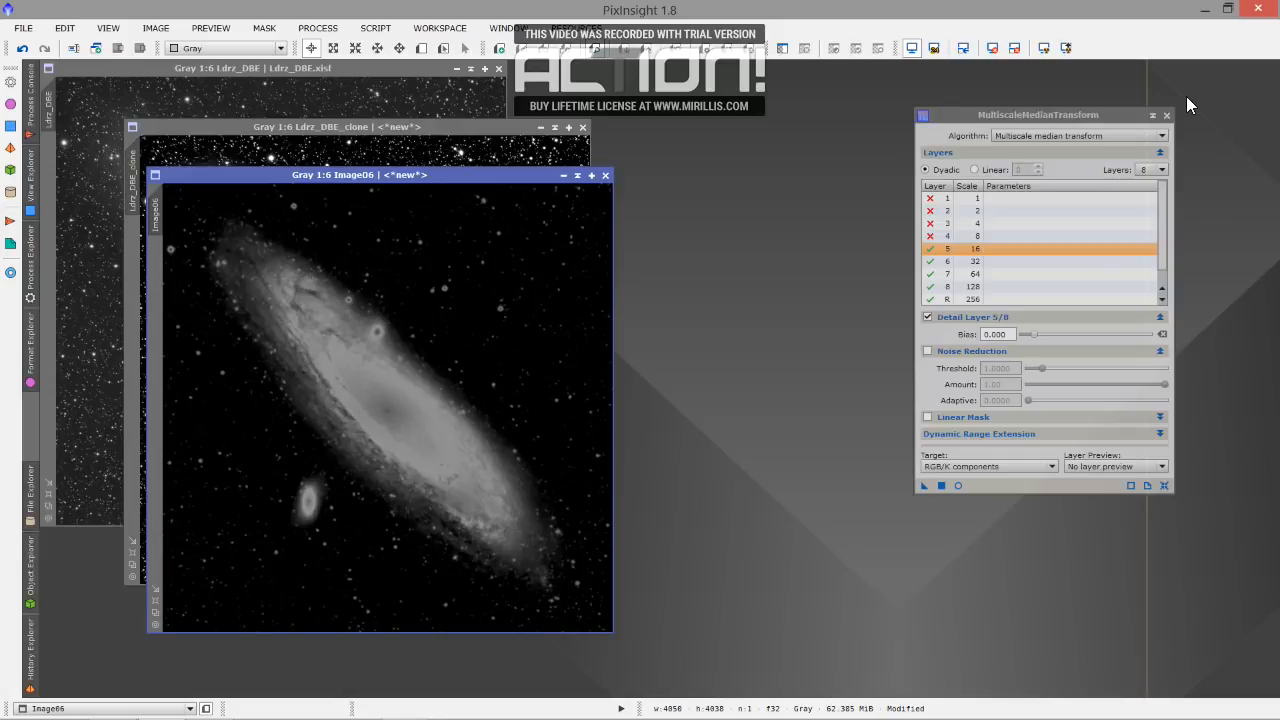
left_click(1167, 115)
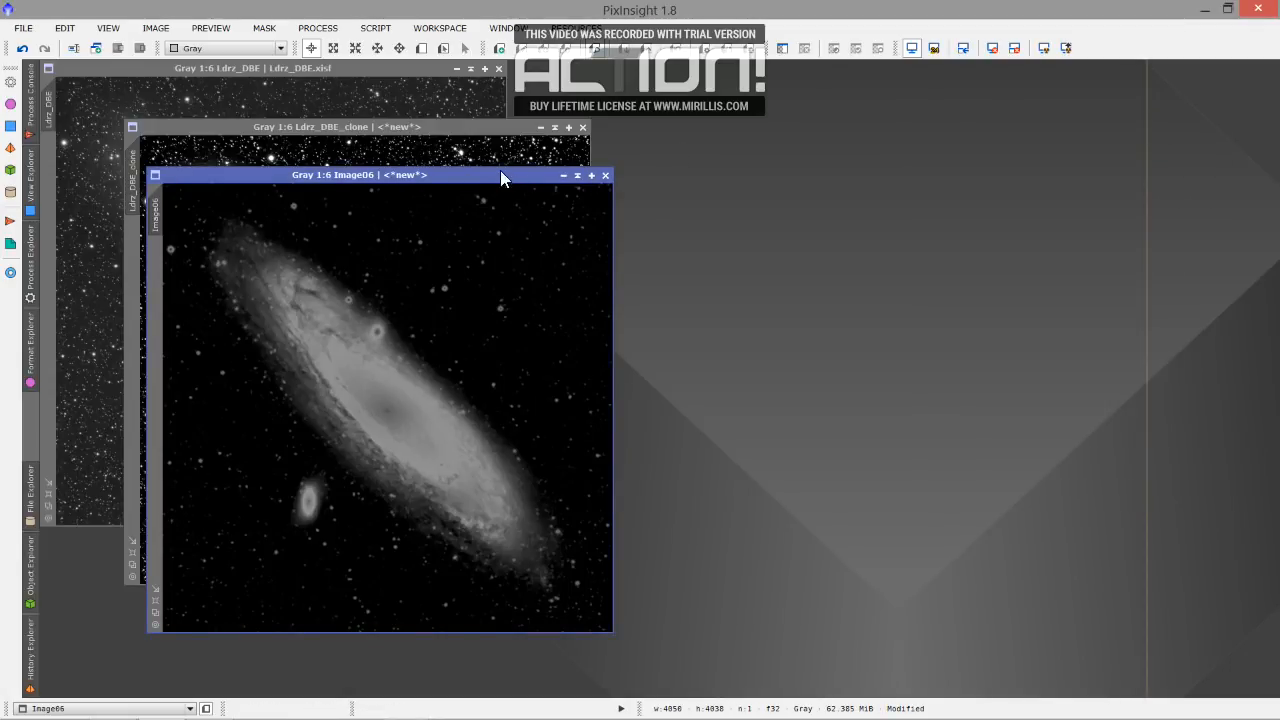
Place Image06 beside Ldrz_DBE_clone and save it as an uncompressed 16-bit unsigned integer TIFF.
left_click_drag(491, 178, 933, 133)
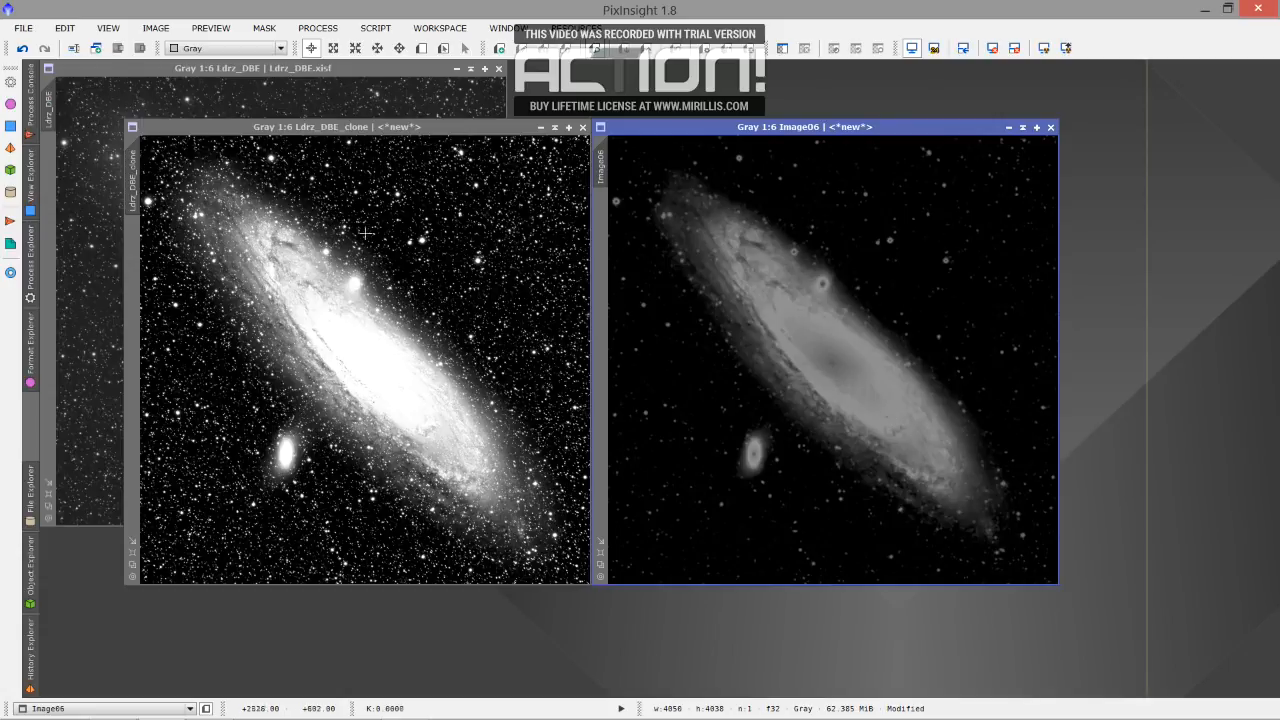
left_click(30, 30)
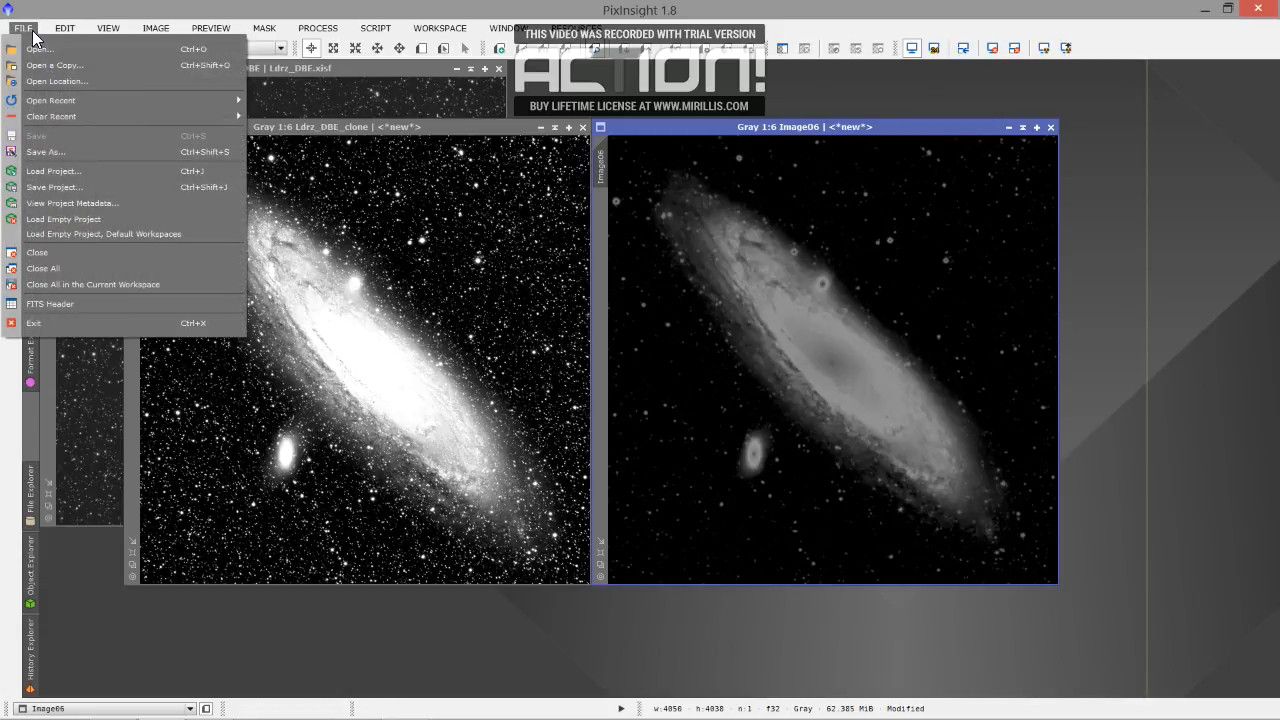
left_click(84, 151)
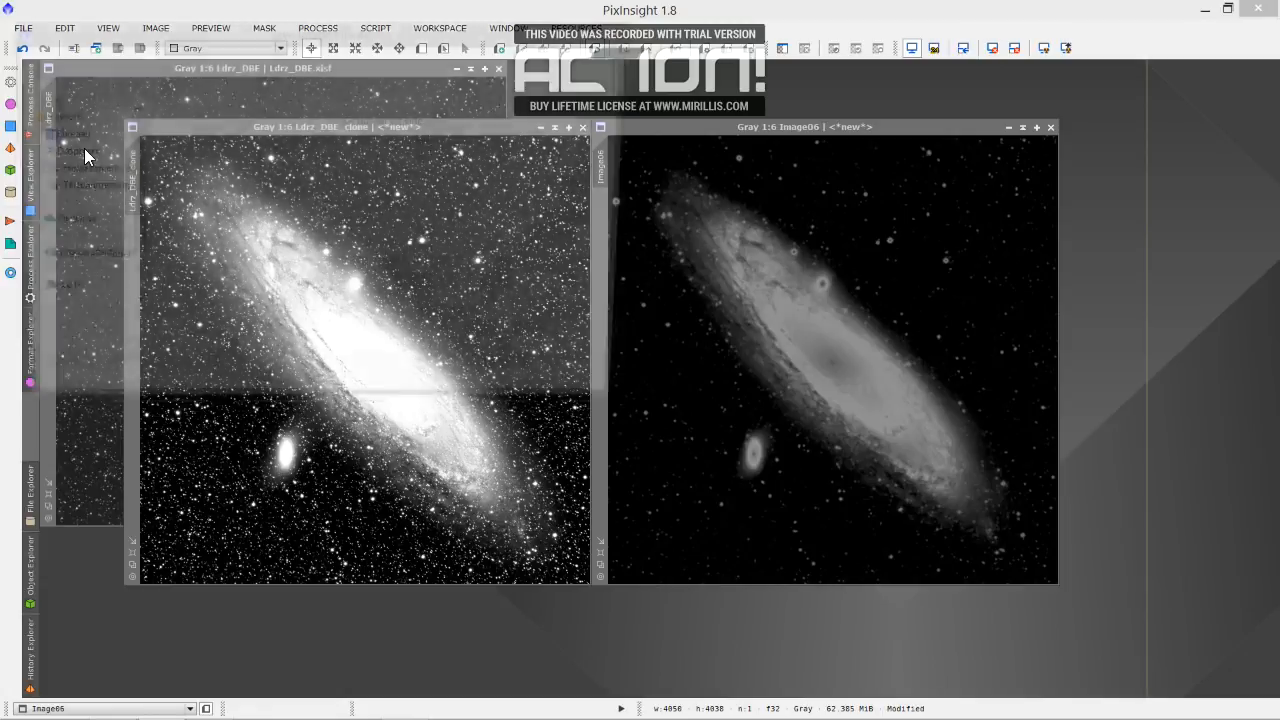
left_click(505, 392)
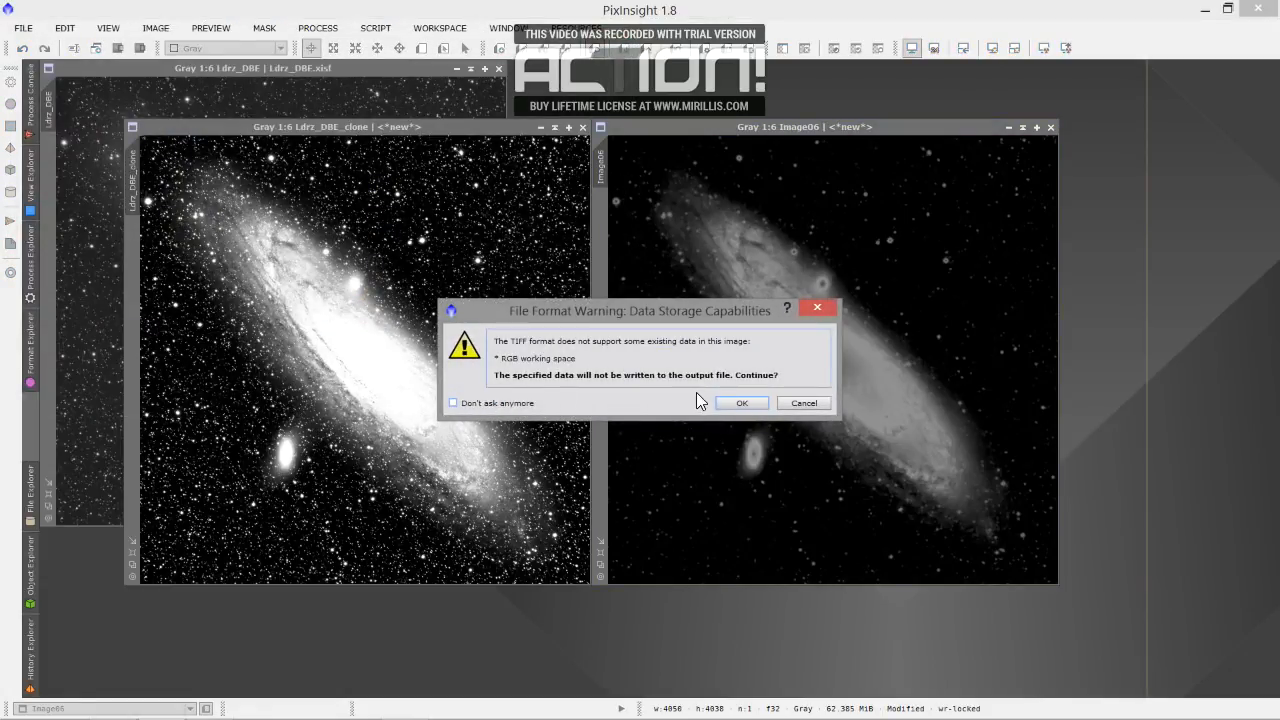
left_click(740, 403)
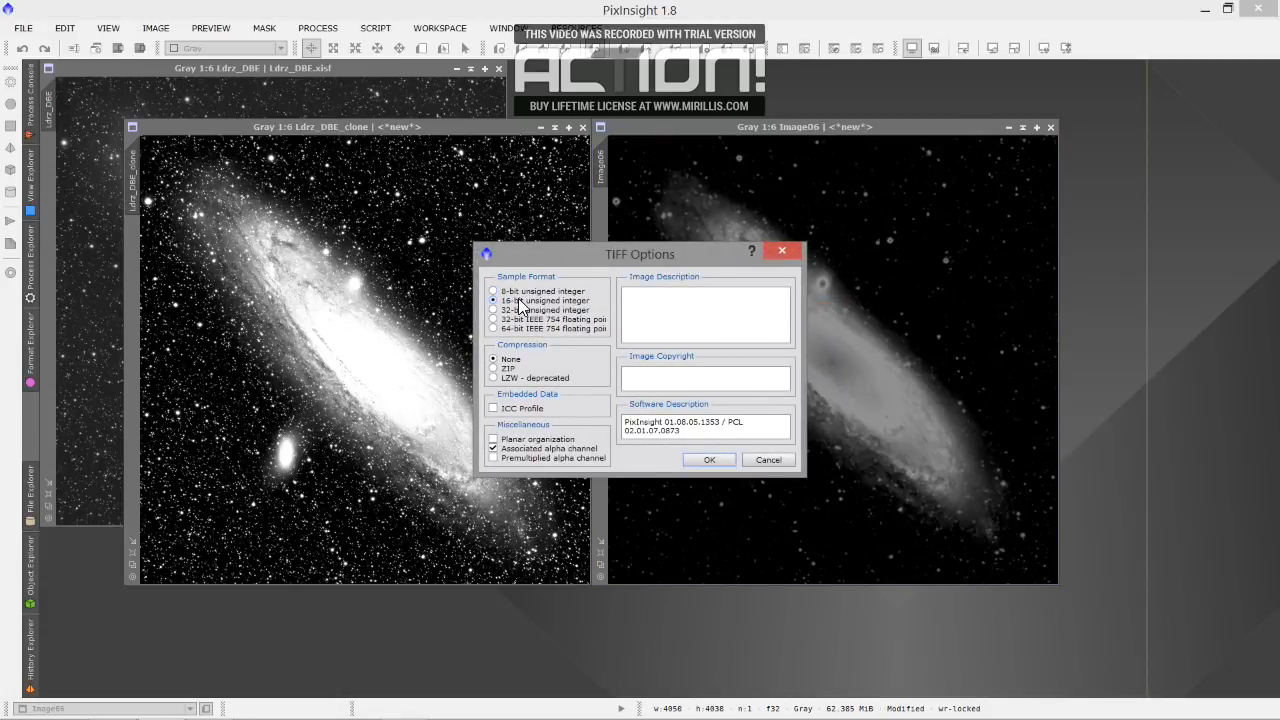
left_click(705, 459)
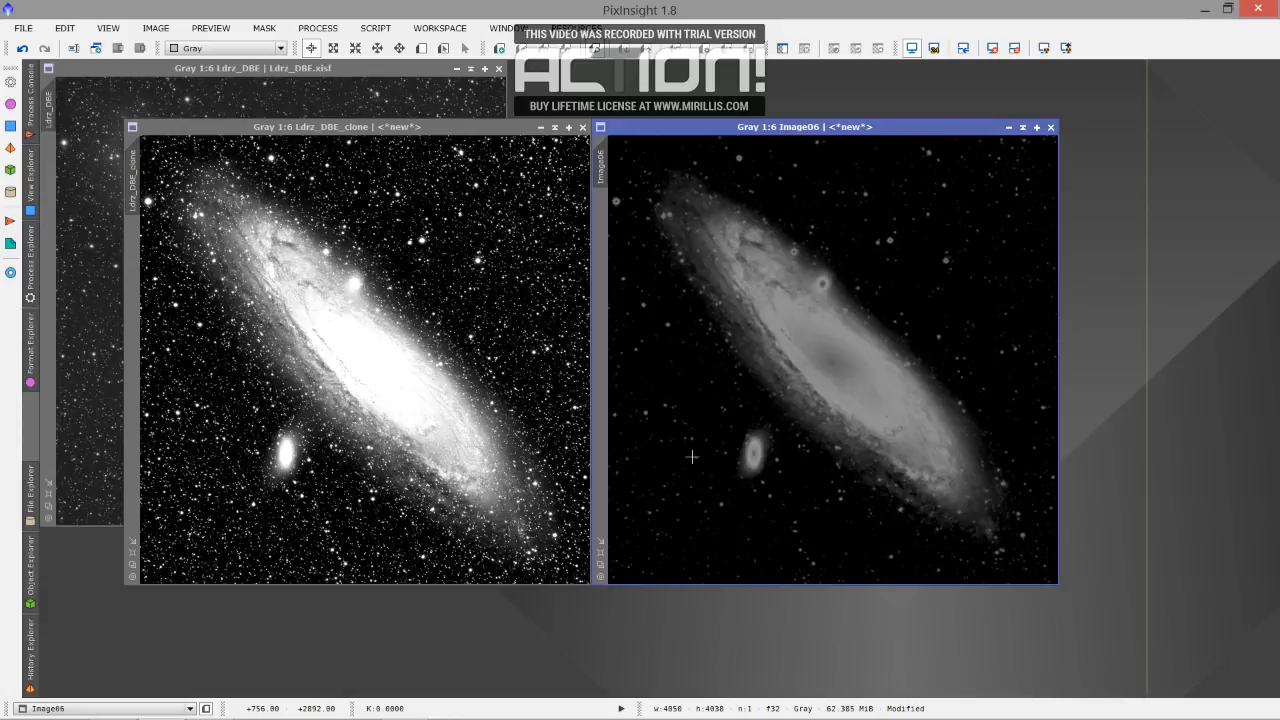
Switch to Photoshop and open Image06.tif from the desktop, assigning the Gray Gamma 2.2 working profile.
mouse_move(640, 718)
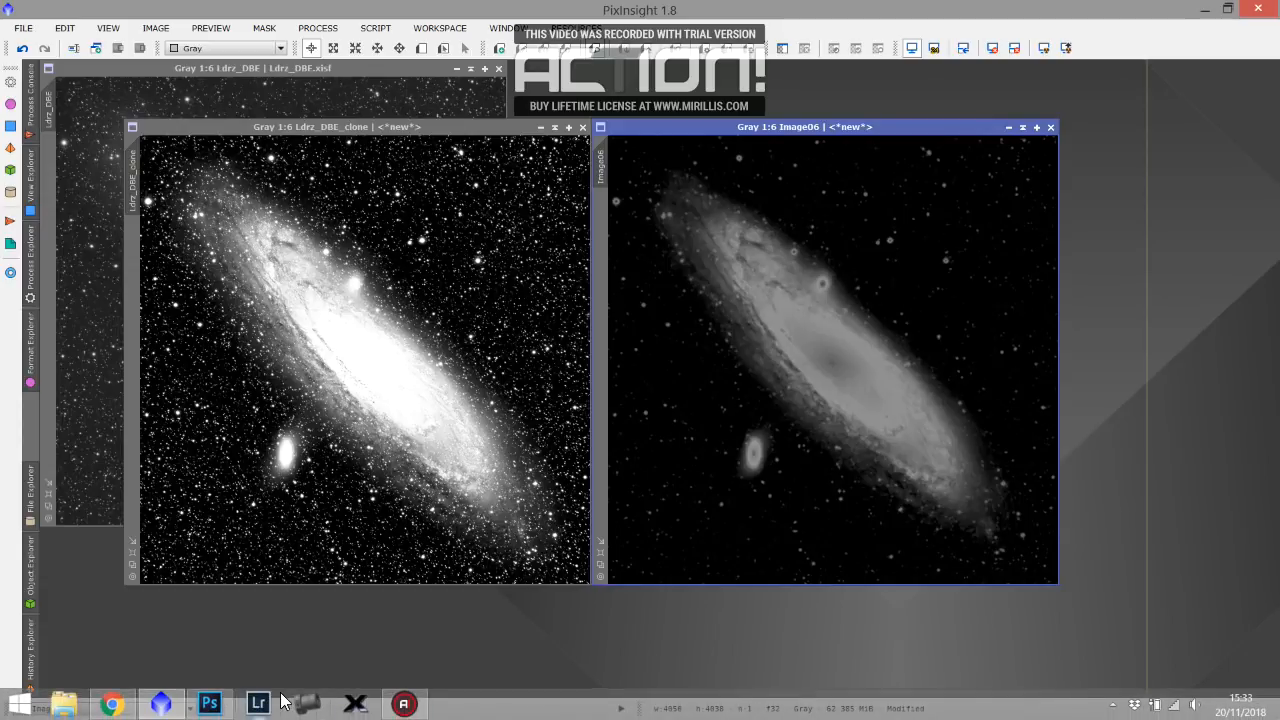
mouse_move(212, 716)
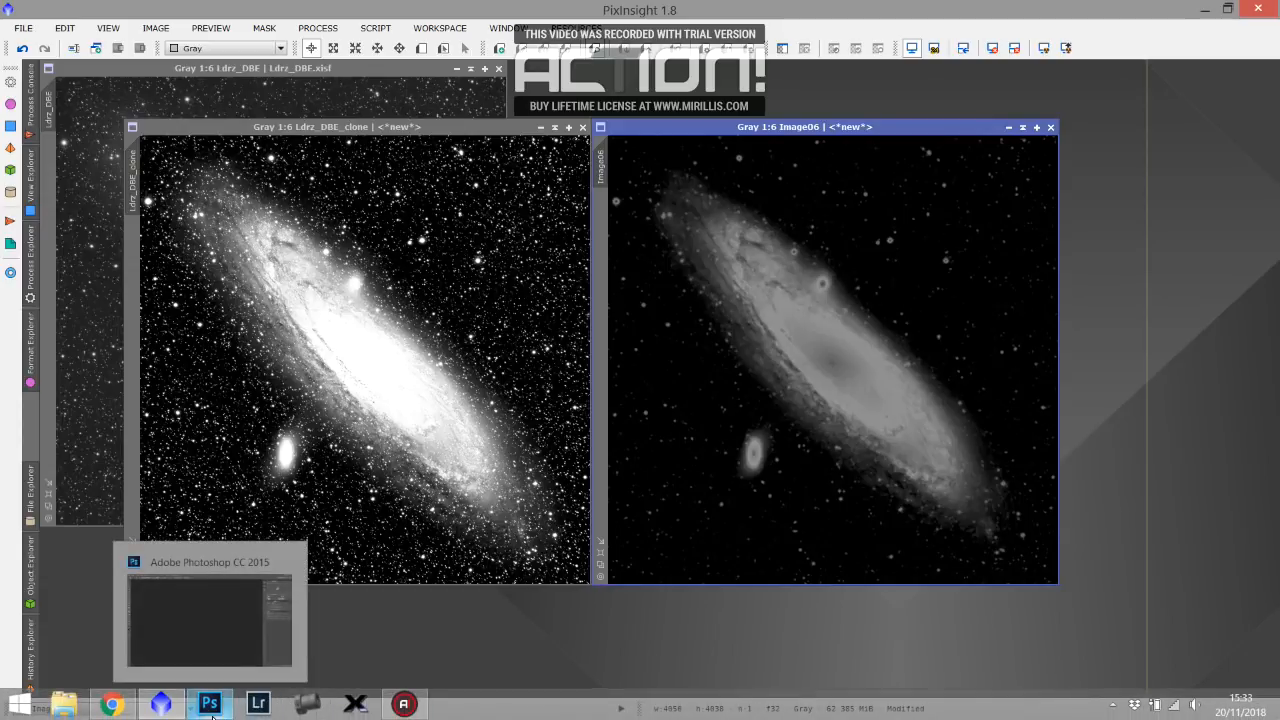
left_click(210, 705)
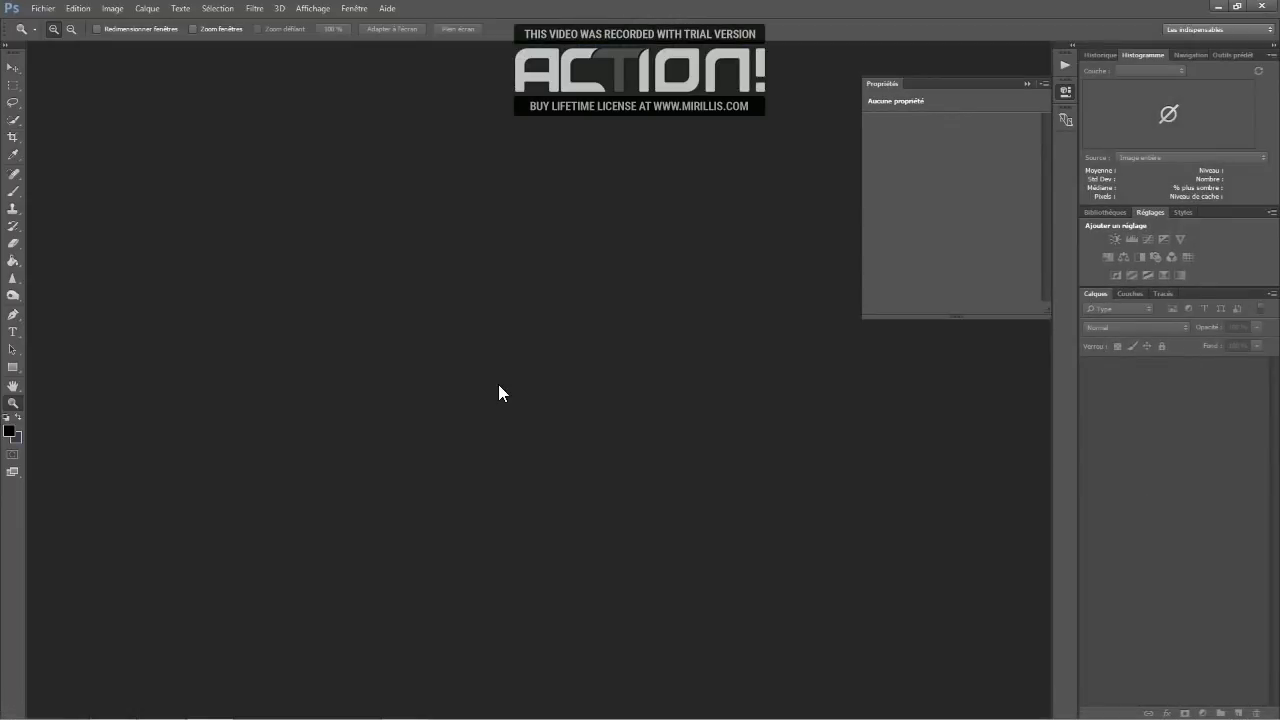
key("ctrl+o")
scroll(320, 256, "down", 5)
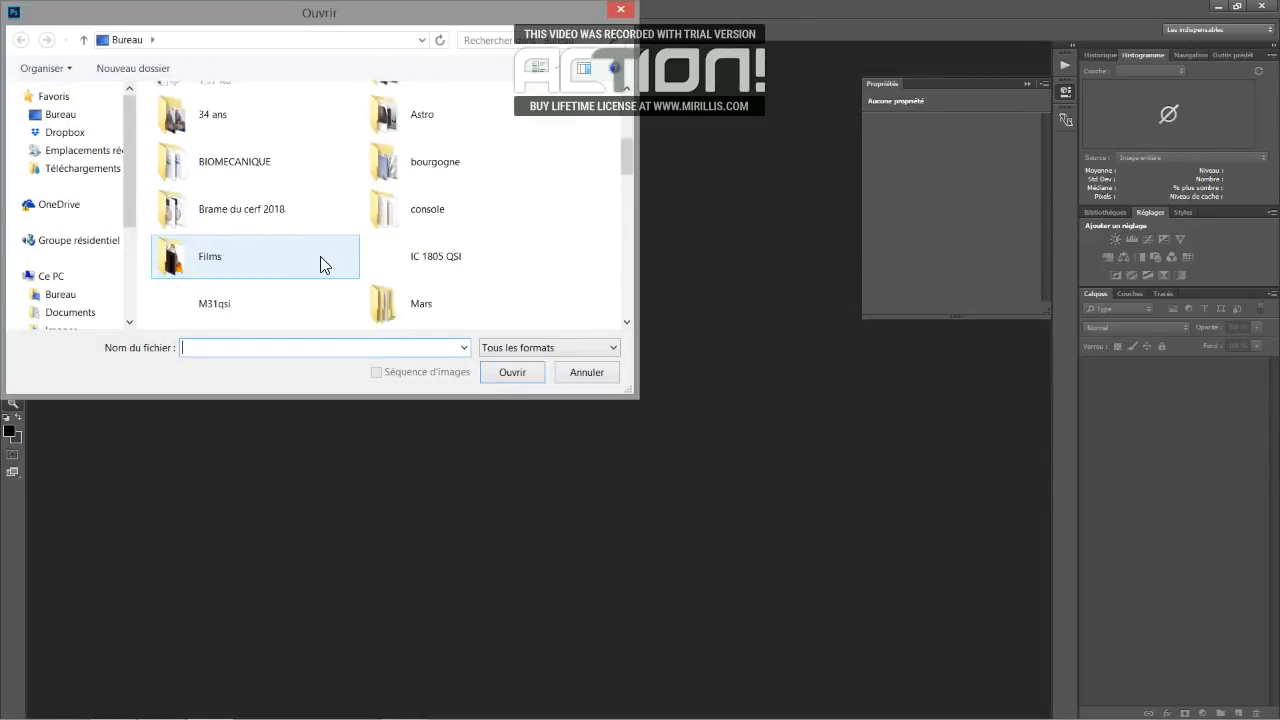
scroll(320, 256, "down", 10)
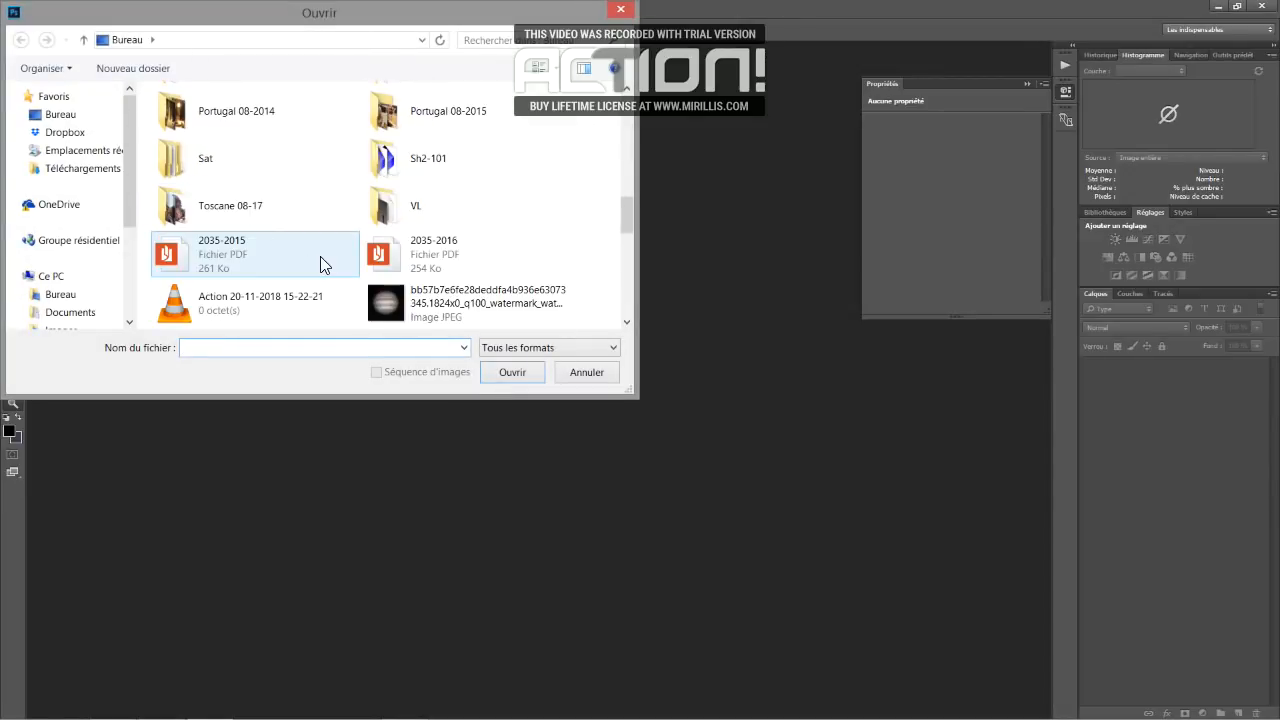
scroll(320, 256, "down", 2)
double_click(400, 268)
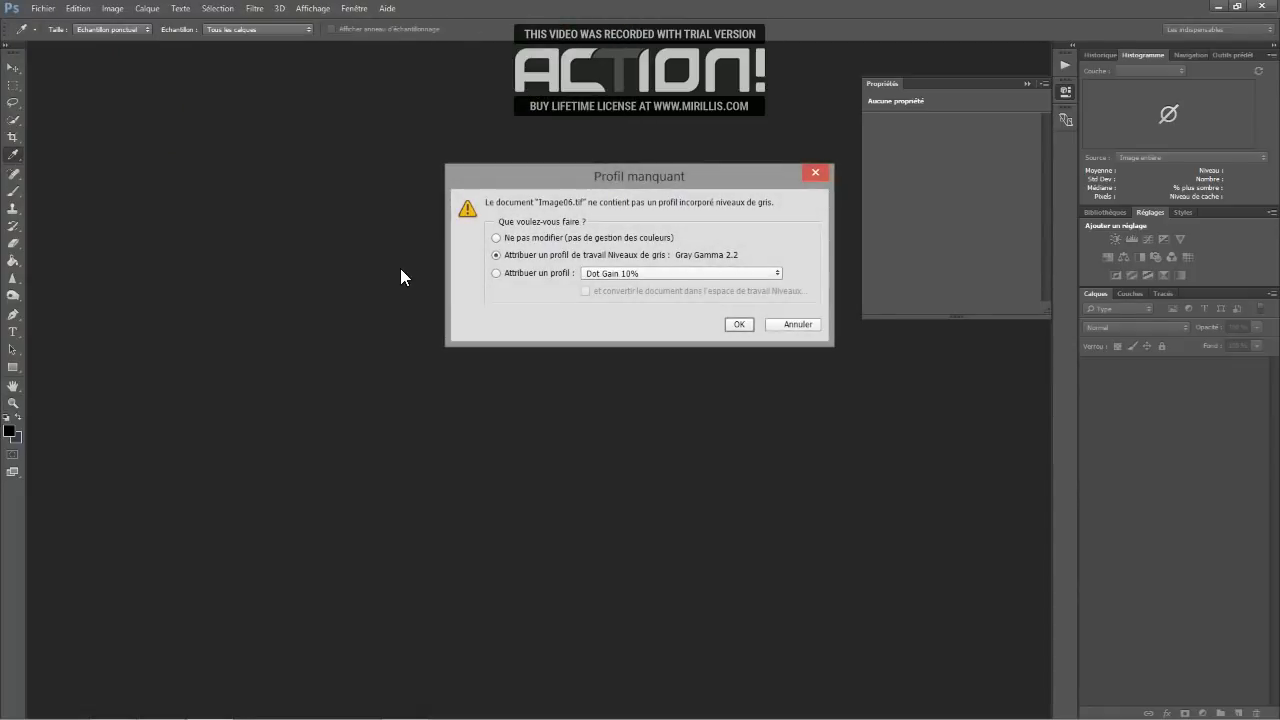
key("z")
left_click(738, 324)
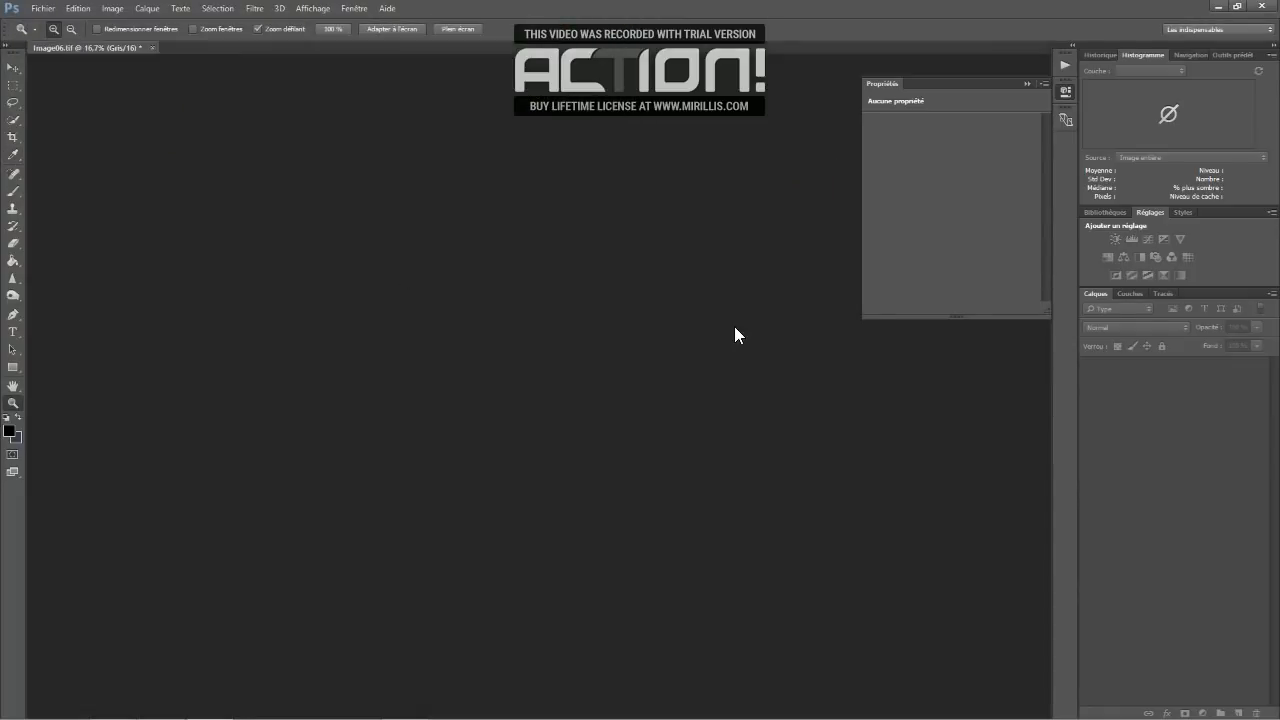
Set black (000000) as the foreground colour for retouching the mask.
left_click(641, 407)
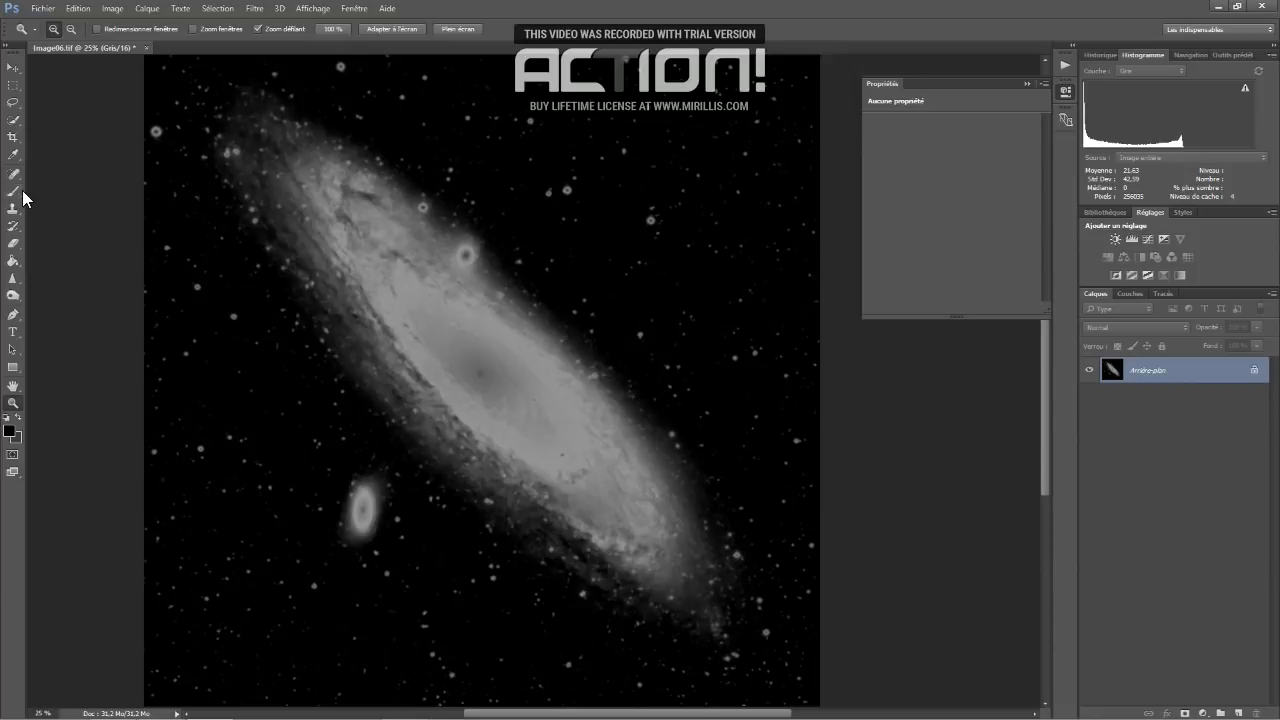
left_click(12, 432)
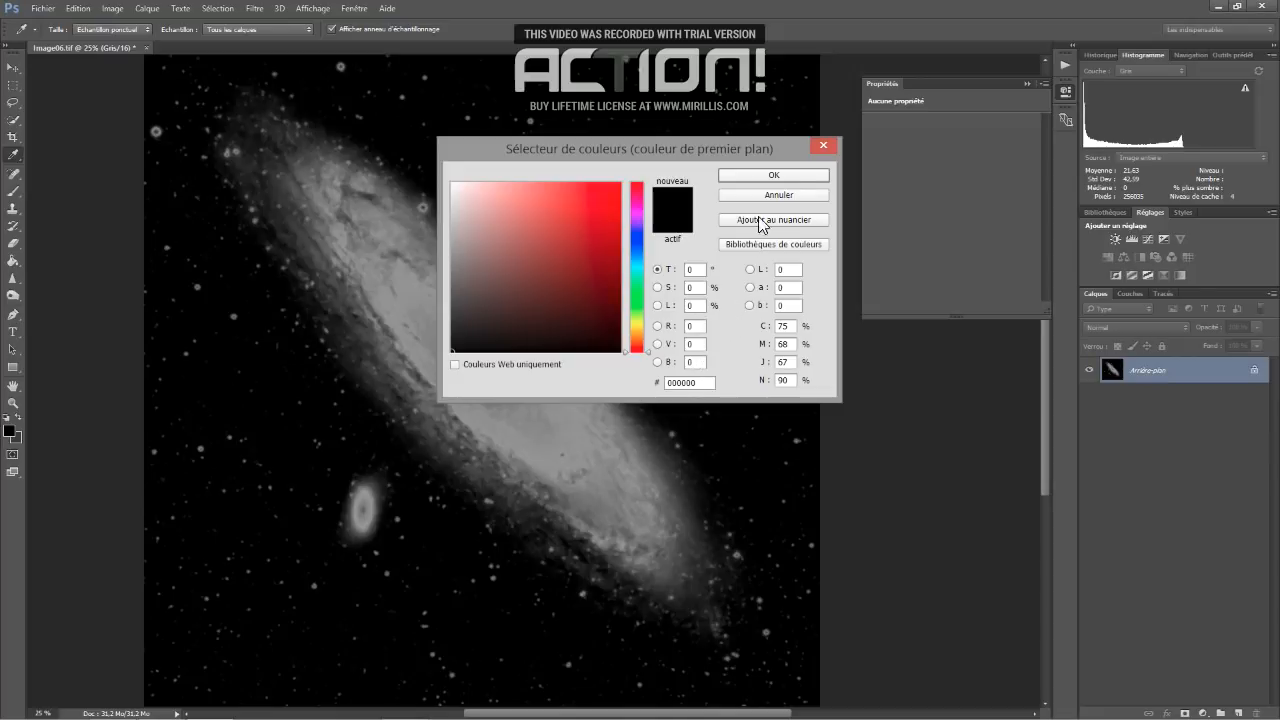
left_click(798, 177)
key("z")
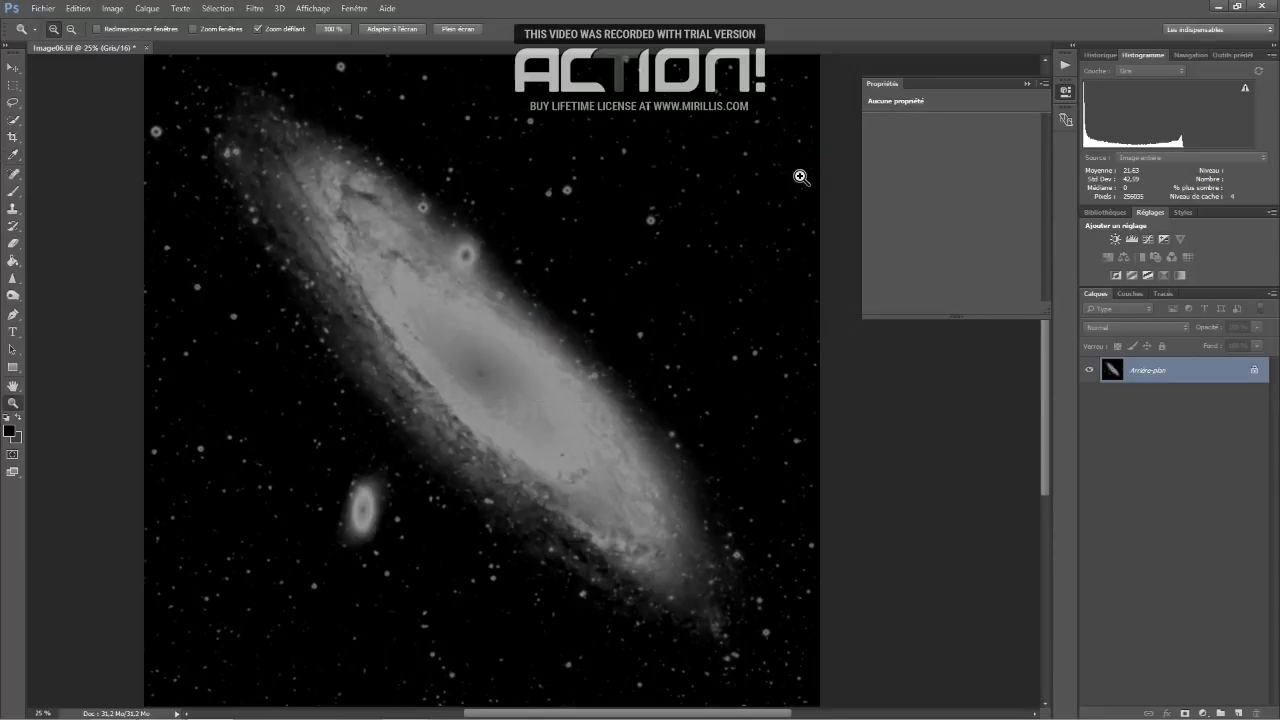
Choose the Brush tool and set its size to 503 px.
left_click(12, 194)
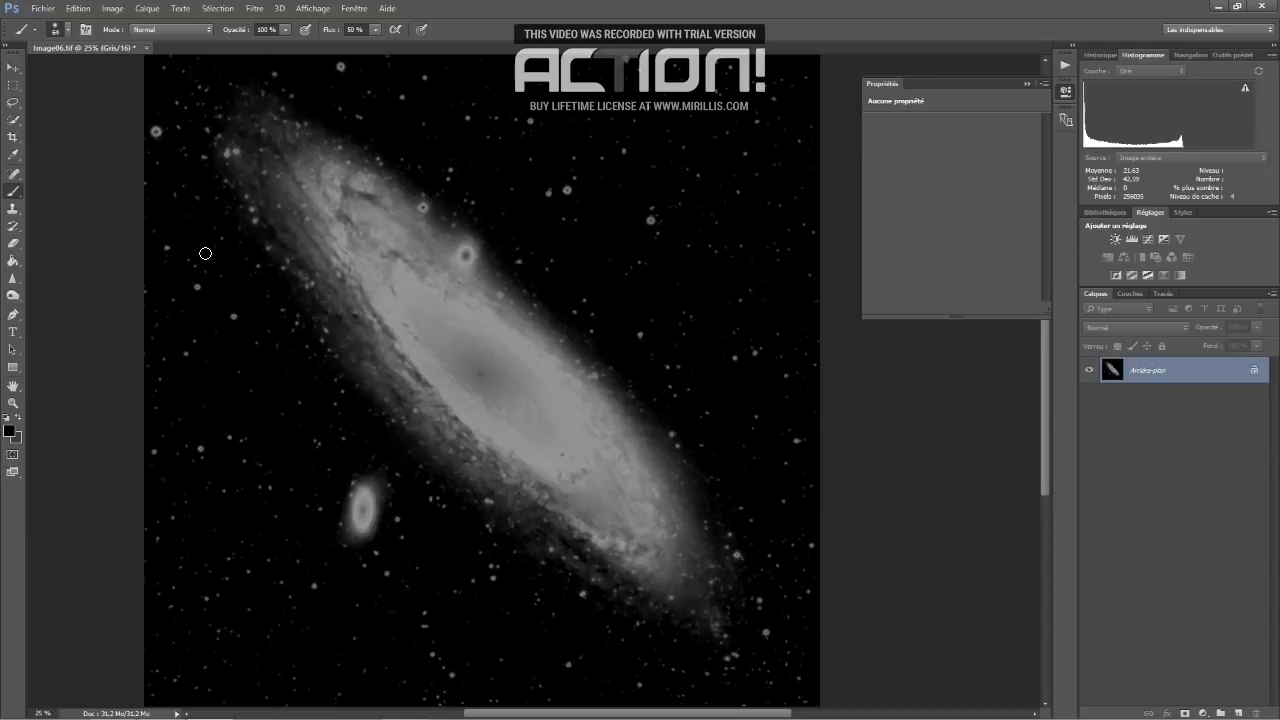
left_click(66, 30)
left_click_drag(100, 70, 130, 74)
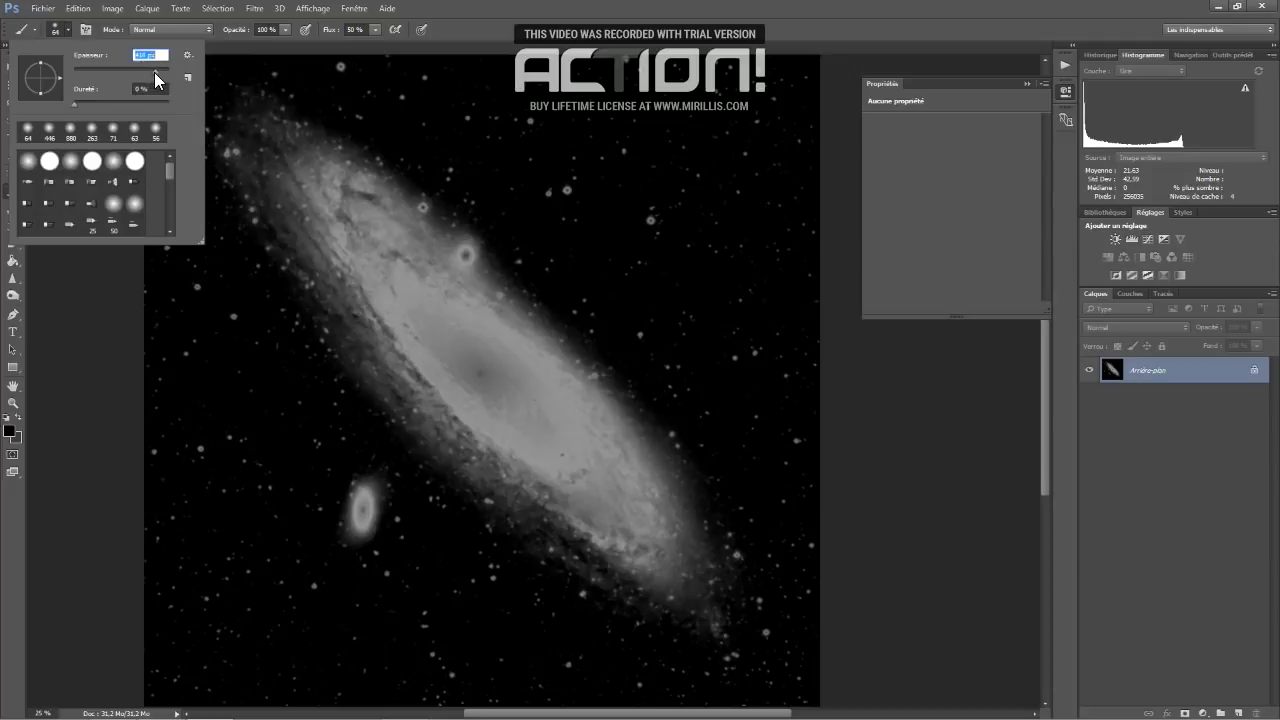
left_click_drag(158, 72, 159, 72)
key("Return")
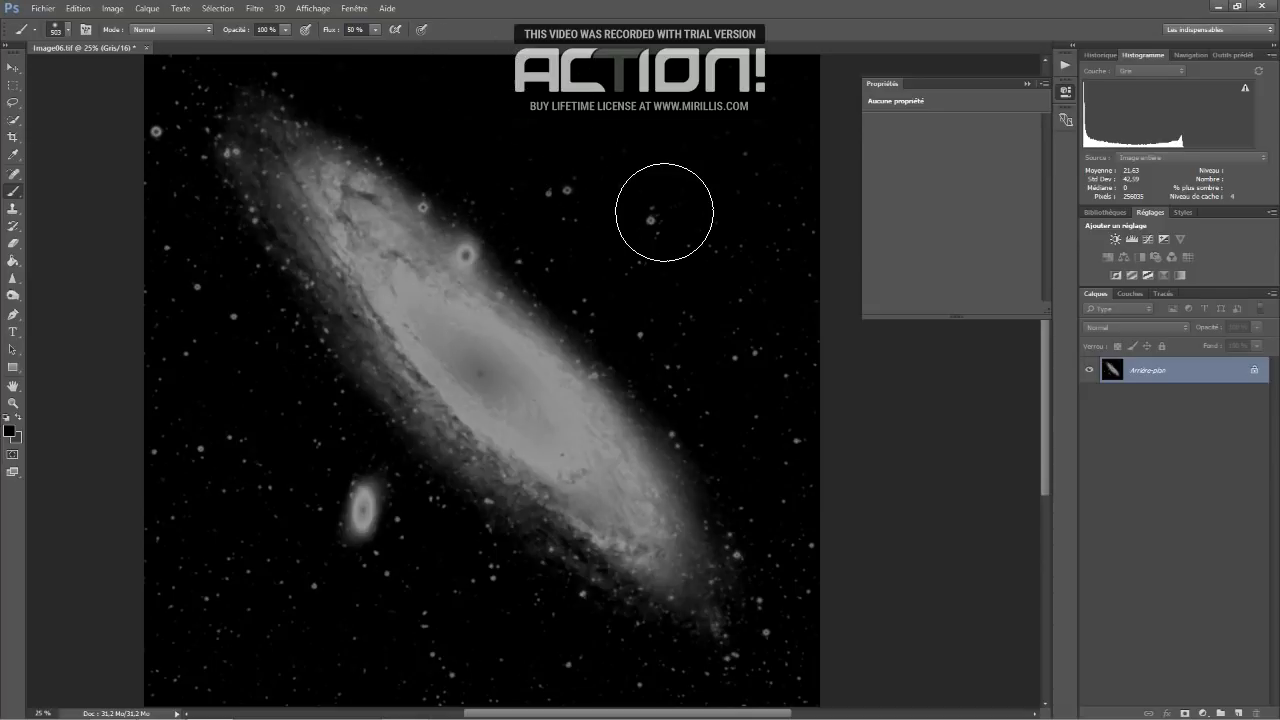
Paint black over the background stars on both sides of M31, keeping the galaxy and its small elongated companion.
mouse_move(786, 176)
left_mouse_down()
mouse_move(495, 199)
mouse_move(692, 395)
mouse_move(558, 245)
mouse_move(809, 425)
mouse_move(738, 296)
mouse_move(664, 258)
mouse_move(888, 538)
mouse_move(809, 134)
mouse_move(870, 437)
mouse_move(706, 368)
mouse_move(700, 408)
mouse_move(716, 455)
mouse_move(688, 394)
mouse_move(776, 598)
mouse_move(771, 479)
mouse_move(826, 622)
mouse_move(809, 491)
mouse_move(816, 637)
mouse_move(762, 528)
mouse_move(786, 684)
mouse_move(790, 695)
mouse_move(809, 622)
mouse_move(814, 701)
mouse_move(767, 687)
mouse_move(784, 679)
mouse_move(681, 714)
mouse_move(775, 679)
mouse_move(678, 705)
mouse_move(649, 680)
mouse_move(683, 682)
mouse_move(598, 638)
mouse_move(586, 670)
mouse_move(486, 691)
mouse_move(387, 684)
mouse_move(438, 681)
mouse_move(458, 626)
mouse_move(490, 592)
mouse_move(511, 617)
mouse_move(420, 670)
mouse_move(514, 683)
mouse_move(518, 626)
mouse_move(591, 641)
mouse_move(476, 598)
mouse_move(504, 600)
mouse_move(495, 572)
mouse_move(531, 606)
mouse_move(394, 626)
mouse_move(263, 705)
mouse_move(628, 684)
mouse_move(634, 674)
mouse_move(557, 600)
mouse_move(660, 666)
left_mouse_up()
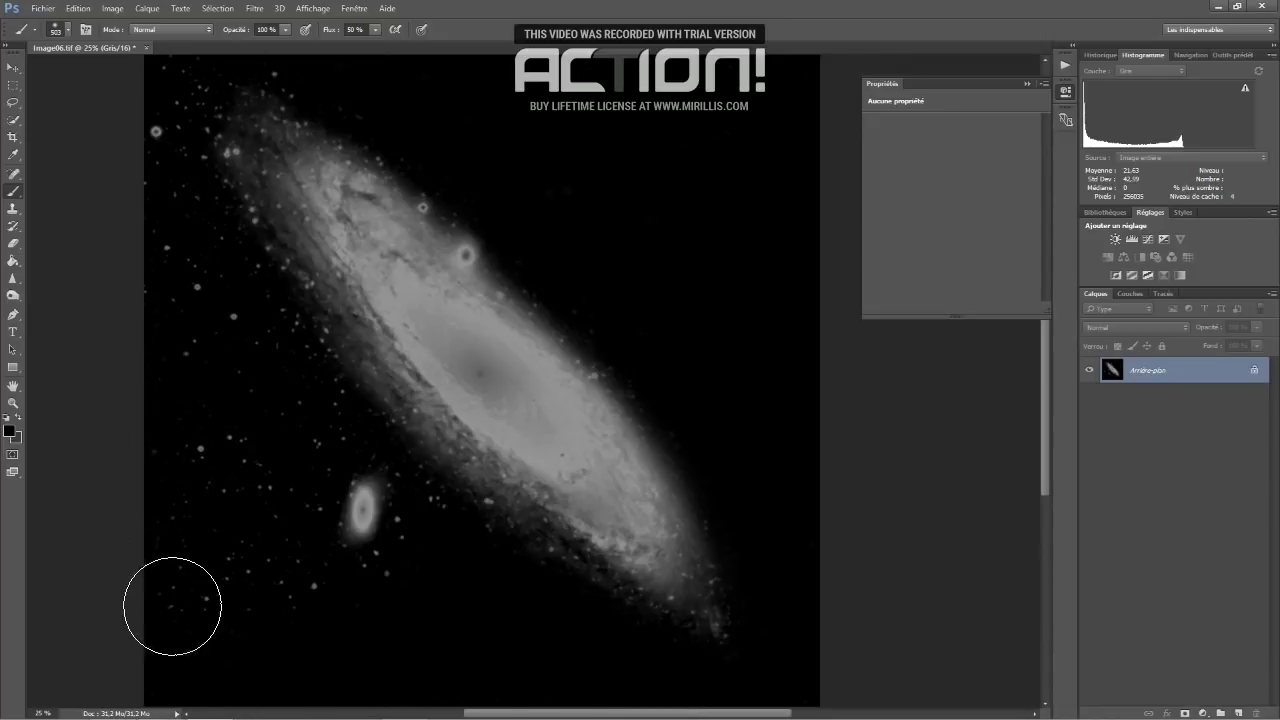
mouse_move(166, 229)
left_mouse_down()
mouse_move(194, 148)
mouse_move(182, 254)
mouse_move(190, 17)
mouse_move(184, 206)
mouse_move(206, 466)
mouse_move(182, 177)
mouse_move(216, 446)
mouse_move(234, 482)
mouse_move(236, 662)
mouse_move(195, 250)
mouse_move(258, 446)
mouse_move(256, 432)
mouse_move(220, 300)
mouse_move(252, 518)
mouse_move(306, 660)
mouse_move(284, 476)
mouse_move(308, 579)
mouse_move(334, 622)
mouse_move(398, 590)
mouse_move(379, 620)
mouse_move(342, 612)
mouse_move(298, 458)
mouse_move(308, 408)
mouse_move(276, 350)
left_mouse_up()
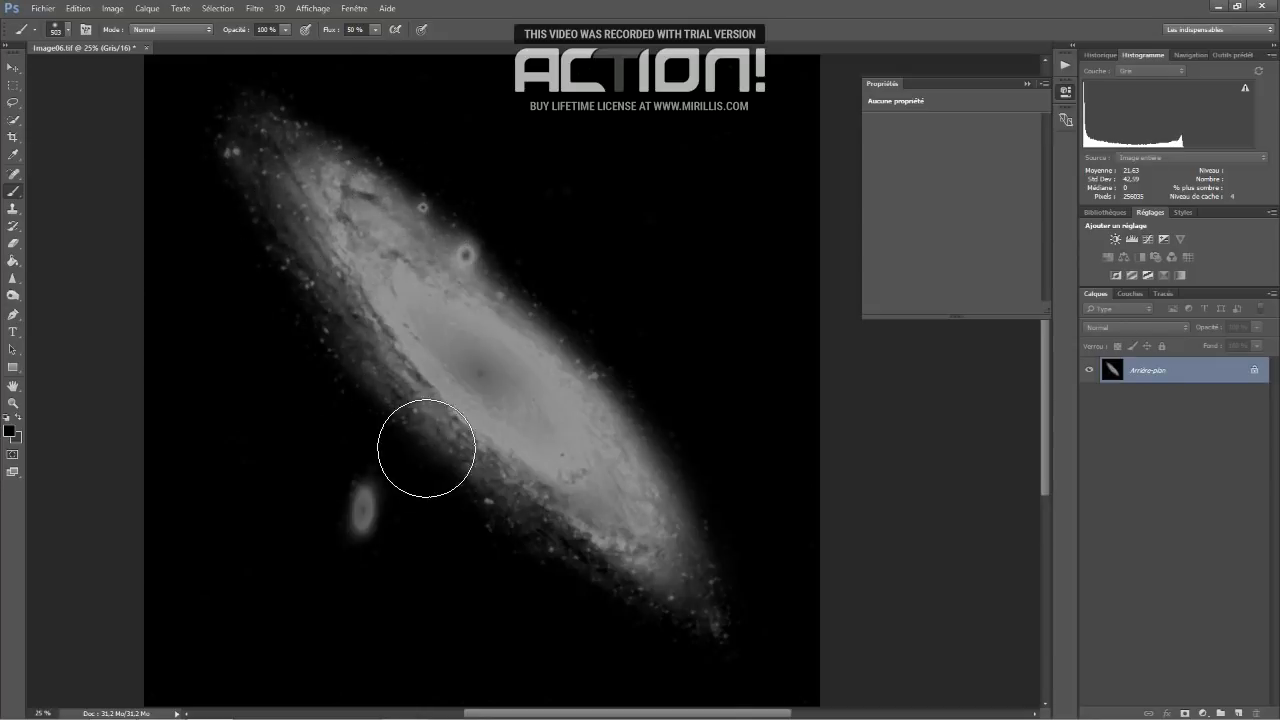
Paint out the remaining stars along M31's edges with a 62 px brush and save Image06.tif.
right_click(482, 590)
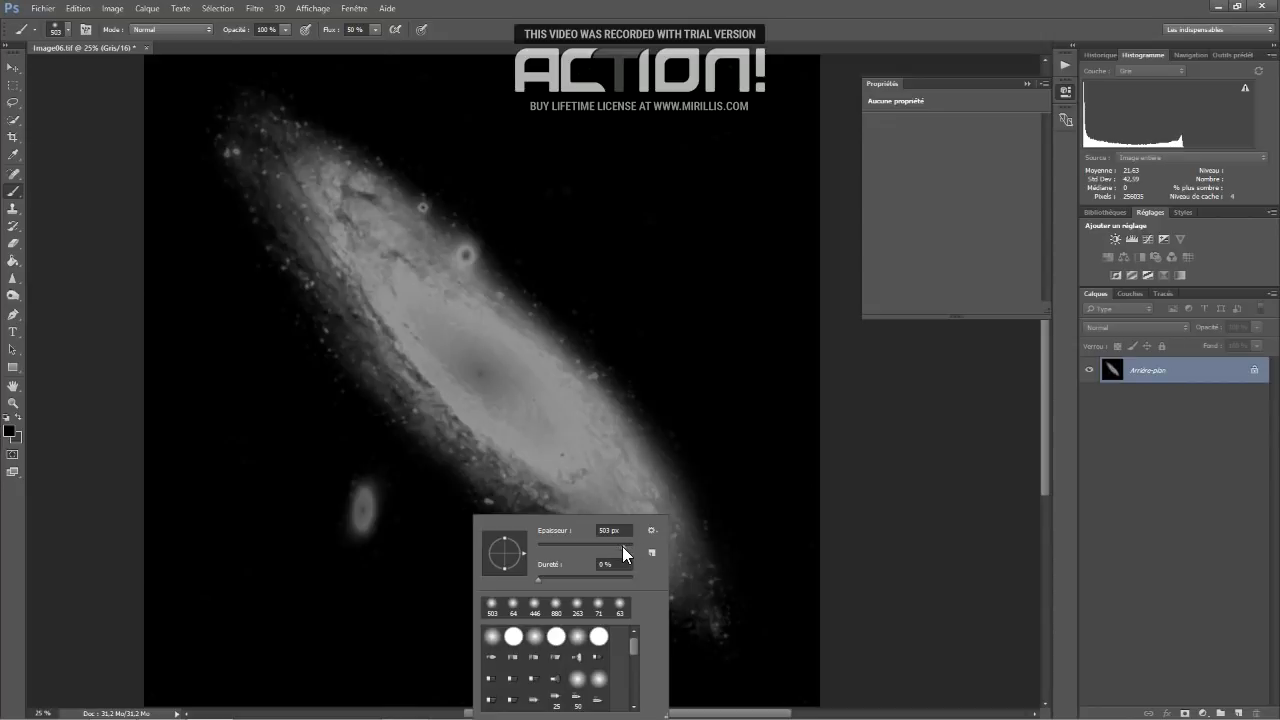
left_click_drag(595, 548, 566, 546)
key("Return")
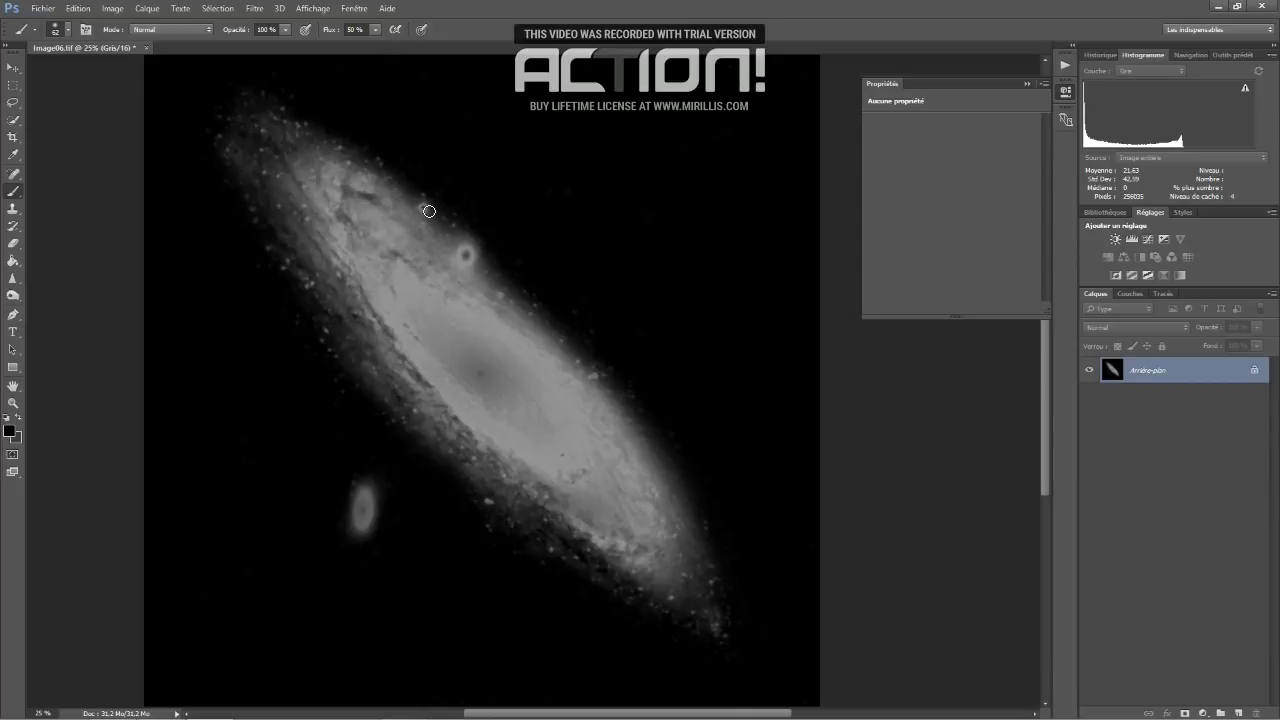
left_click_drag(427, 209, 420, 206)
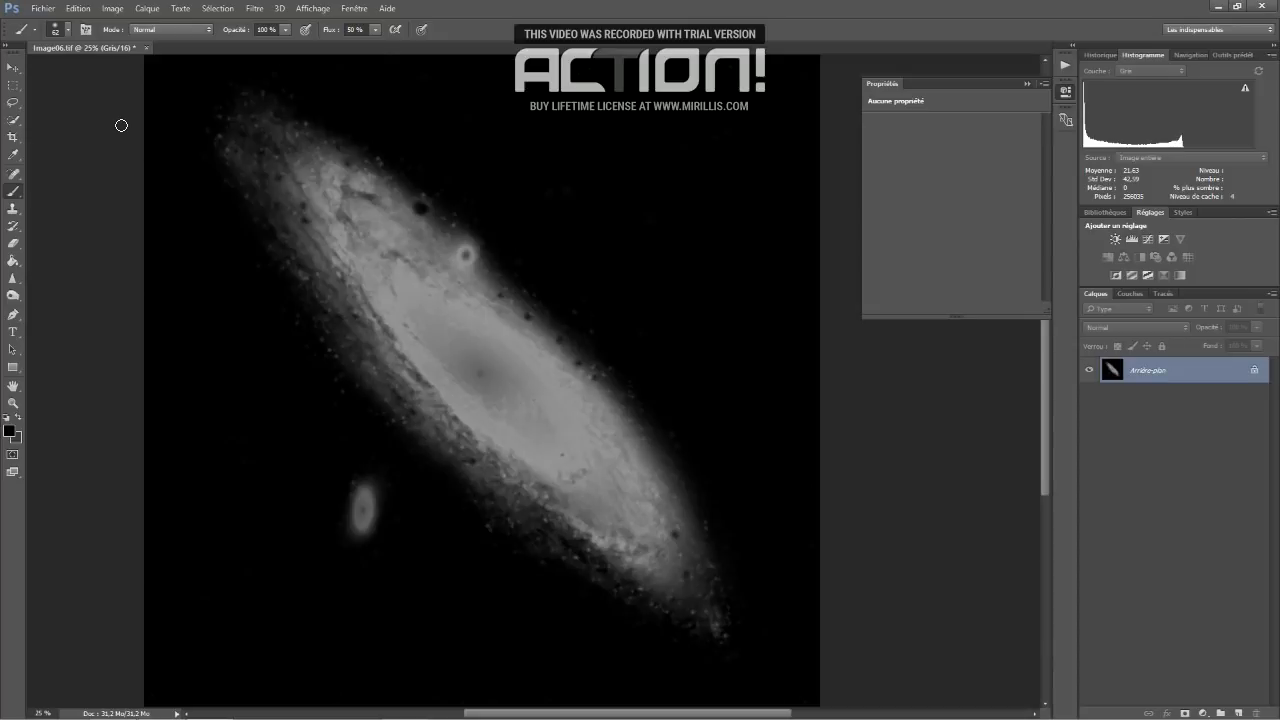
left_click(45, 9)
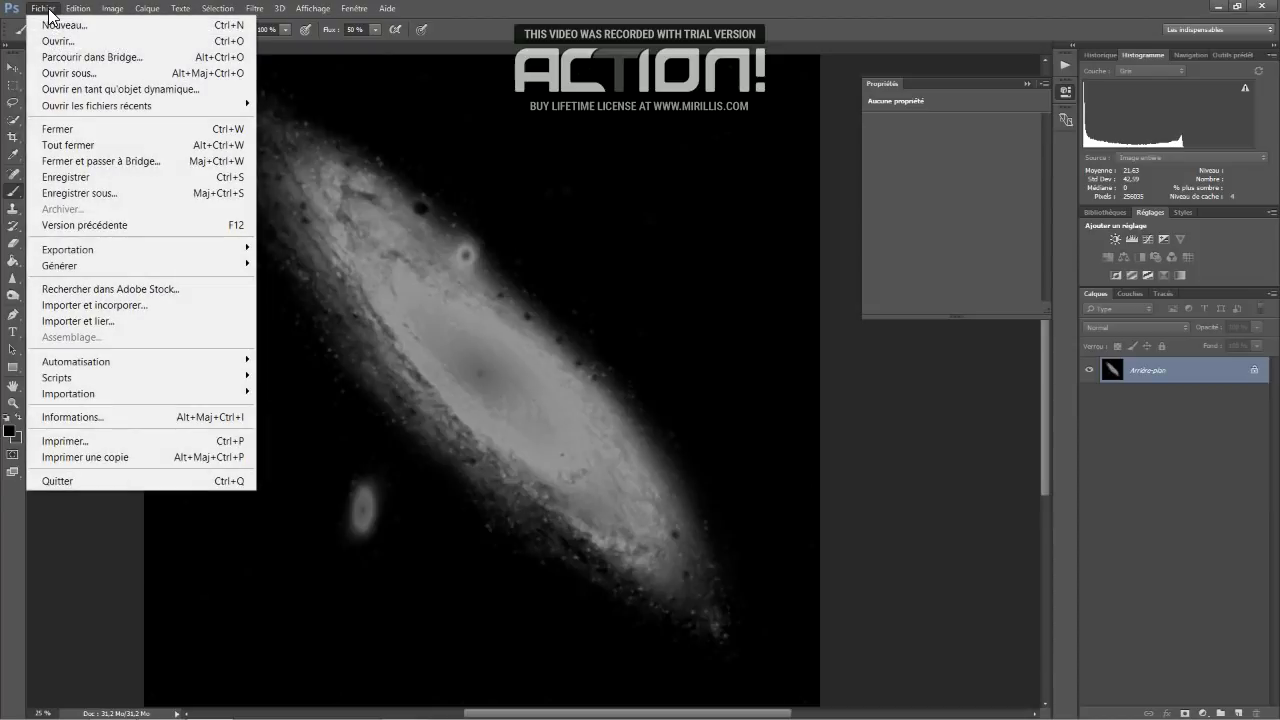
left_click(86, 178)
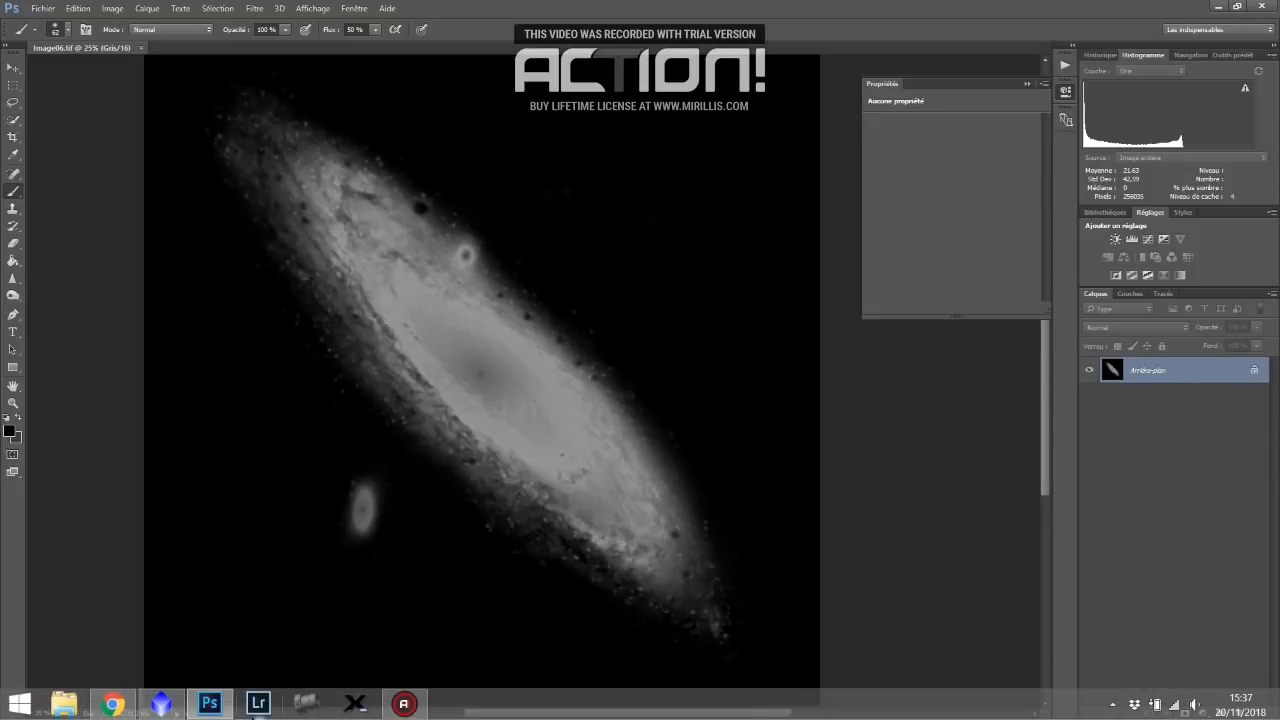
Switch to PixInsight and close the Ldrz_DBE_clone and unretouched Image06 windows, discarding their unsaved data.
left_click(160, 706)
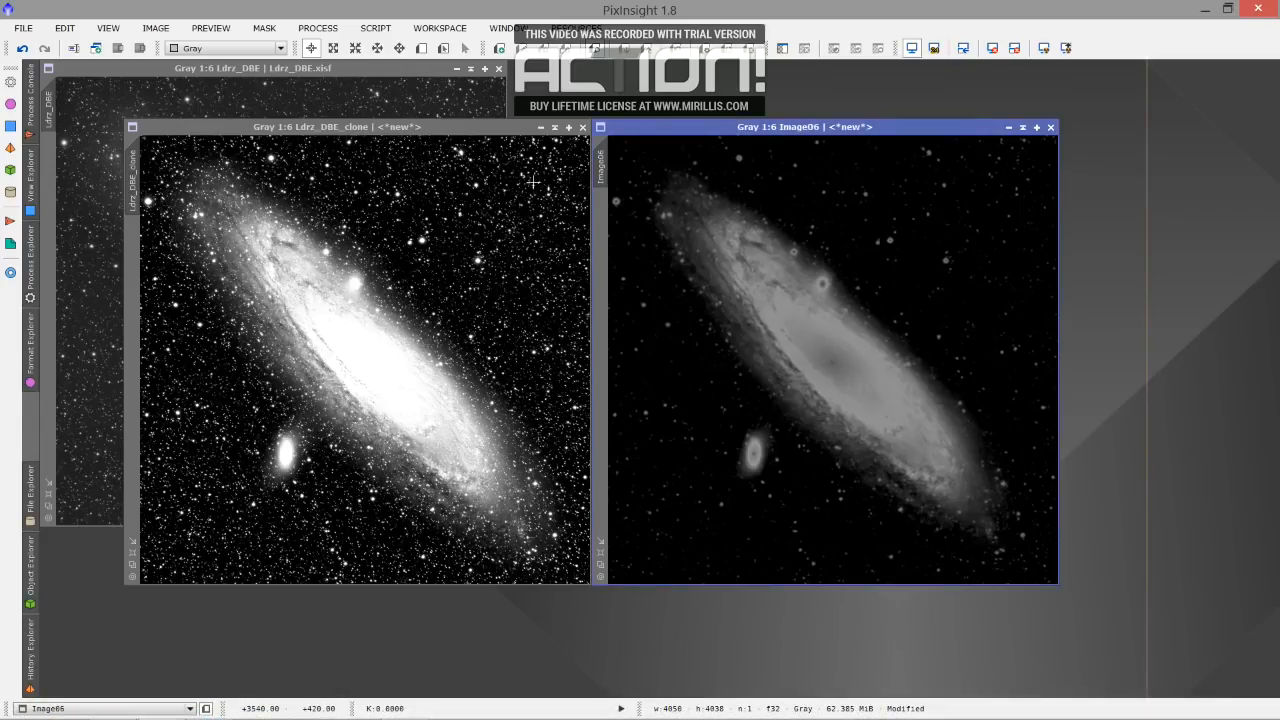
left_click(584, 128)
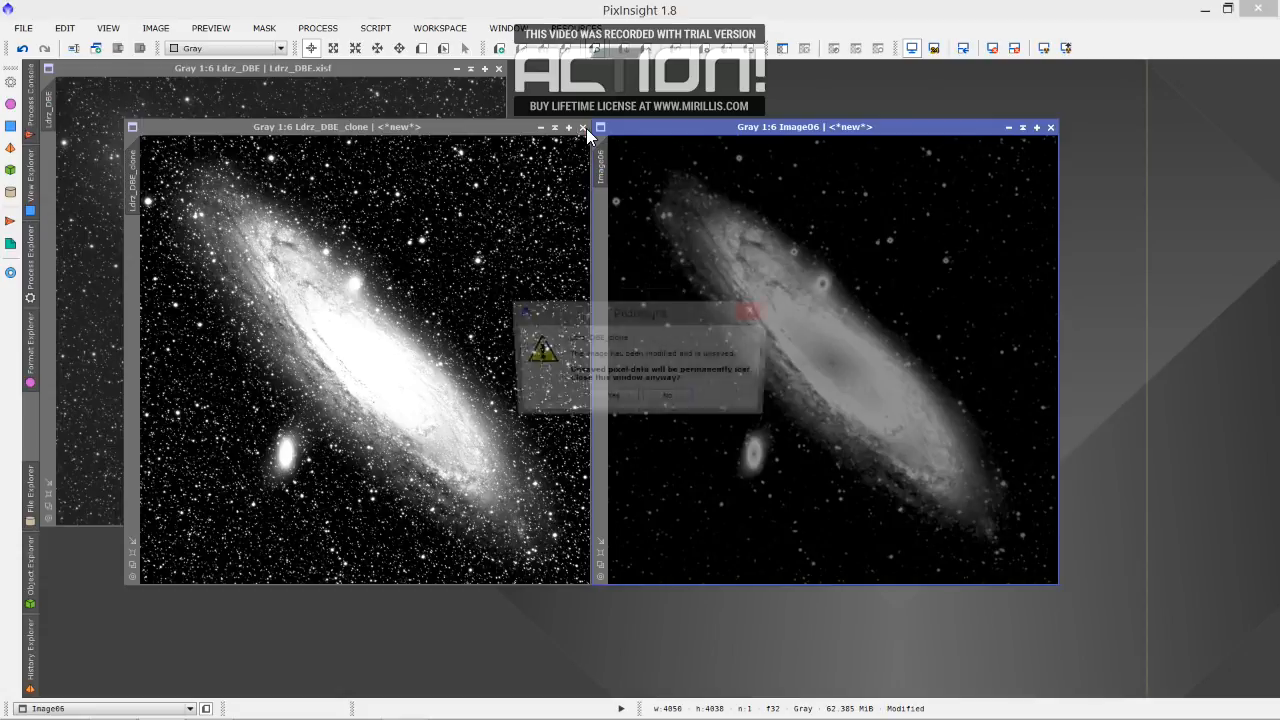
left_click(609, 399)
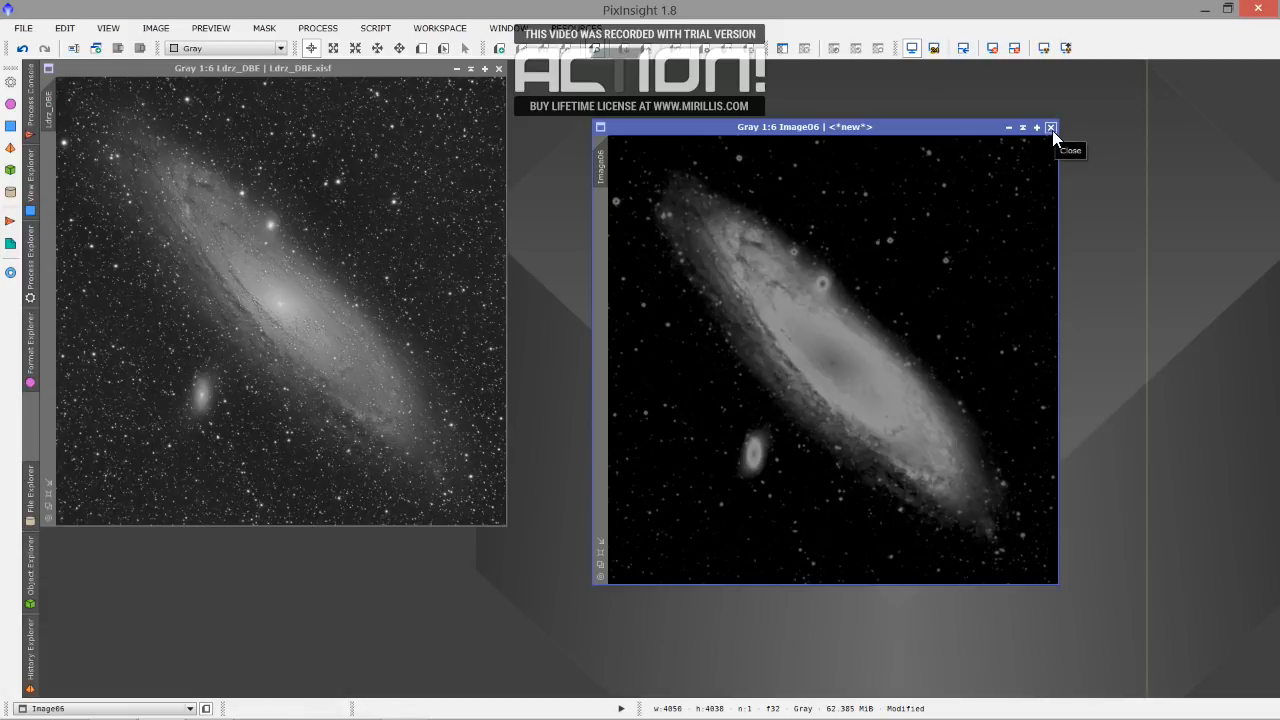
left_click(1051, 128)
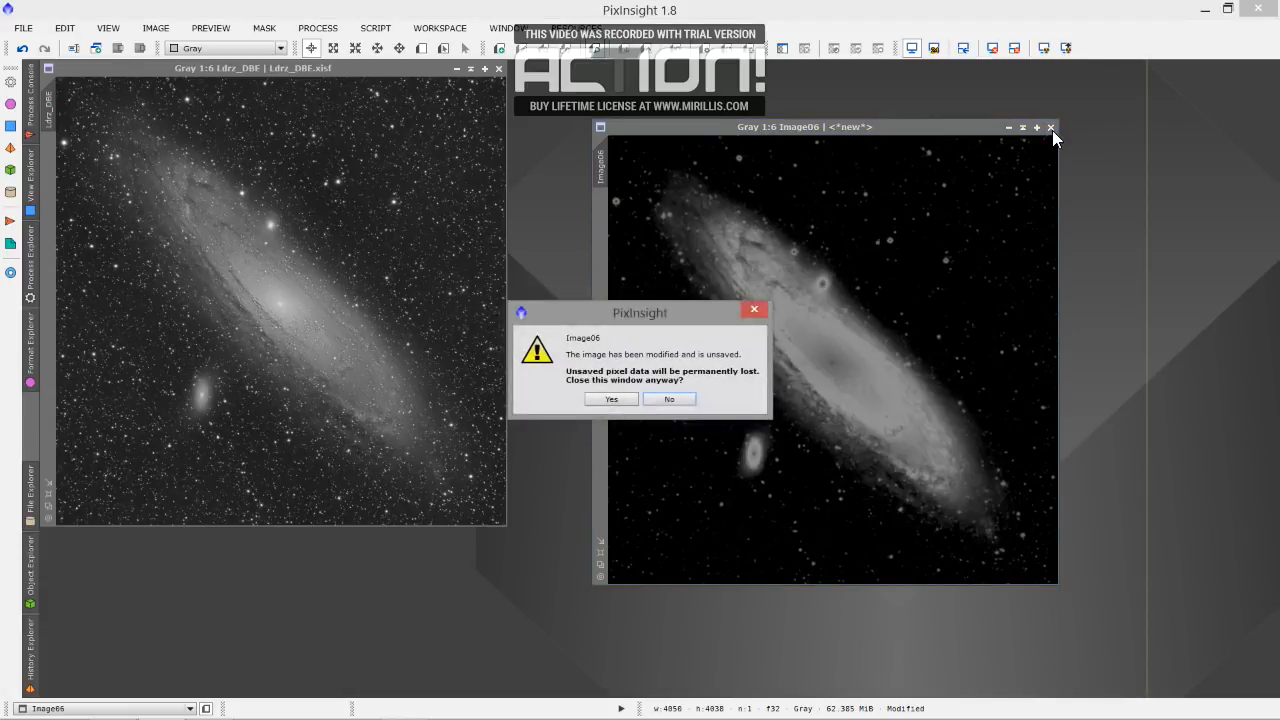
left_click(611, 399)
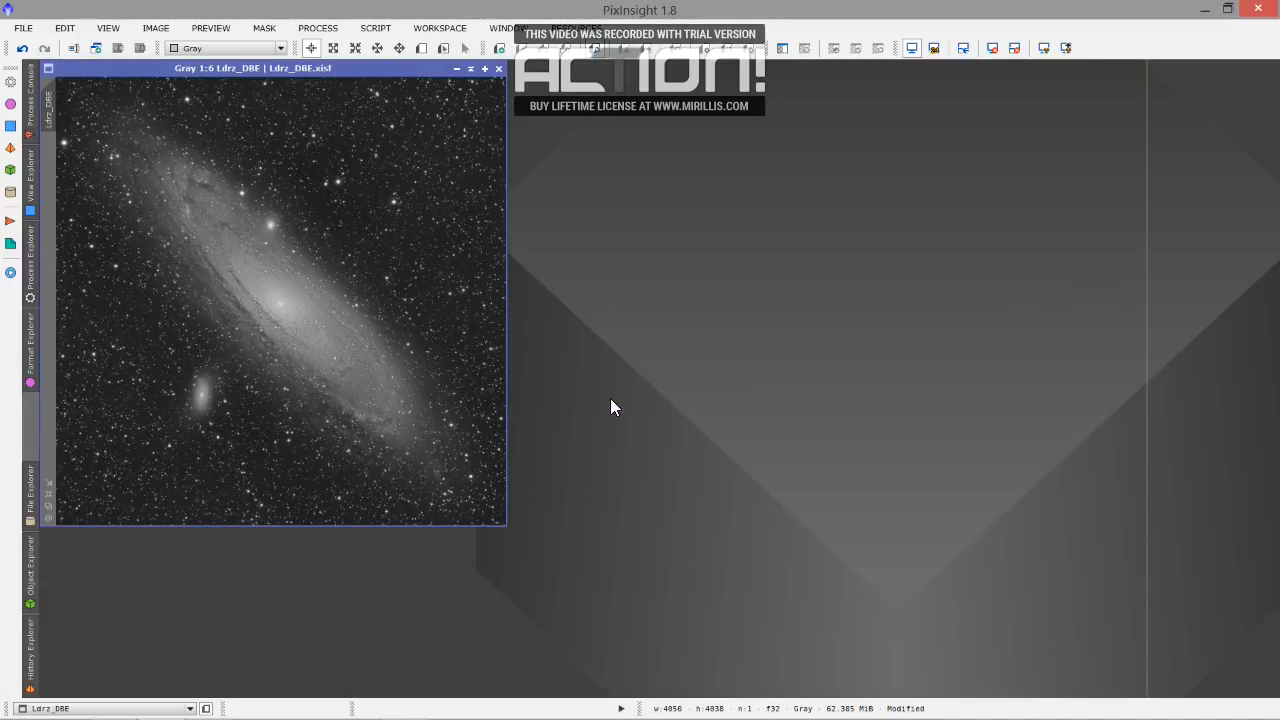
Open the retouched Image06.tif from the desktop, place it beside Ldrz_DBE, and inspect the galaxy core.
key("ctrl+o")
scroll(403, 285, "down", 5)
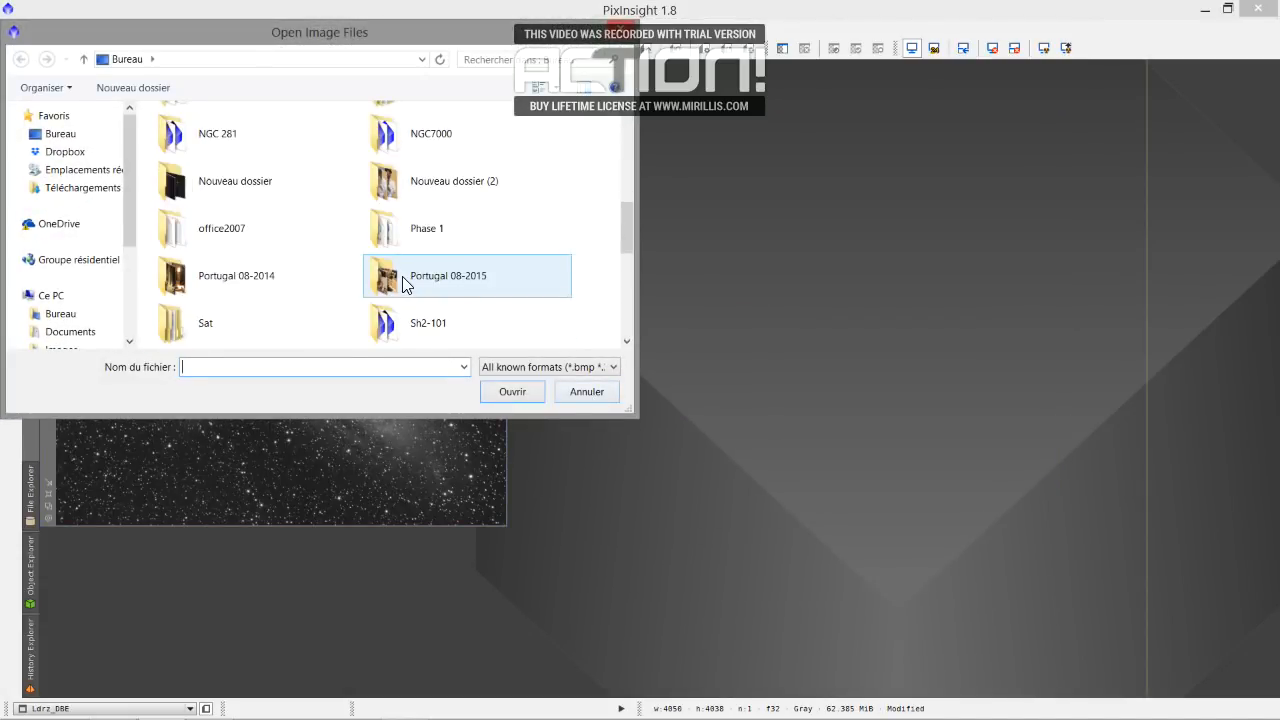
scroll(403, 285, "down", 3)
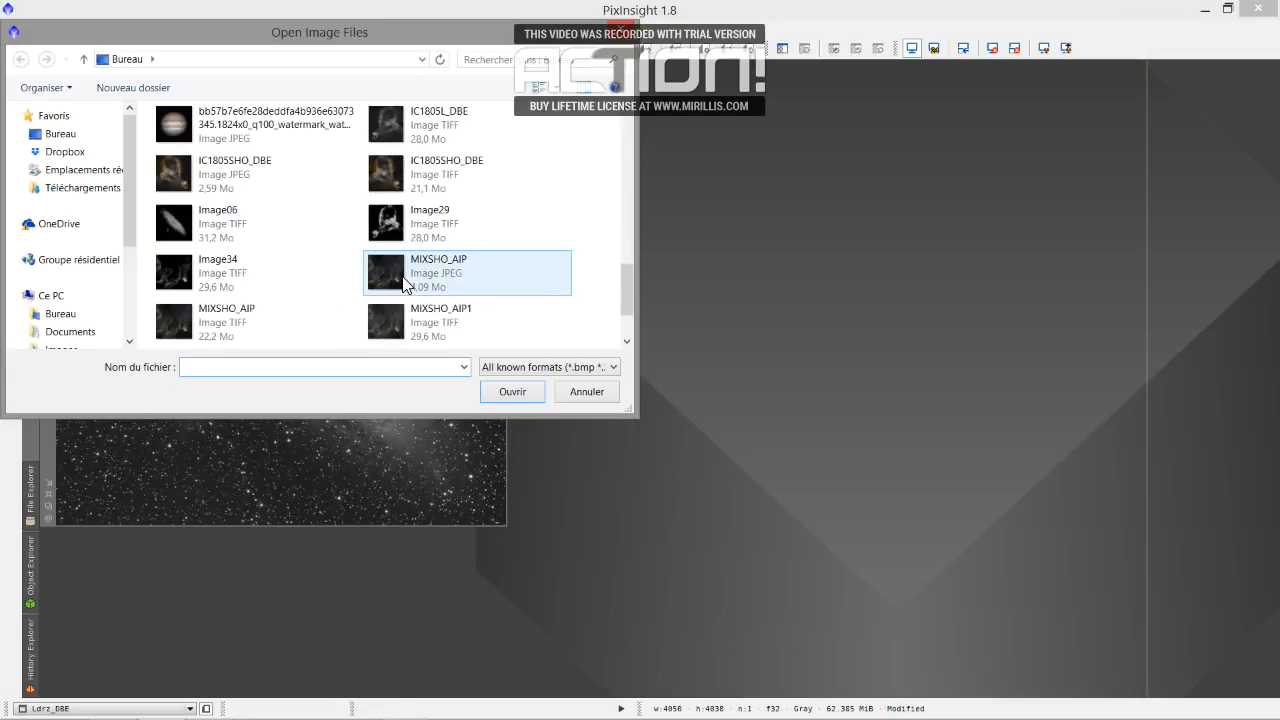
double_click(217, 238)
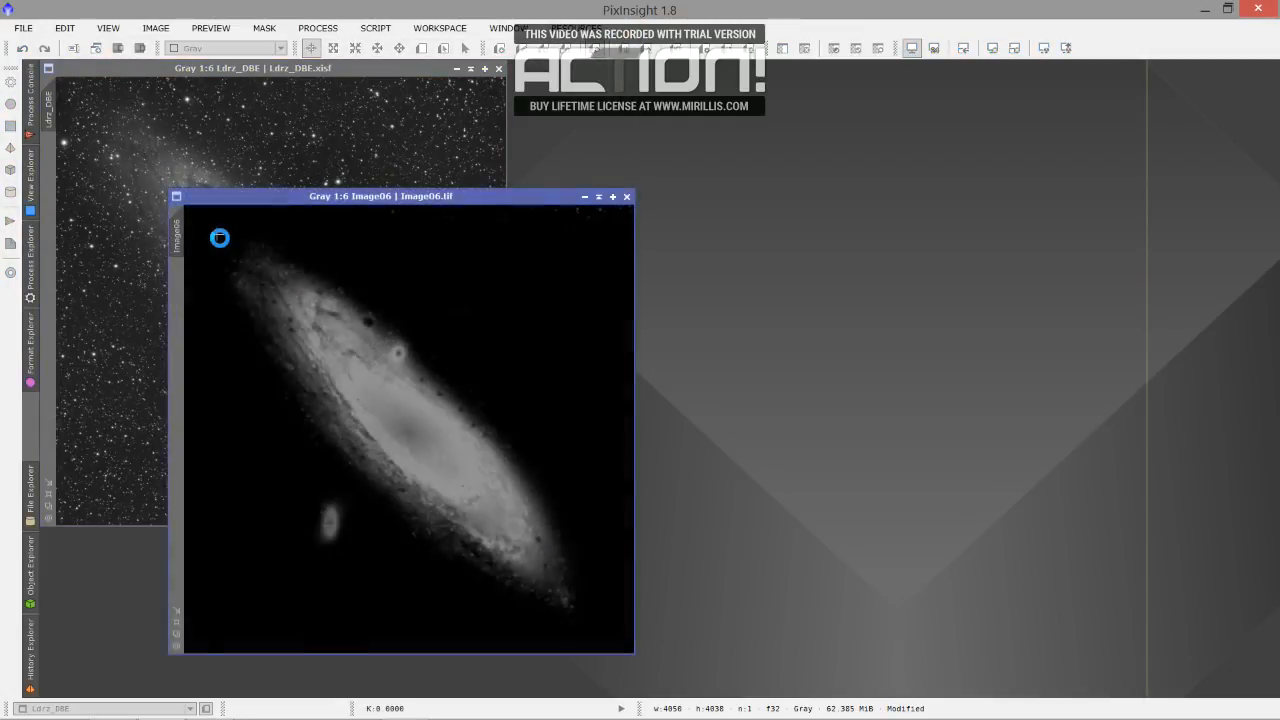
left_click_drag(391, 196, 752, 154)
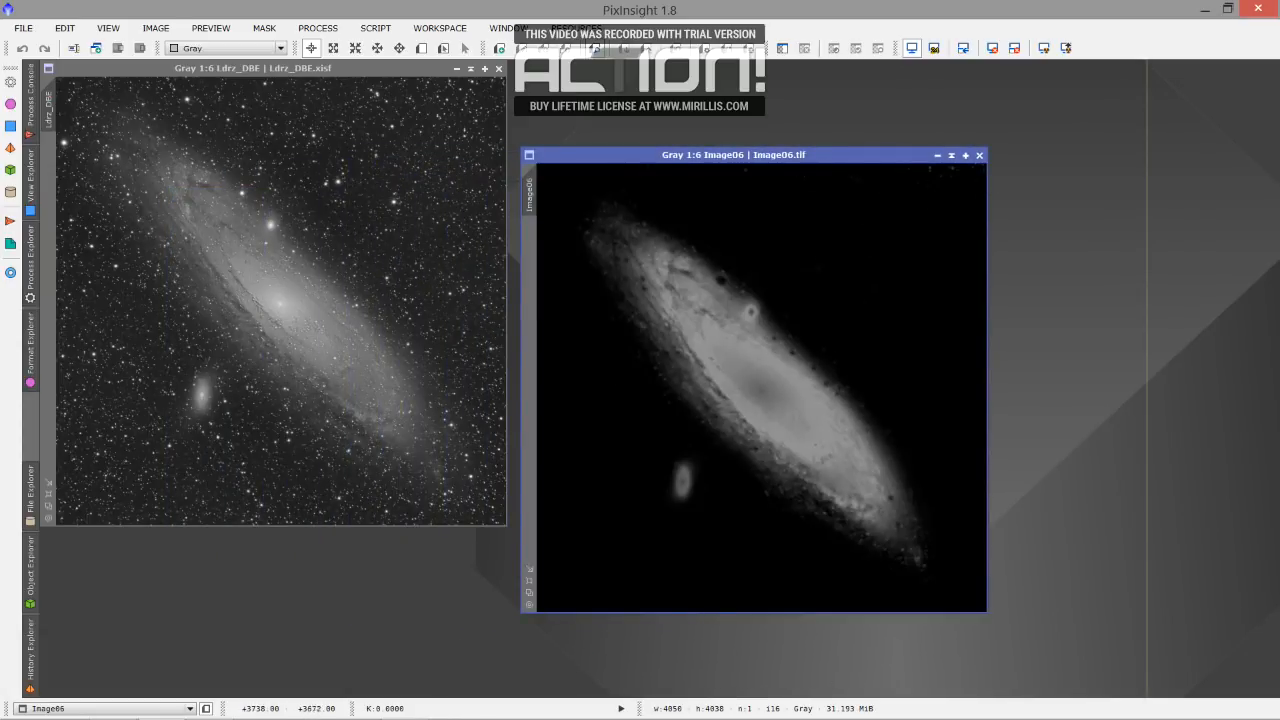
scroll(790, 402, "up", 3)
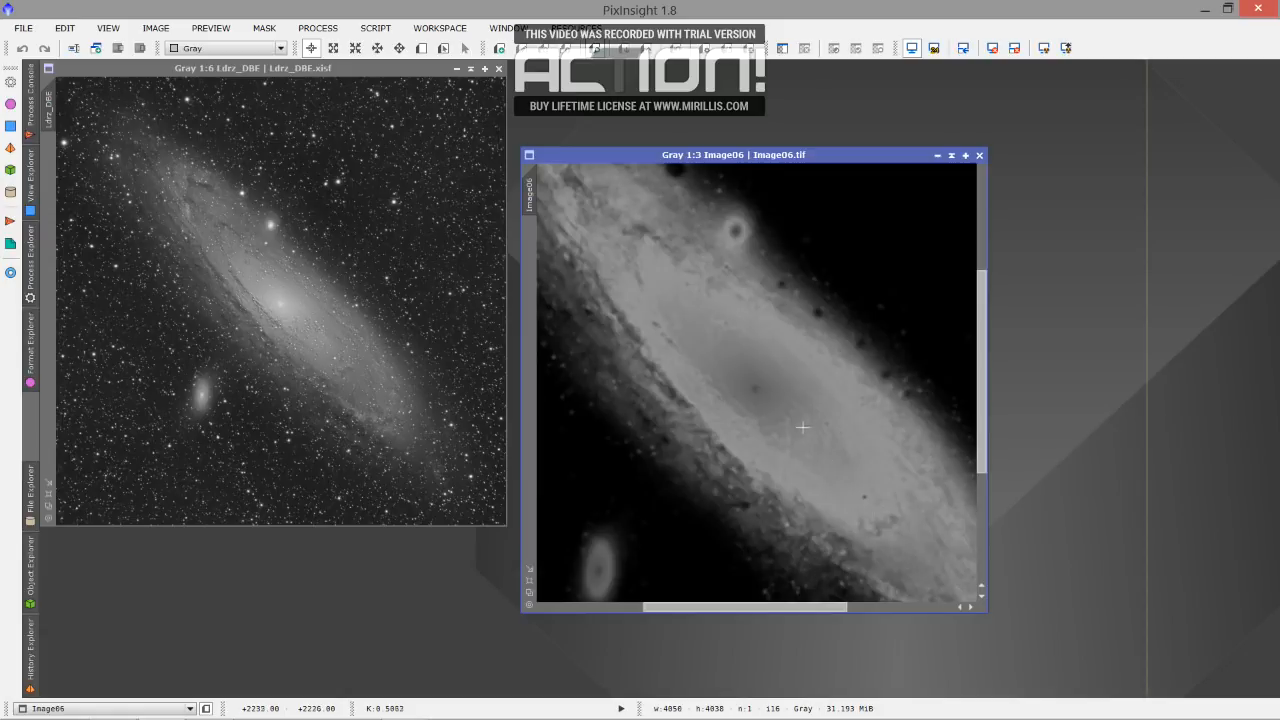
scroll(801, 426, "up", 1)
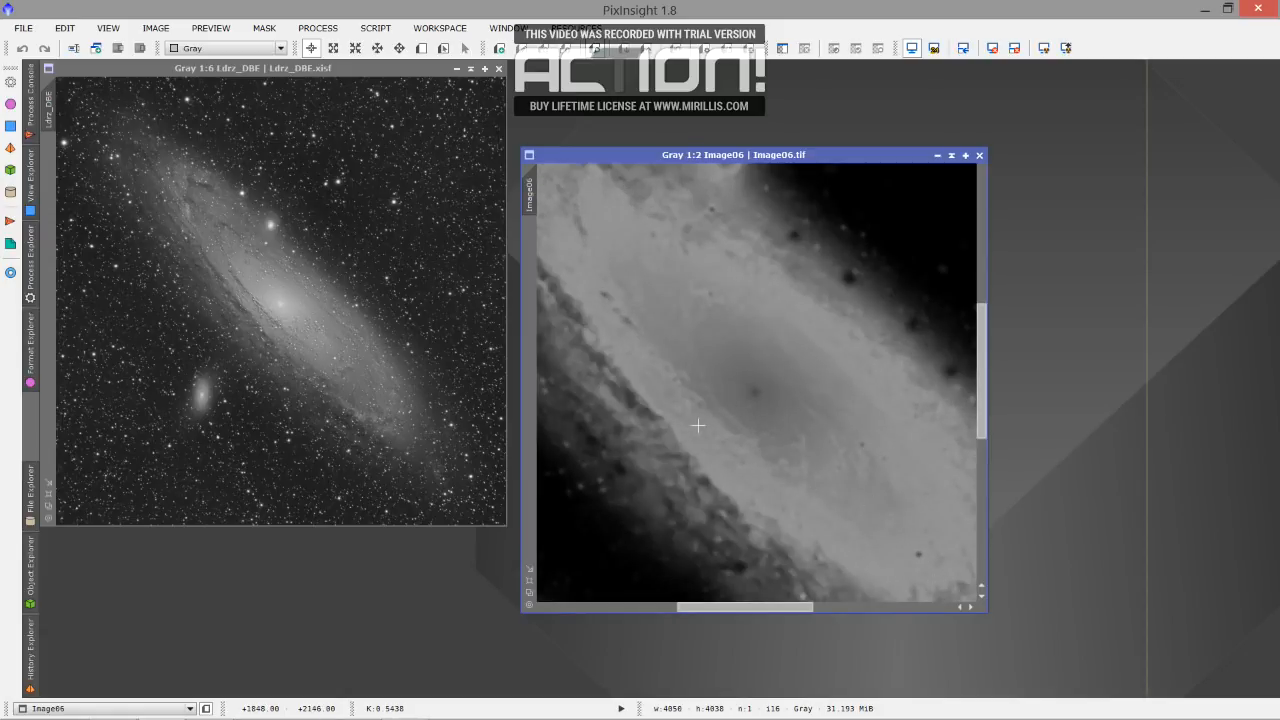
scroll(698, 425, "down", 5)
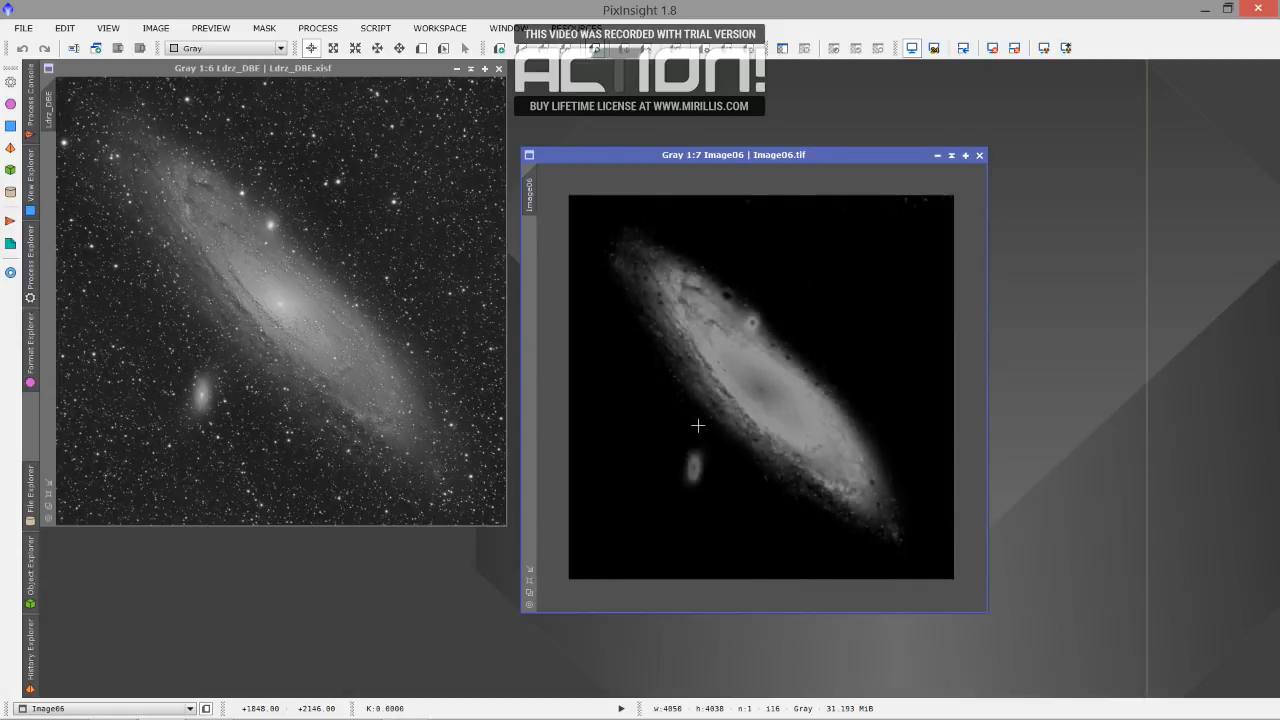
scroll(698, 425, "up", 1)
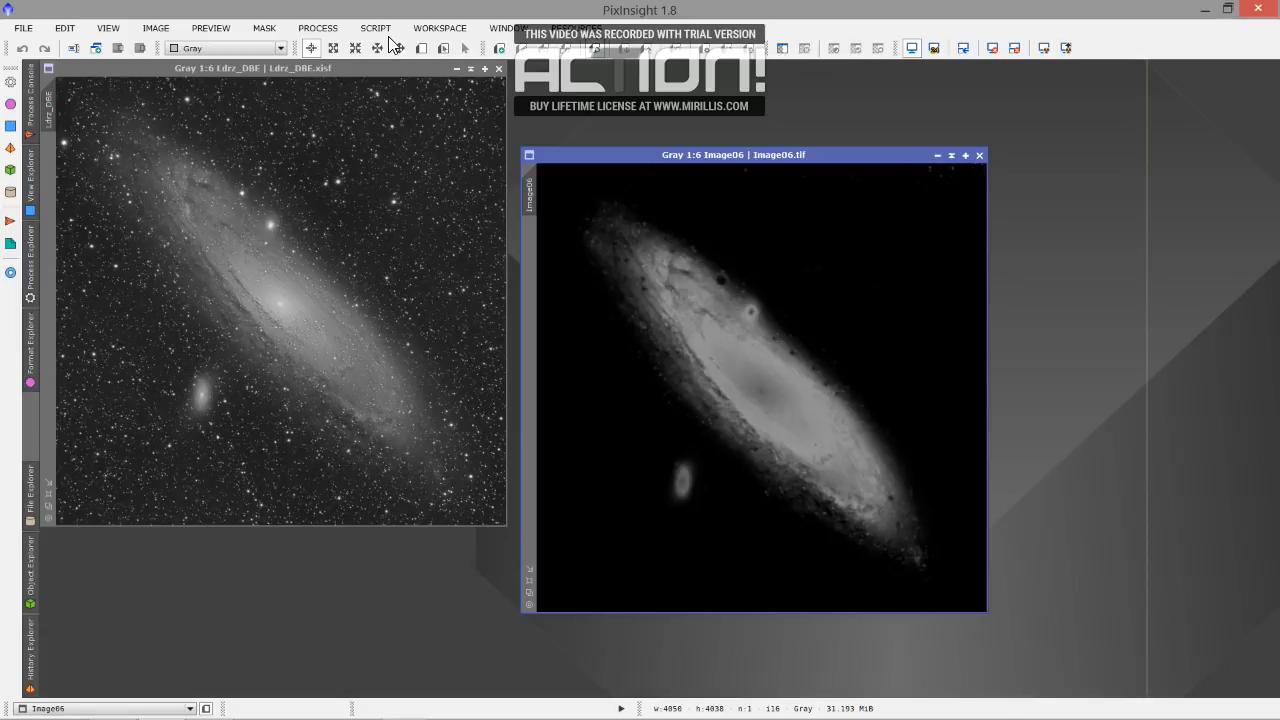
Start CloneStamp with Image06 as the target view and set the brush radius to 20.
left_click(318, 28)
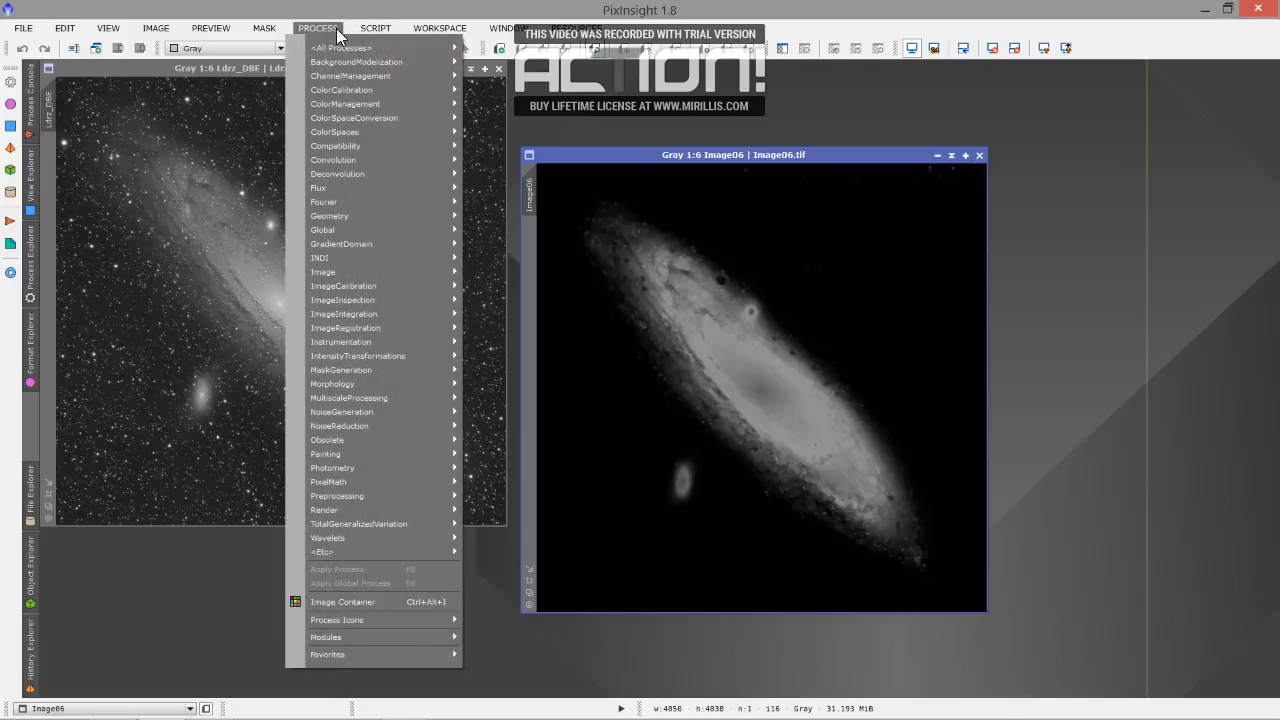
mouse_move(352, 47)
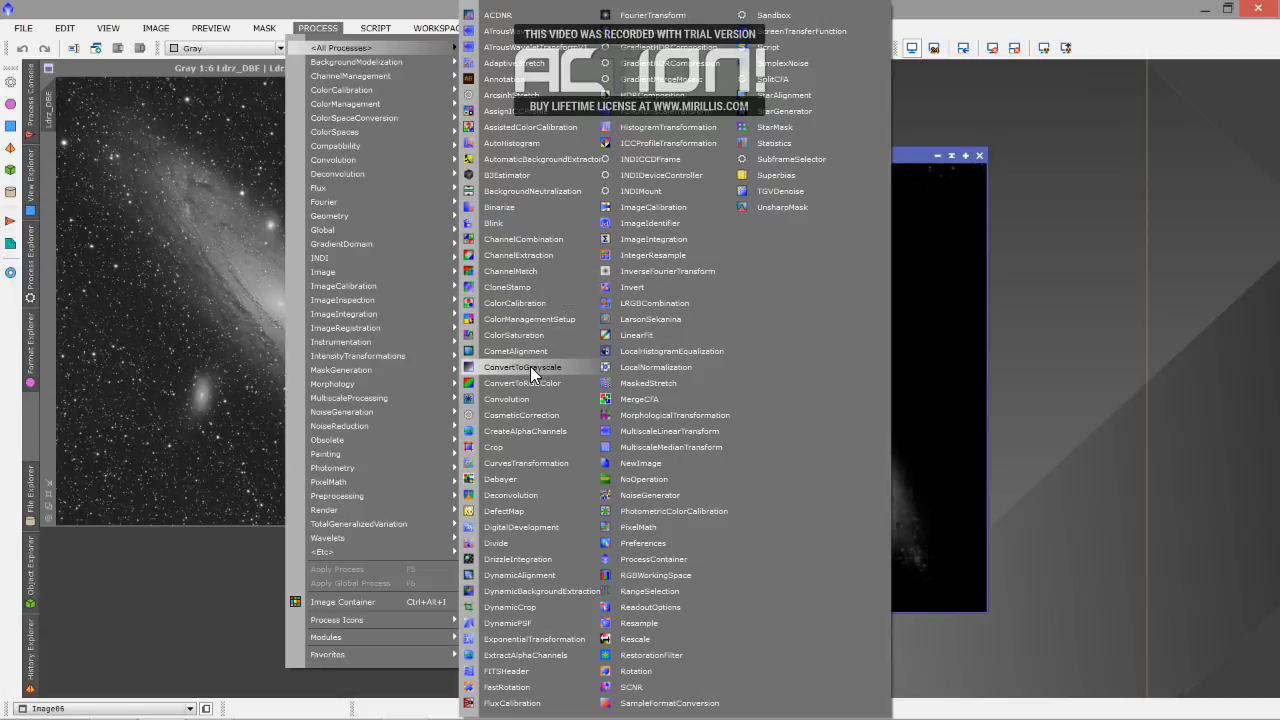
left_click(516, 288)
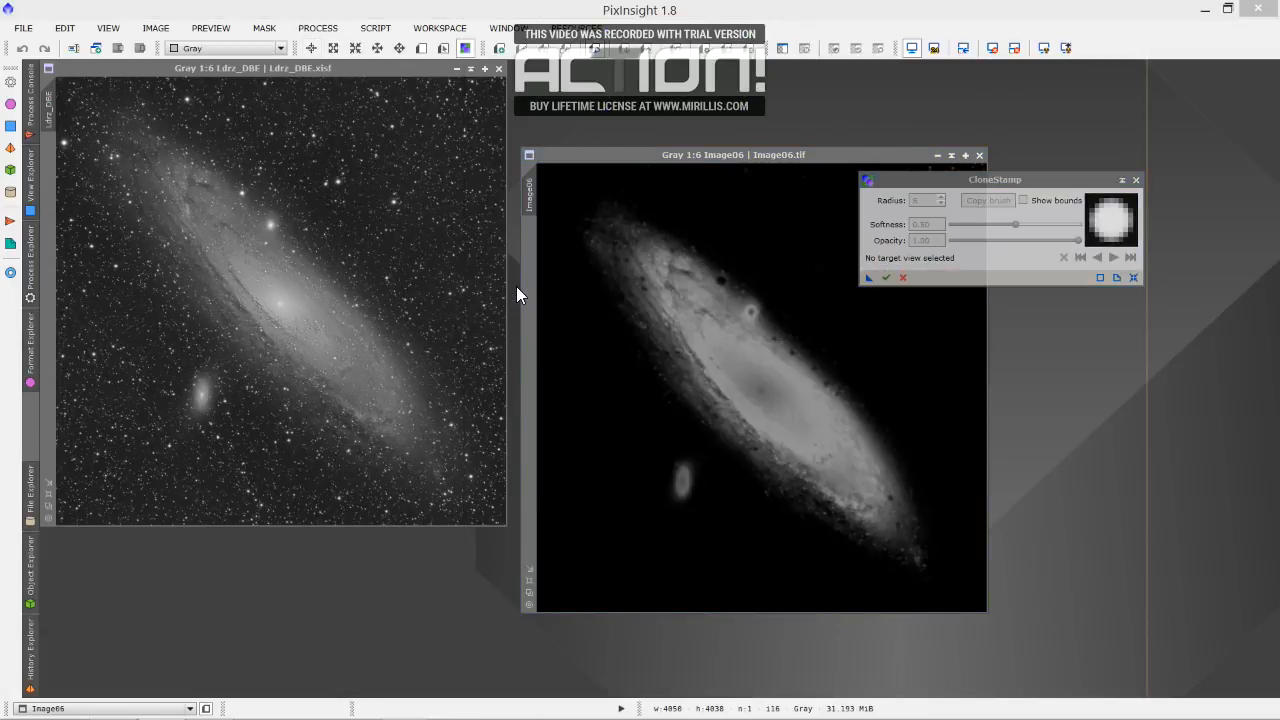
left_click_drag(996, 182, 1130, 192)
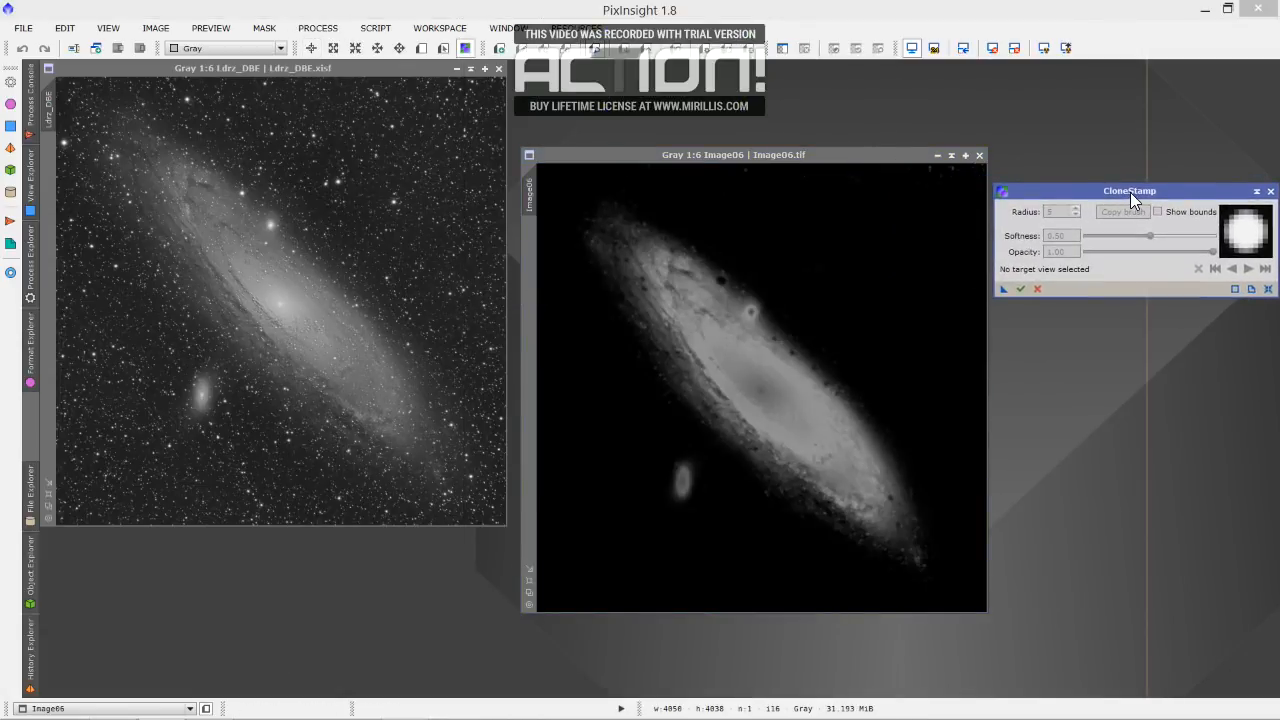
left_click(840, 294)
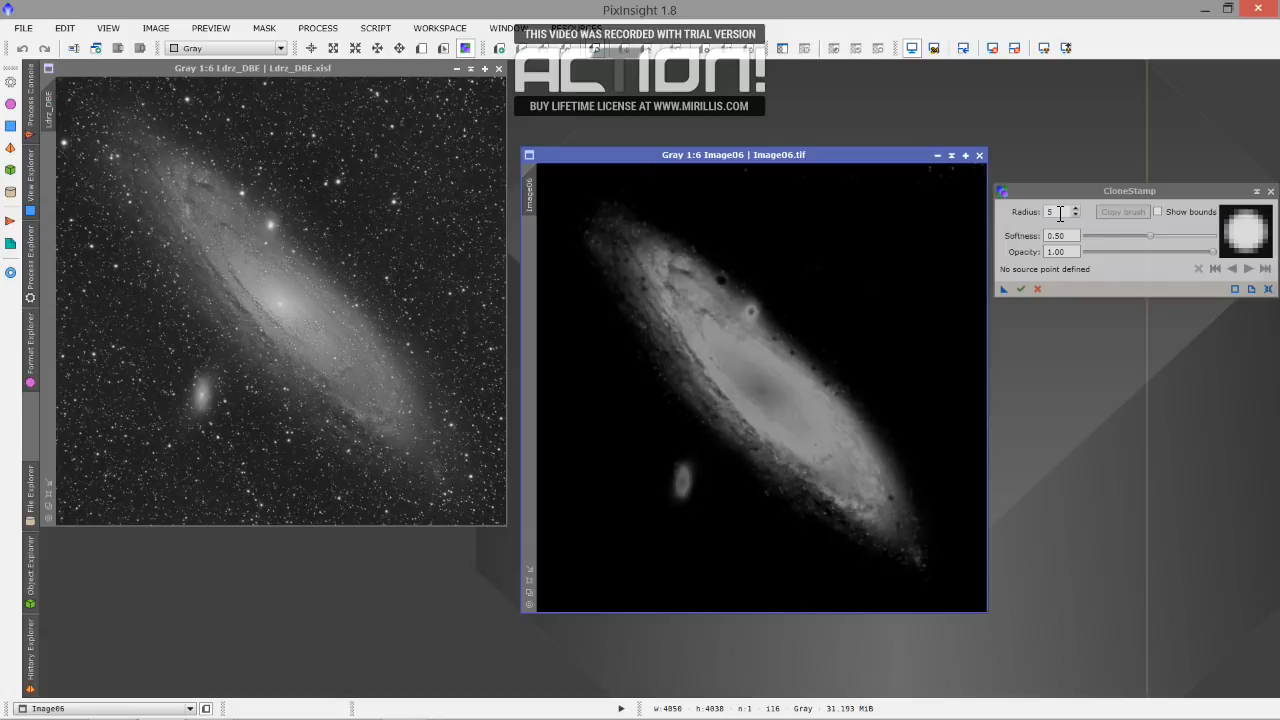
left_click_drag(1060, 213, 1003, 222)
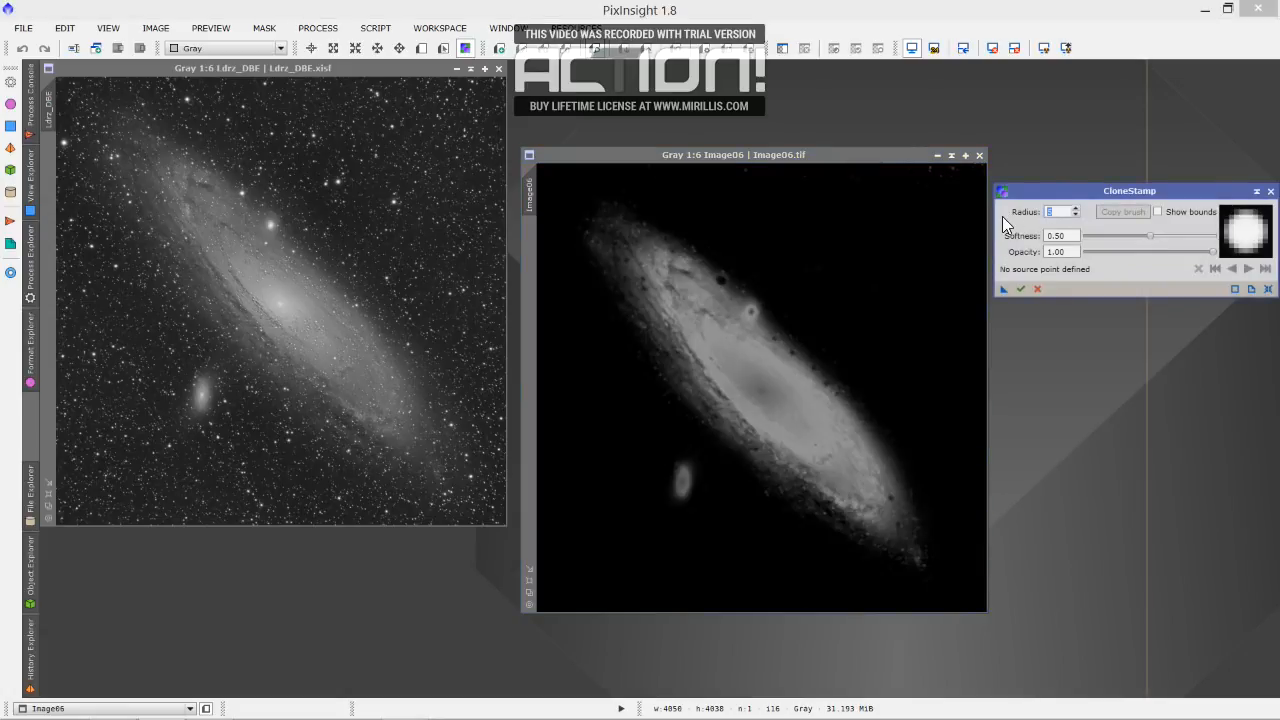
type("20")
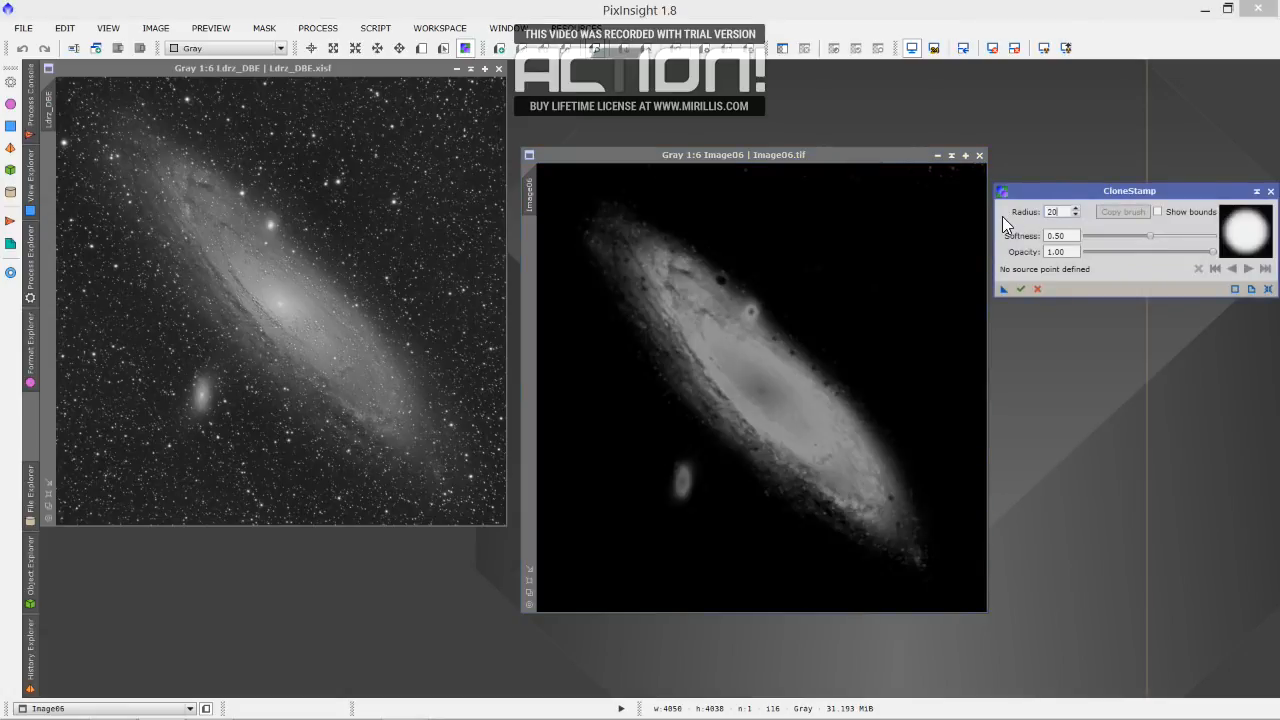
Clone clean black background over the leftover specks along Image06's upper edge, apply the retouching, and close CloneStamp.
left_click(924, 263)
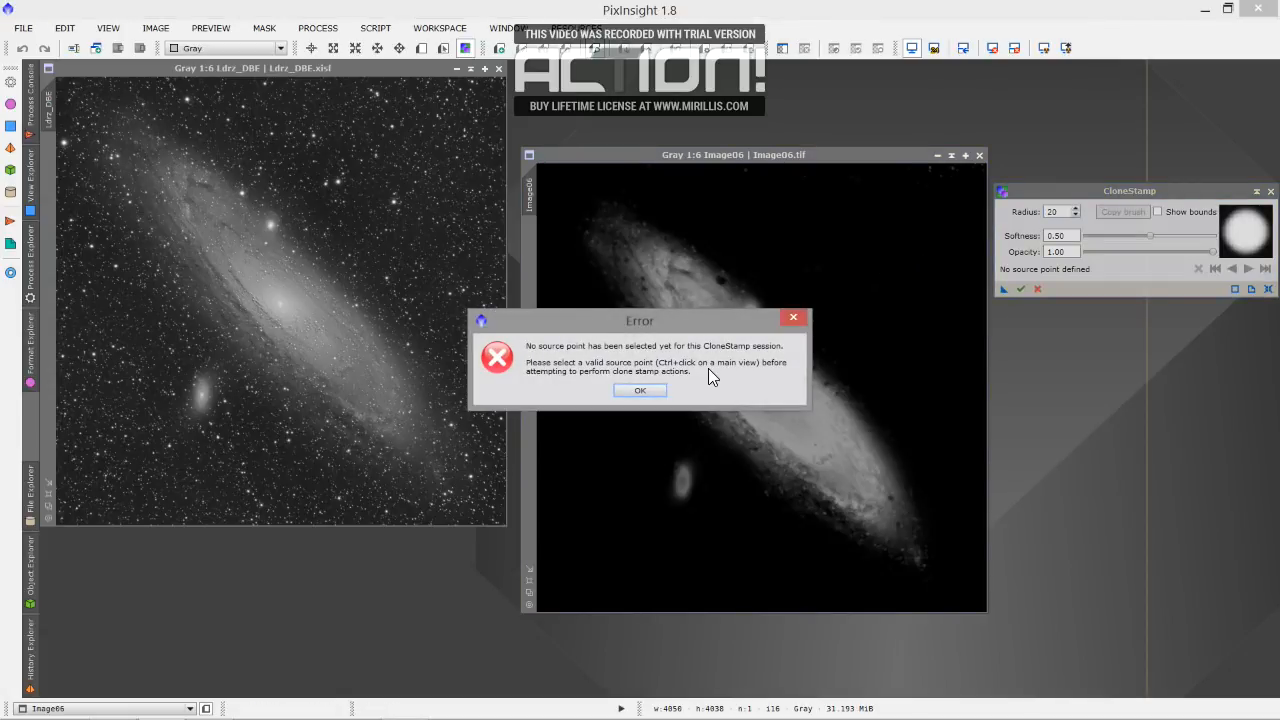
left_click(640, 392)
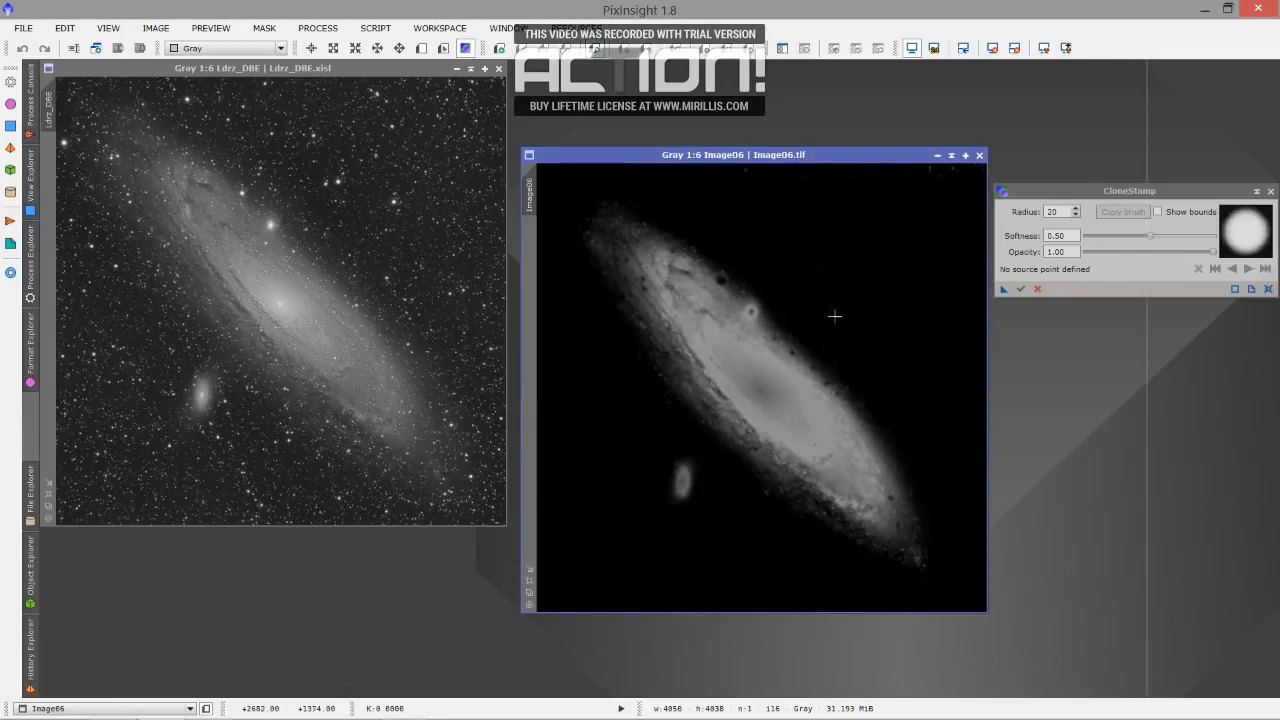
left_click(917, 325, "ctrl")
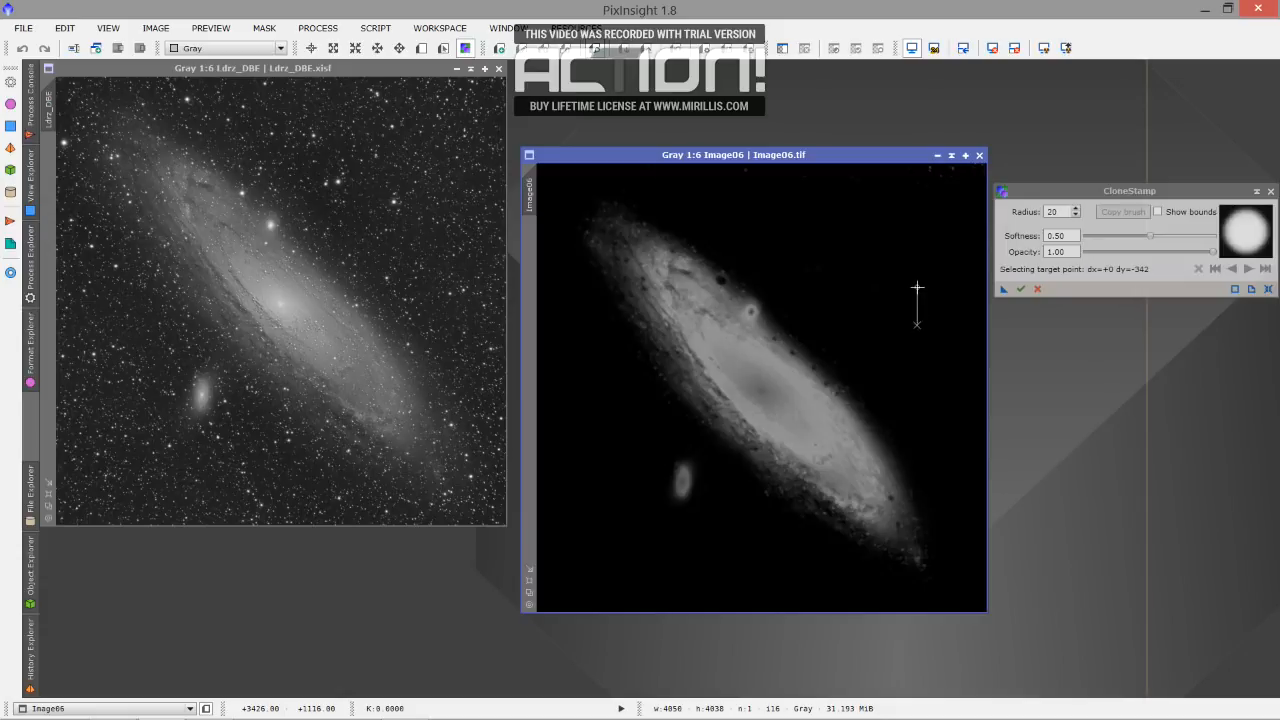
left_click(954, 168)
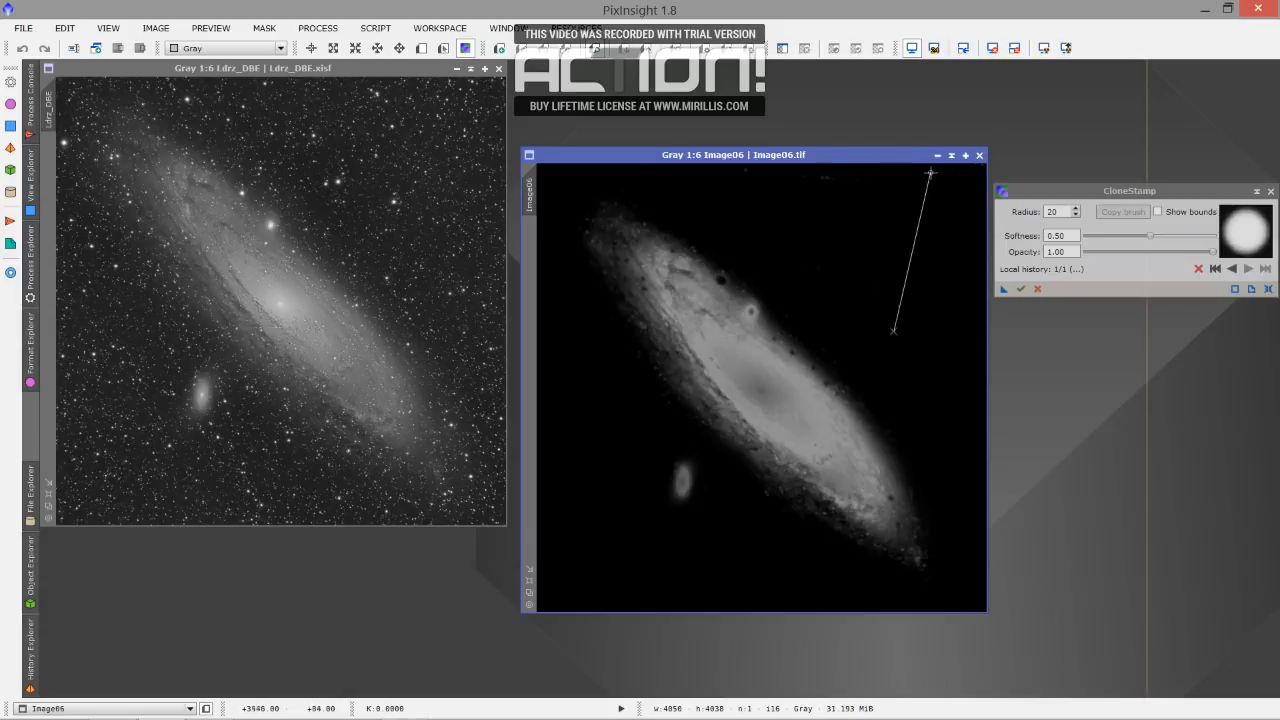
mouse_move(889, 181)
left_mouse_down()
mouse_move(860, 187)
mouse_move(880, 185)
left_mouse_up()
left_click(843, 215, "ctrl")
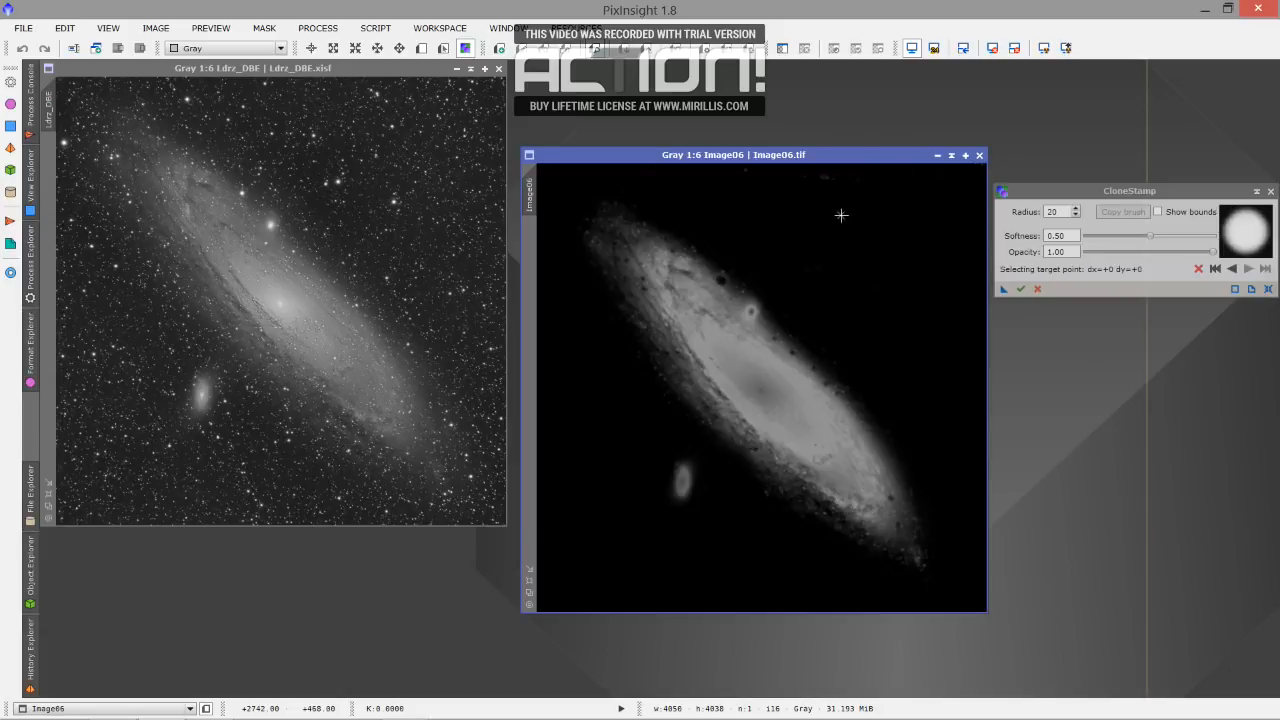
mouse_move(834, 181)
left_mouse_down()
mouse_move(743, 170)
mouse_move(845, 191)
left_mouse_up()
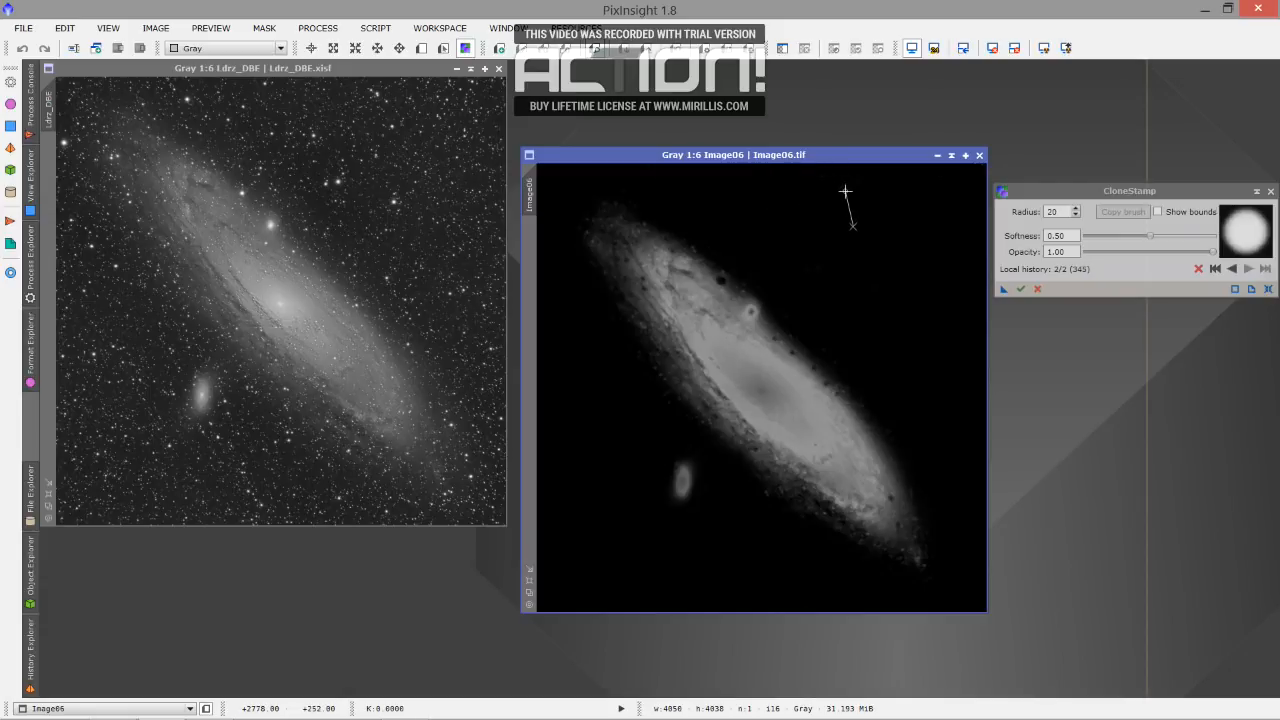
left_click(1020, 287)
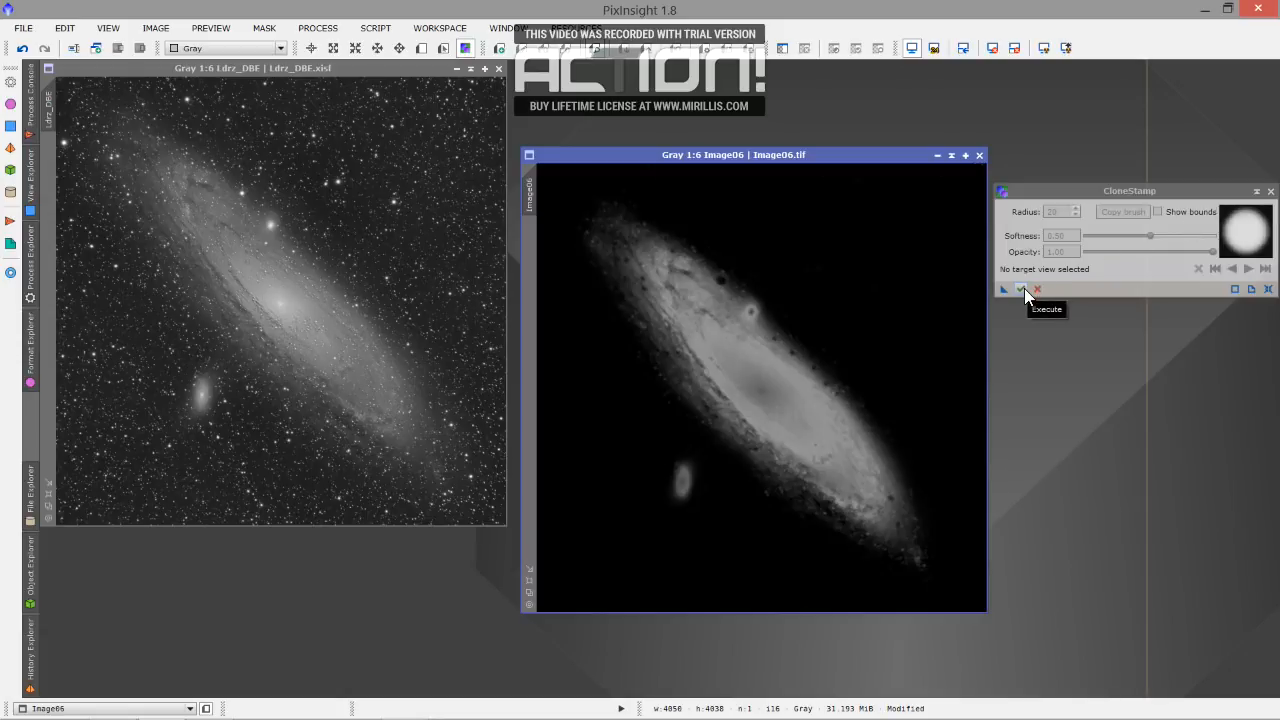
left_click(1270, 192)
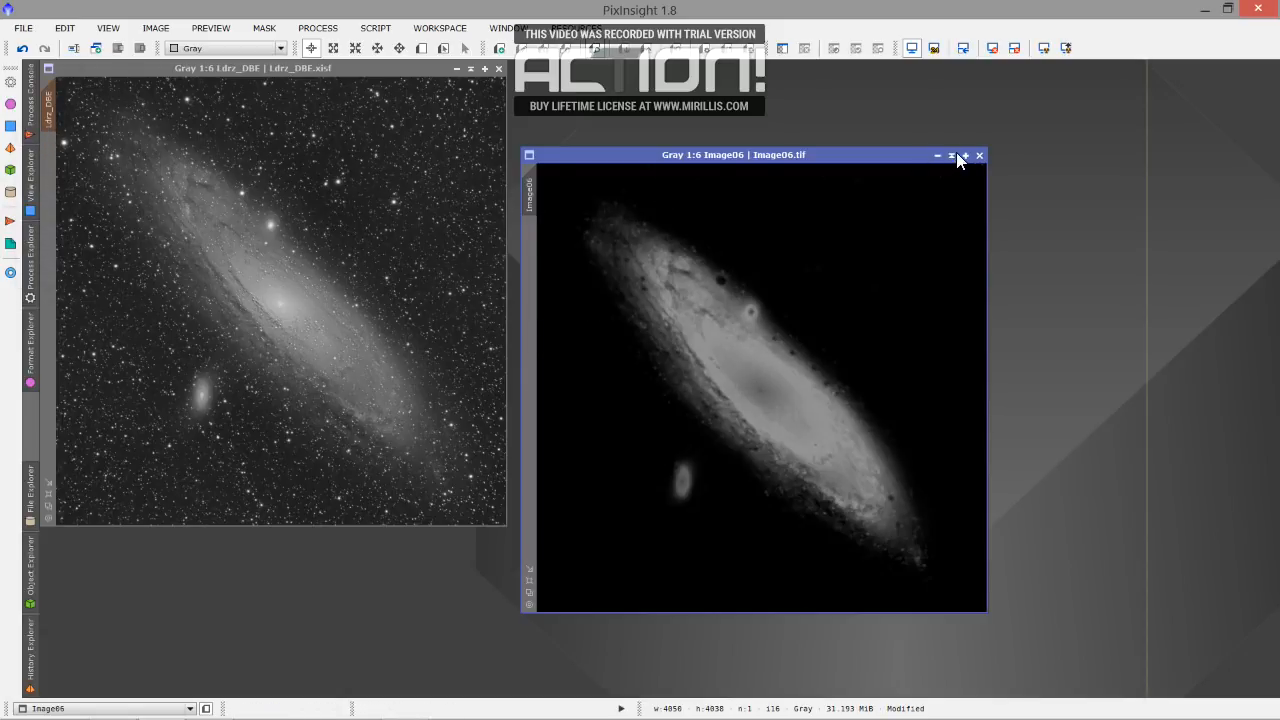
Show the mask overlay on Ldrz_DBE to check which areas it protects, and hide it again.
left_click(462, 176)
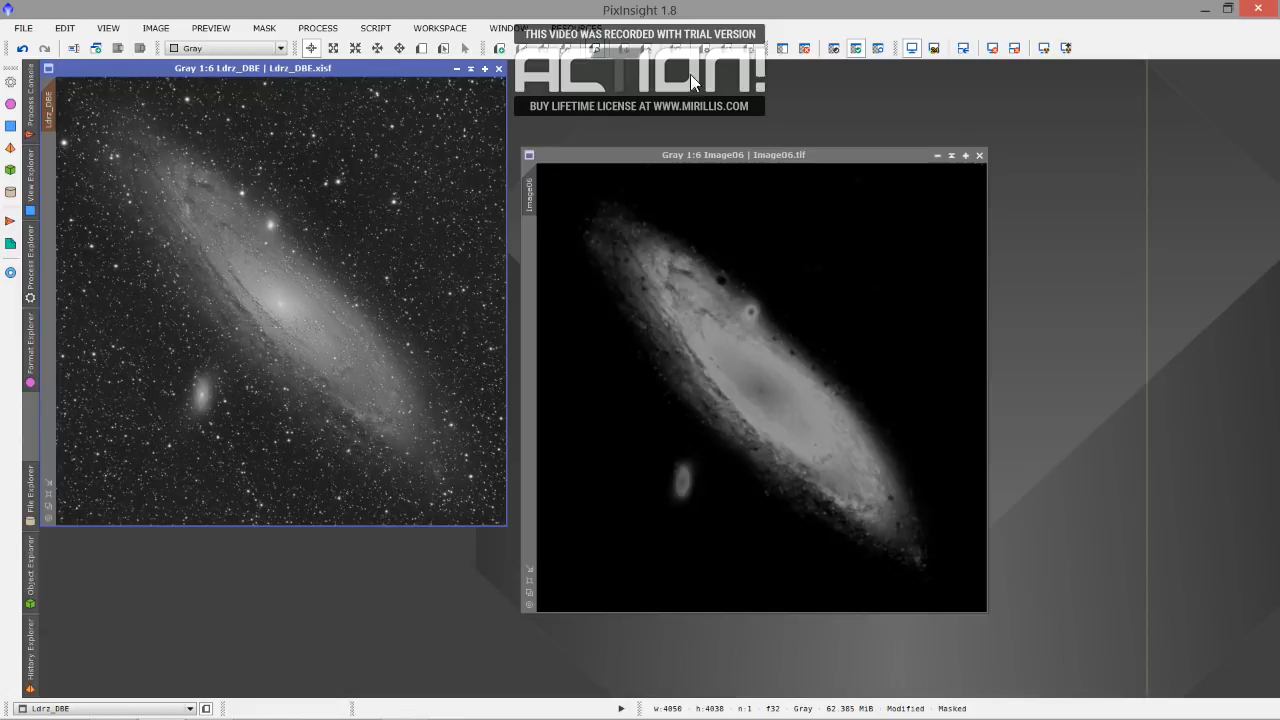
left_click(878, 50)
left_click(878, 50)
Apply HDRMultiscaleTransform to the masked Ldrz_DBE with 4 layers, 1 iteration, the B3 Spline (5) scaling function and no lightness mask.
scroll(327, 321, "up", 3)
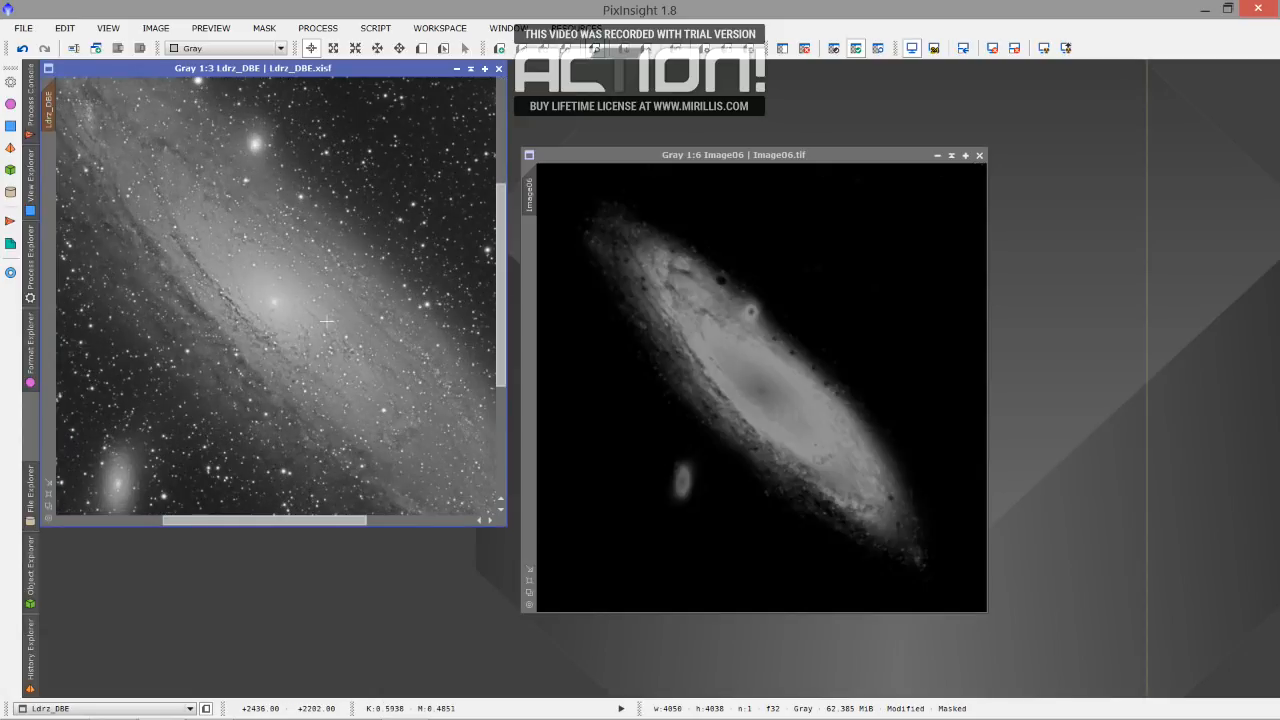
left_click(30, 275)
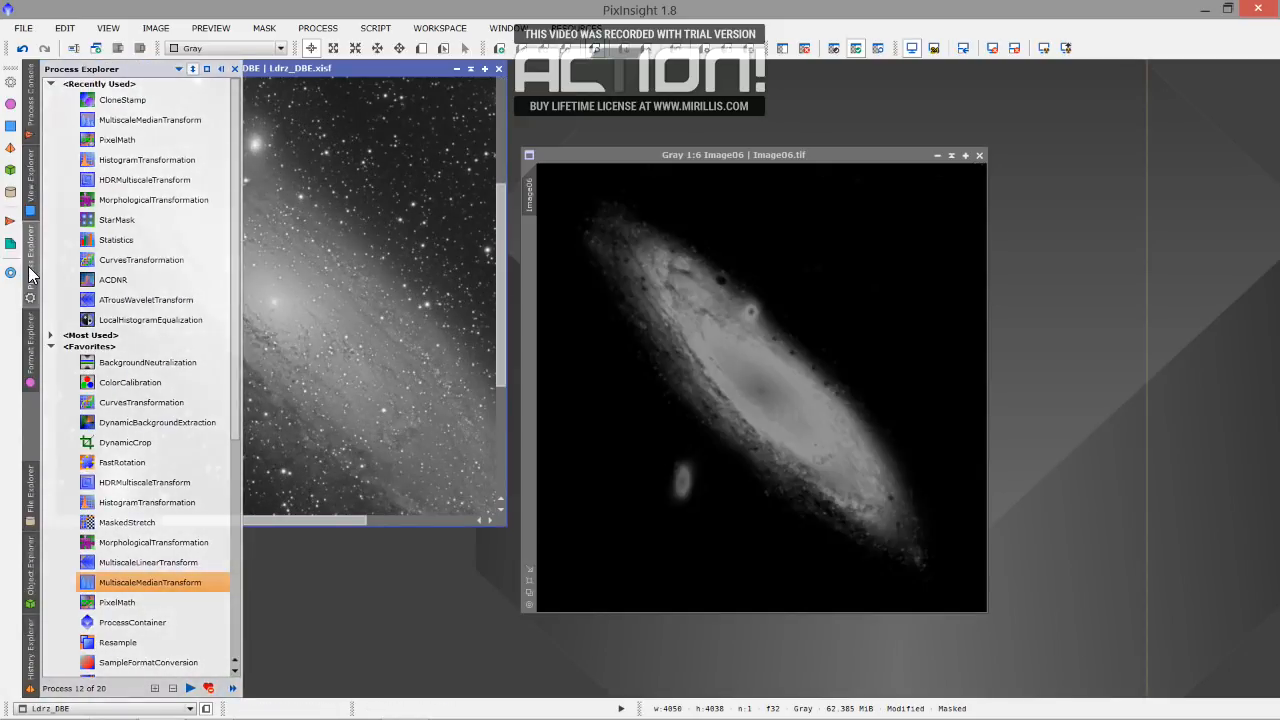
double_click(118, 486)
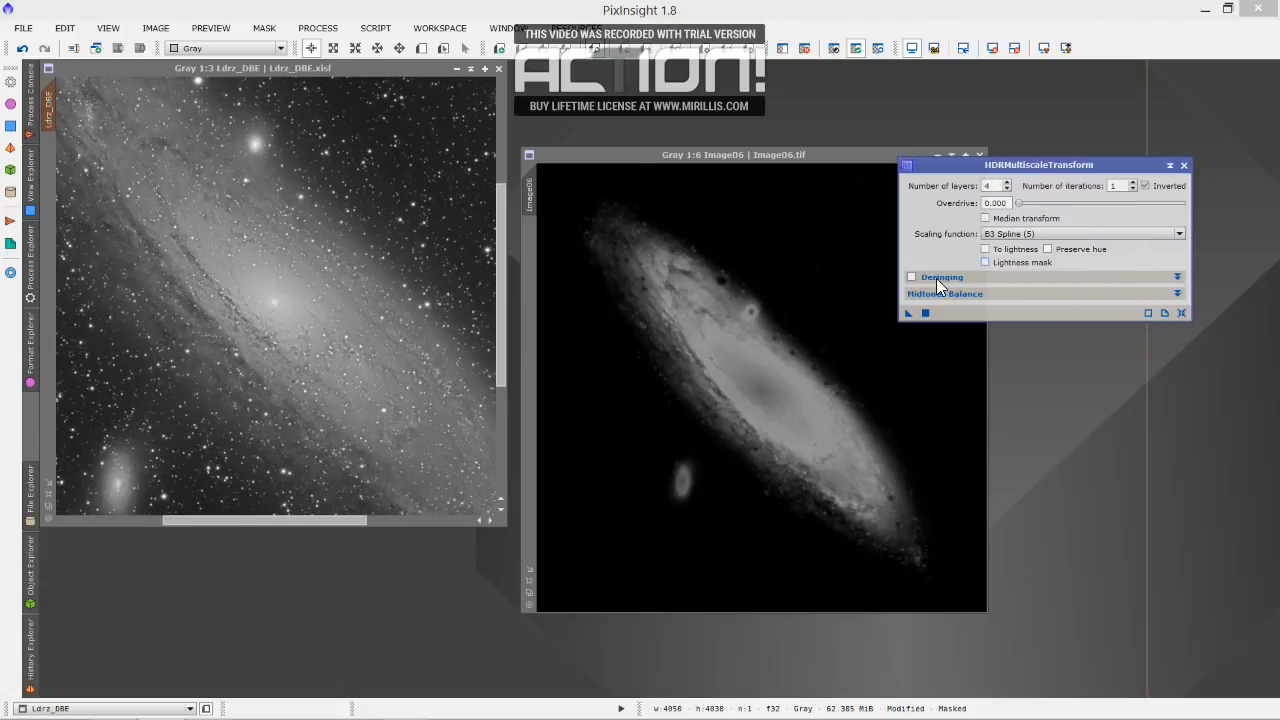
left_click_drag(906, 313, 415, 263)
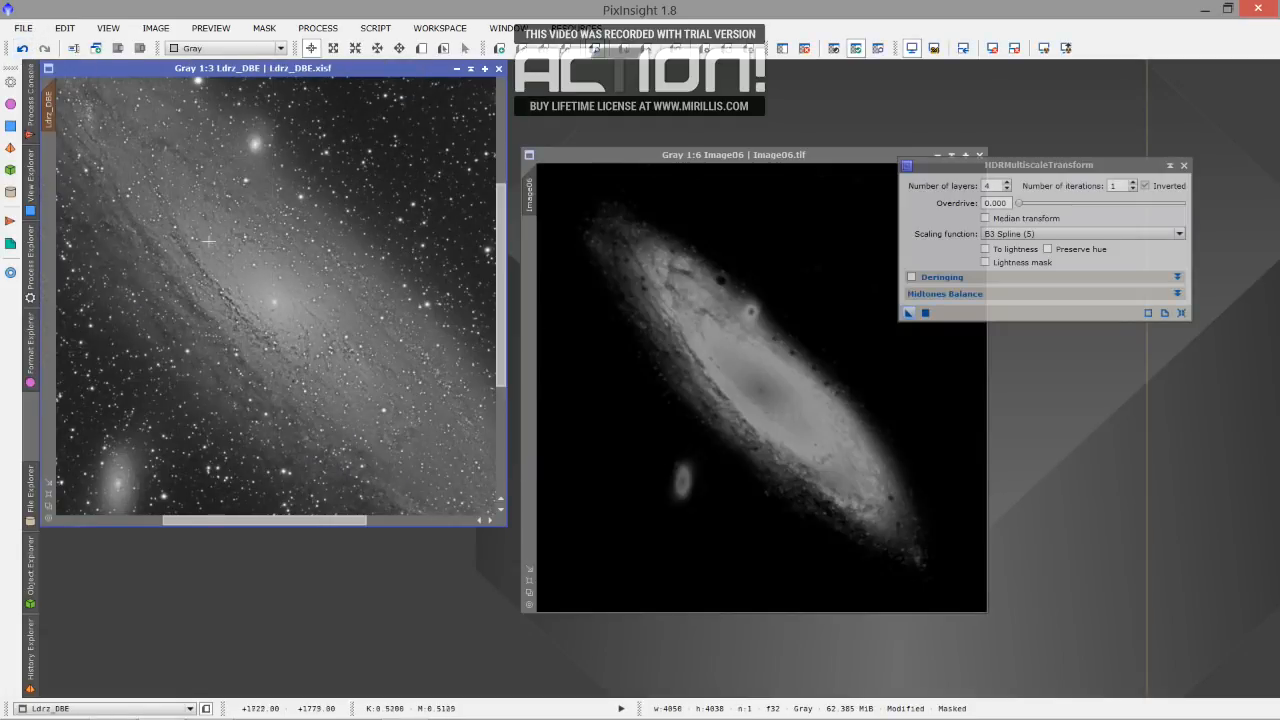
Compare the galaxy core and dust lanes in Ldrz_DBE before and after HDRMultiscaleTransform by undoing and redoing it twice.
scroll(210, 242, "up", 1)
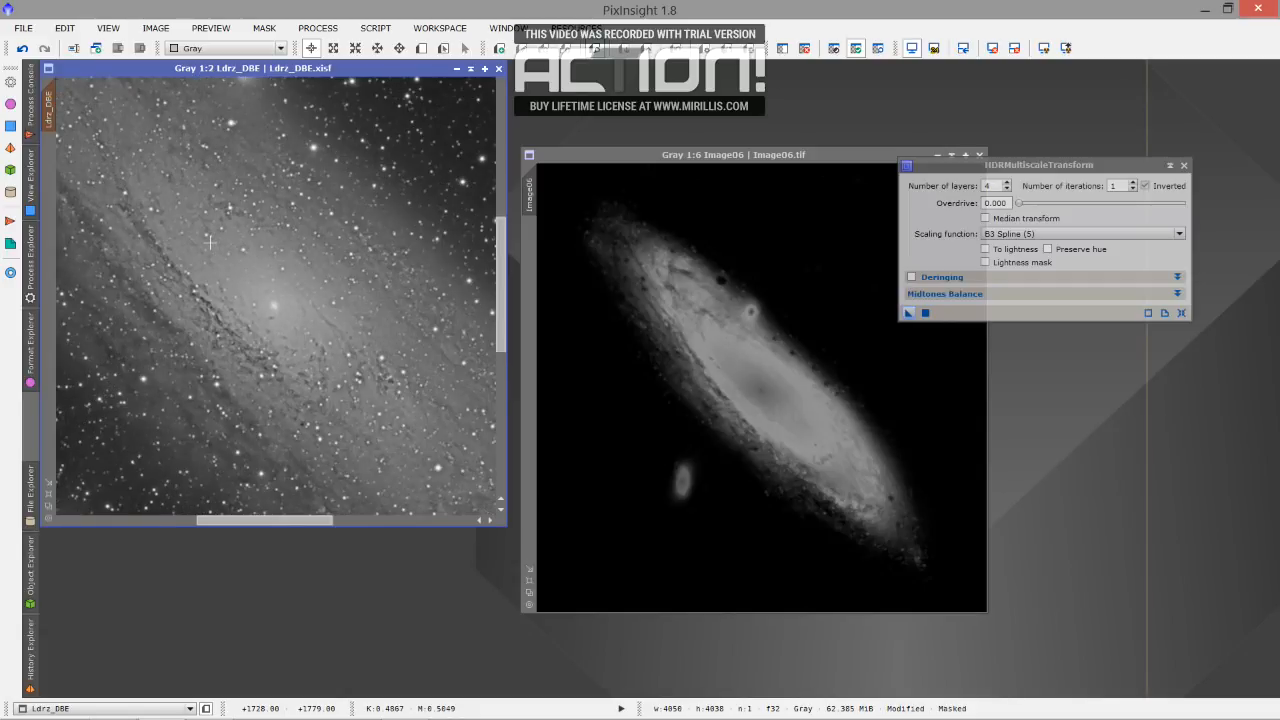
left_click(23, 50)
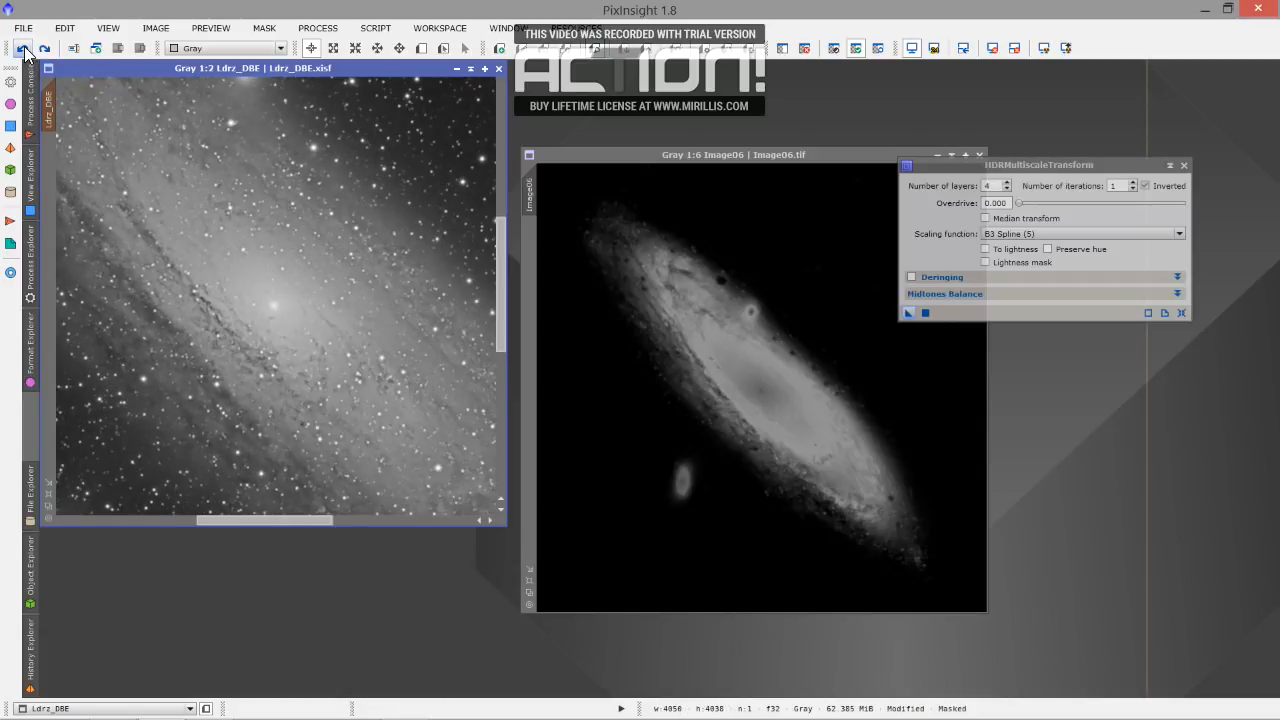
left_click(45, 50)
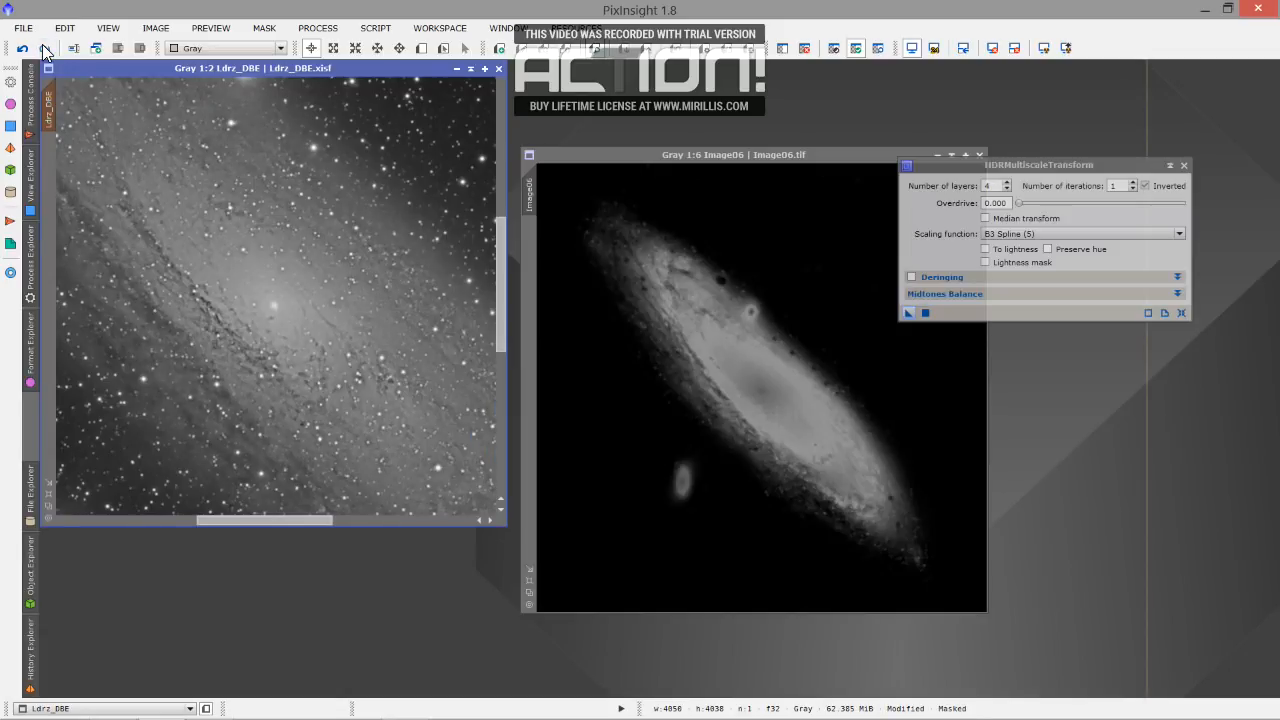
left_click(23, 50)
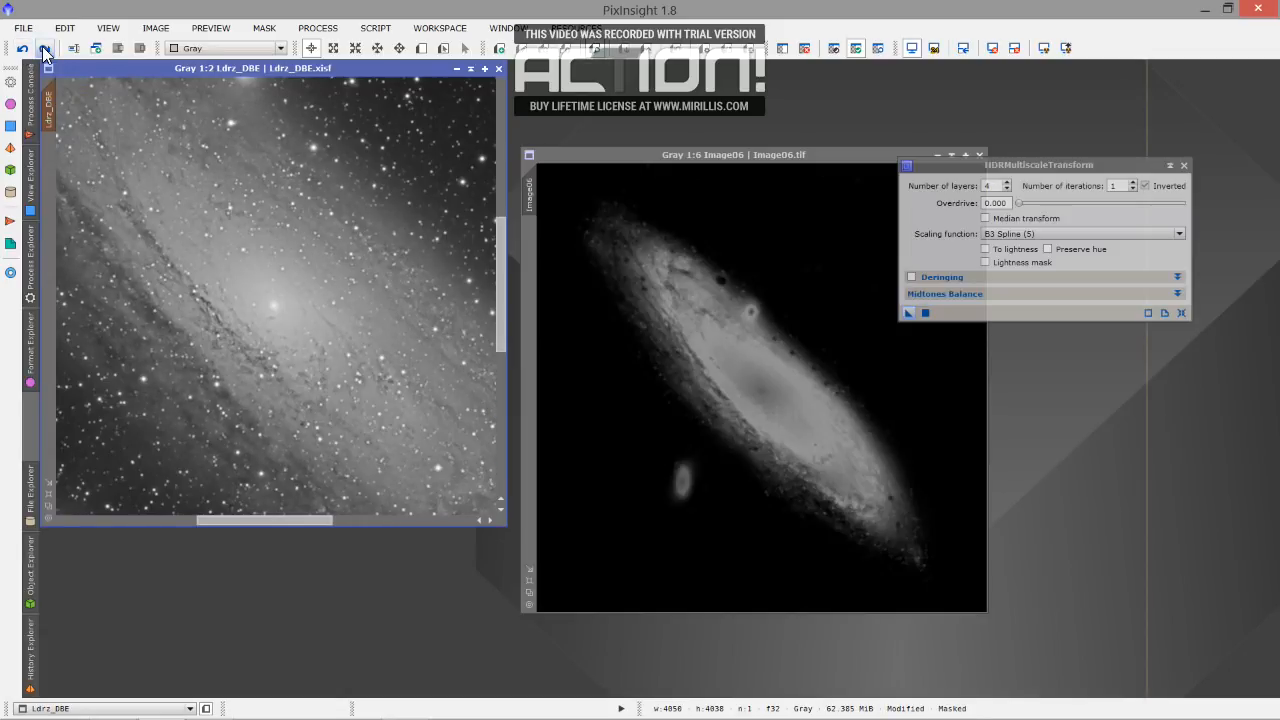
left_click(45, 50)
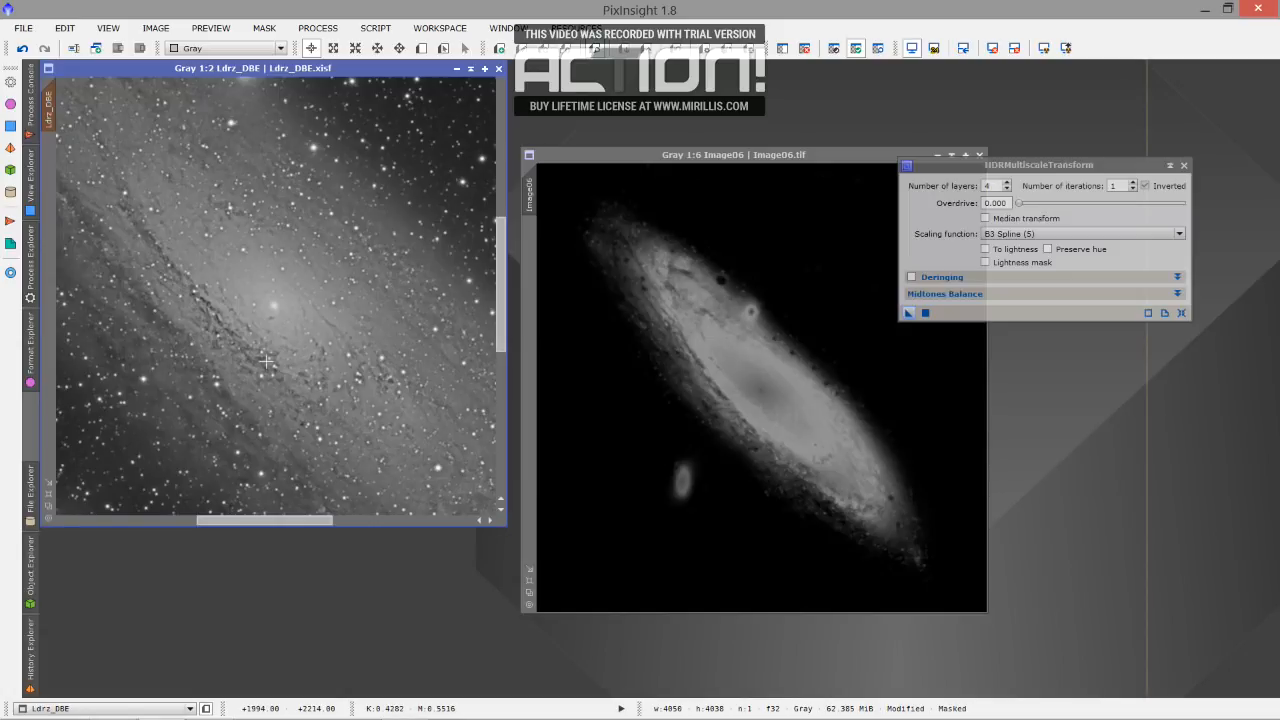
scroll(265, 361, "down", 3)
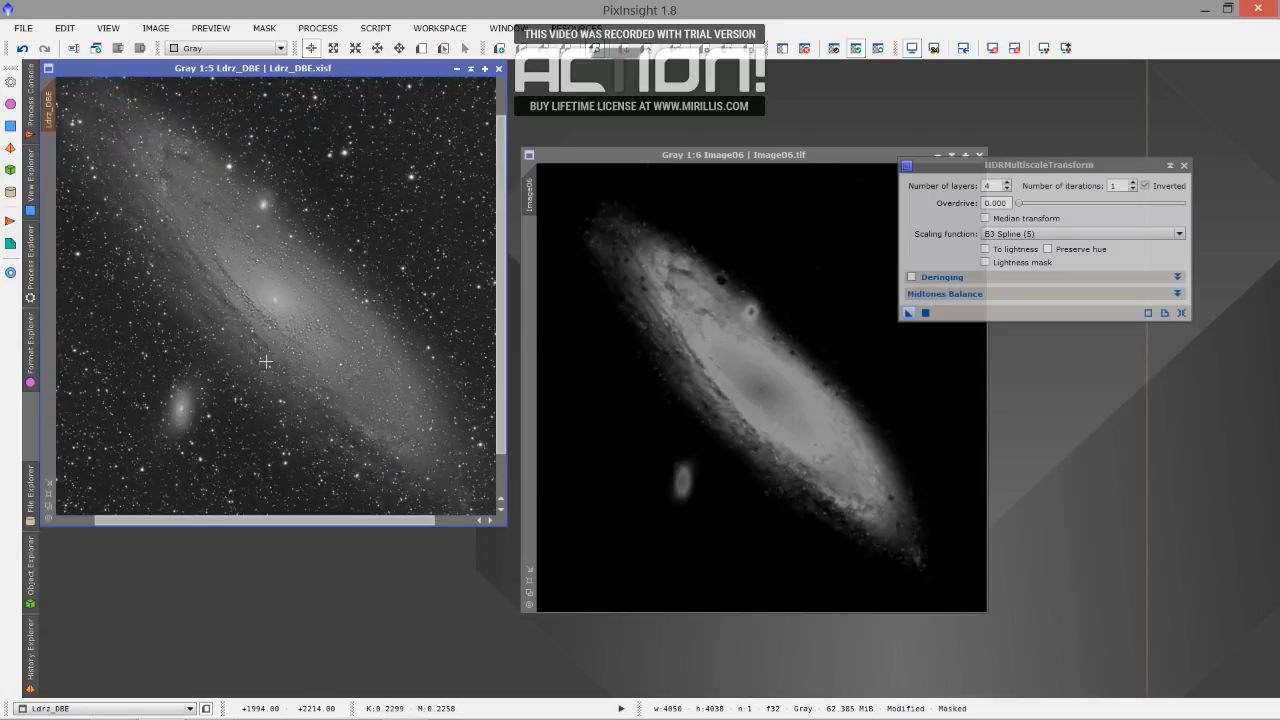